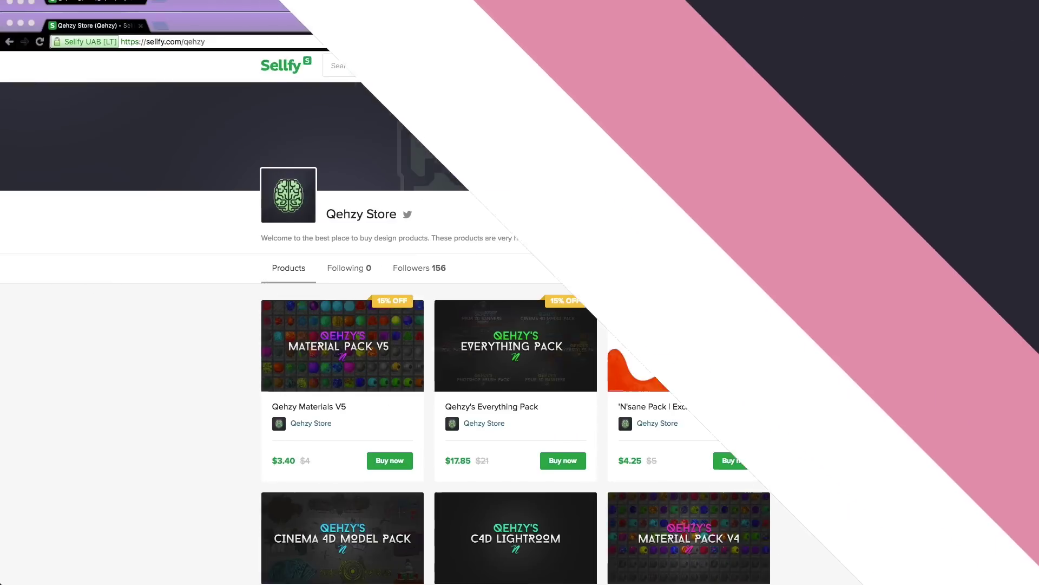
scroll(828, 278, down, 3)
scroll(829, 281, down, 6)
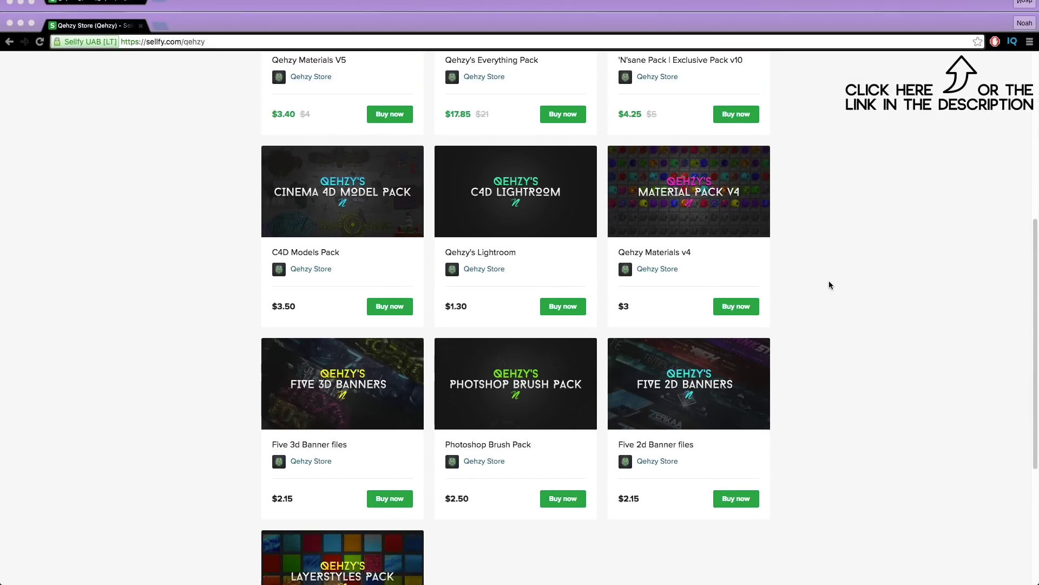
scroll(829, 282, up, 10)
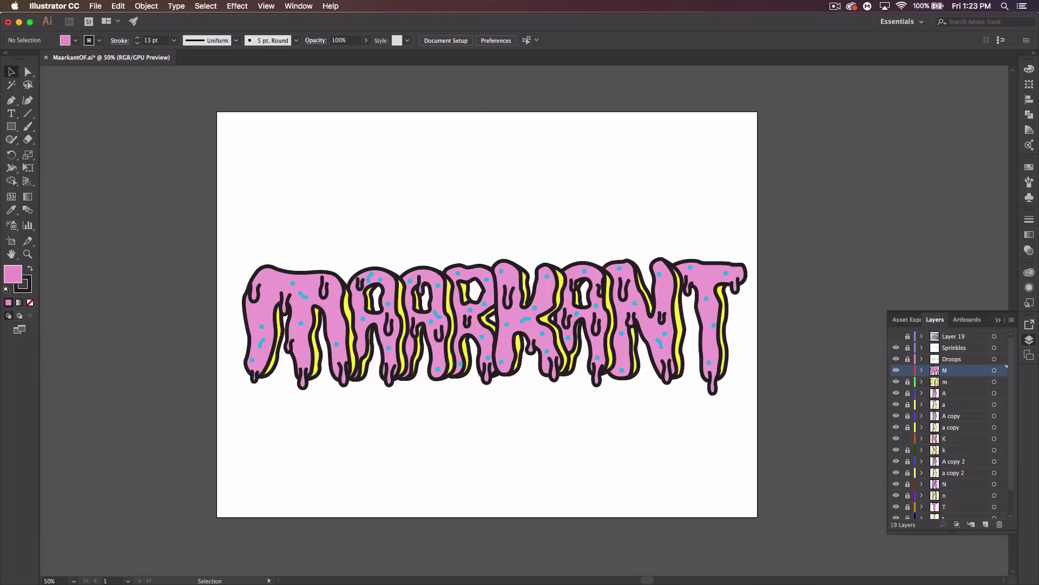
Switch to Chrome to view the odd future logo image results as a style reference, and return to Illustrator.
key(super+Tab)
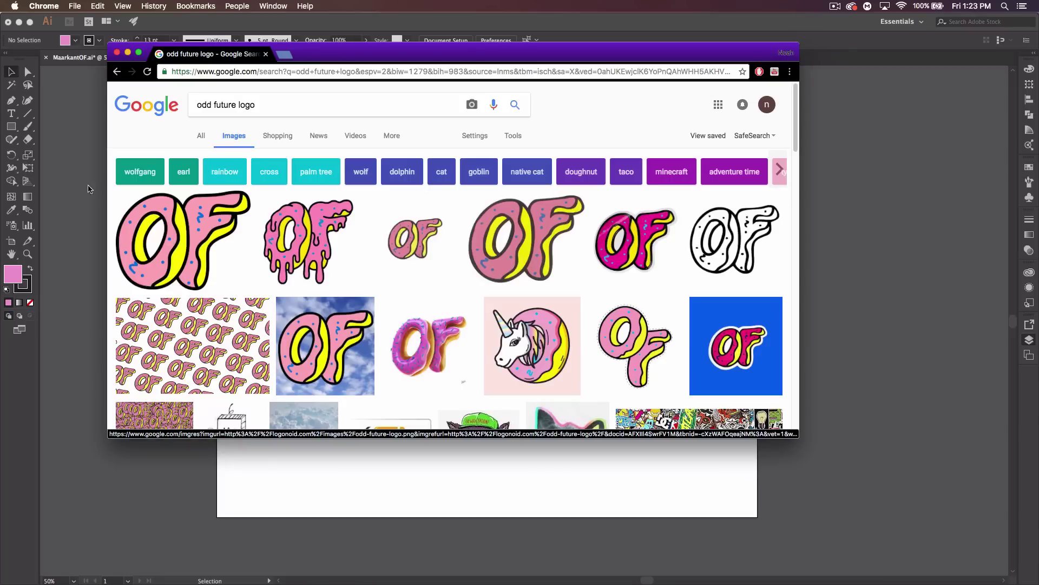
click(901, 284)
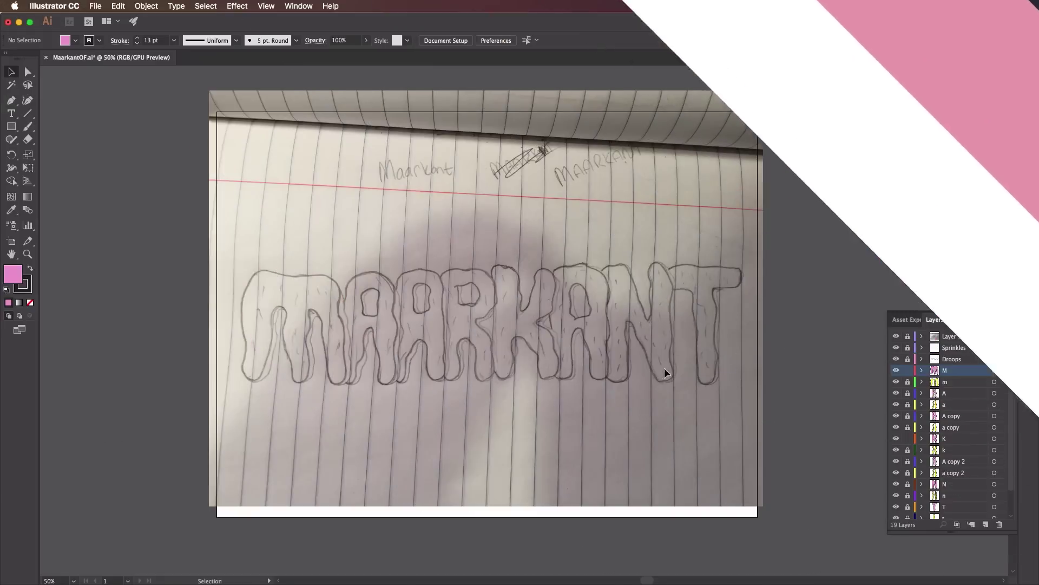
Toggle the visibility of Layer 19 to compare the pencil sketch with the finished MAARKANT lettering.
click(896, 336)
click(896, 336)
click(896, 335)
click(896, 336)
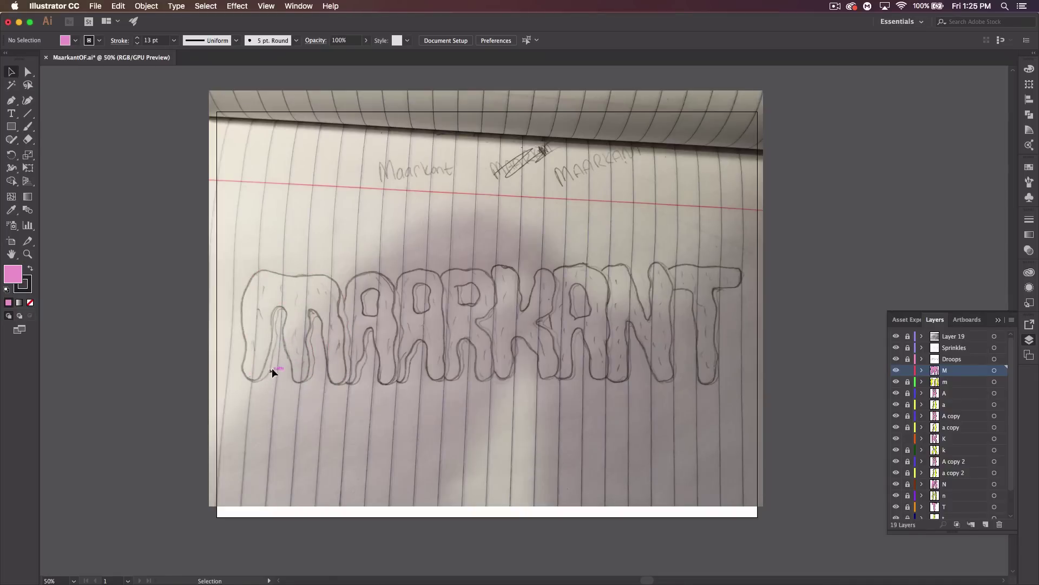
click(895, 336)
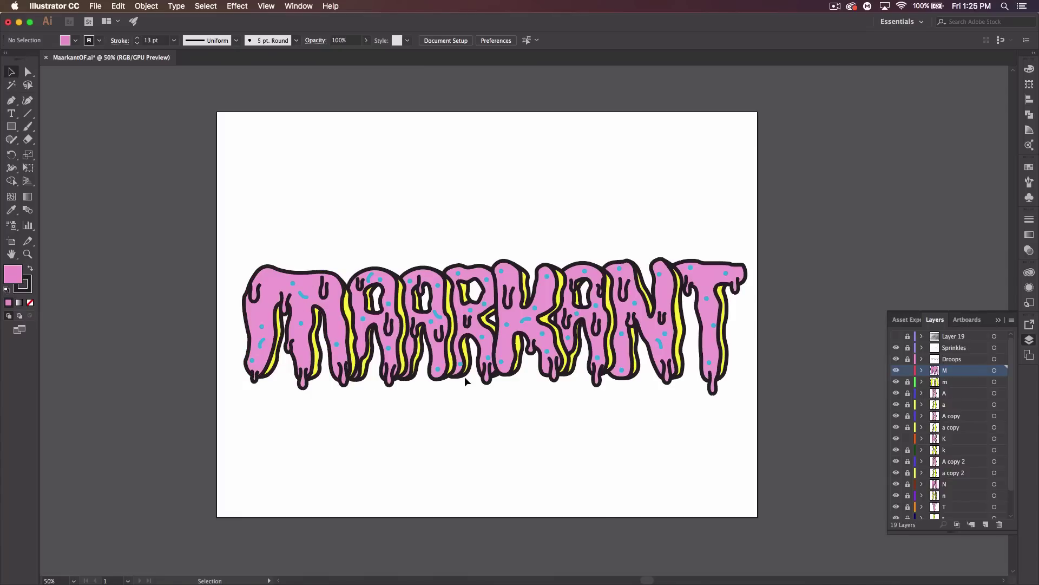
click(896, 337)
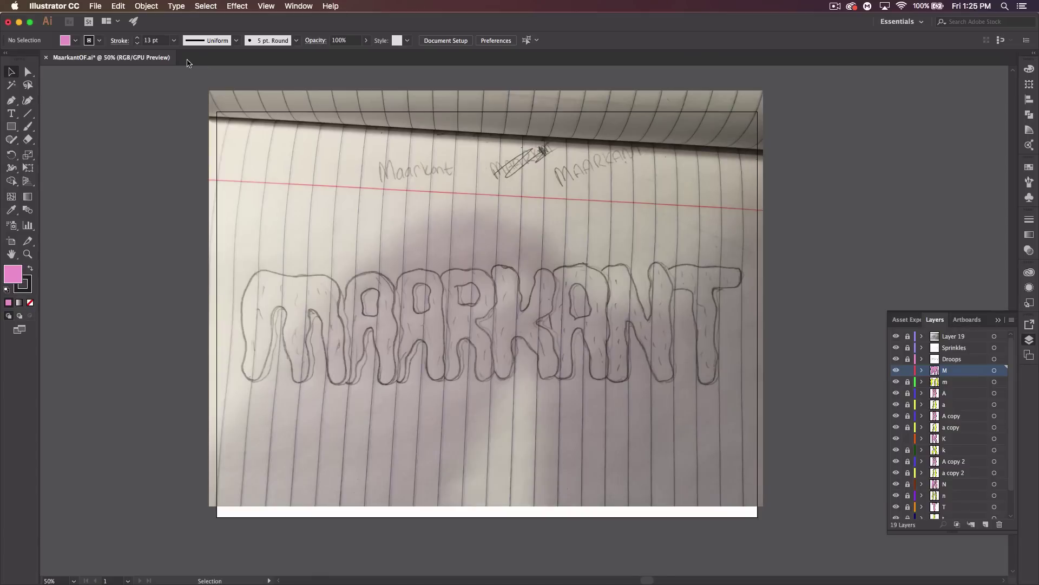
Create a new landscape document 2000 px wide and 1500 px high in RGB color mode.
click(97, 6)
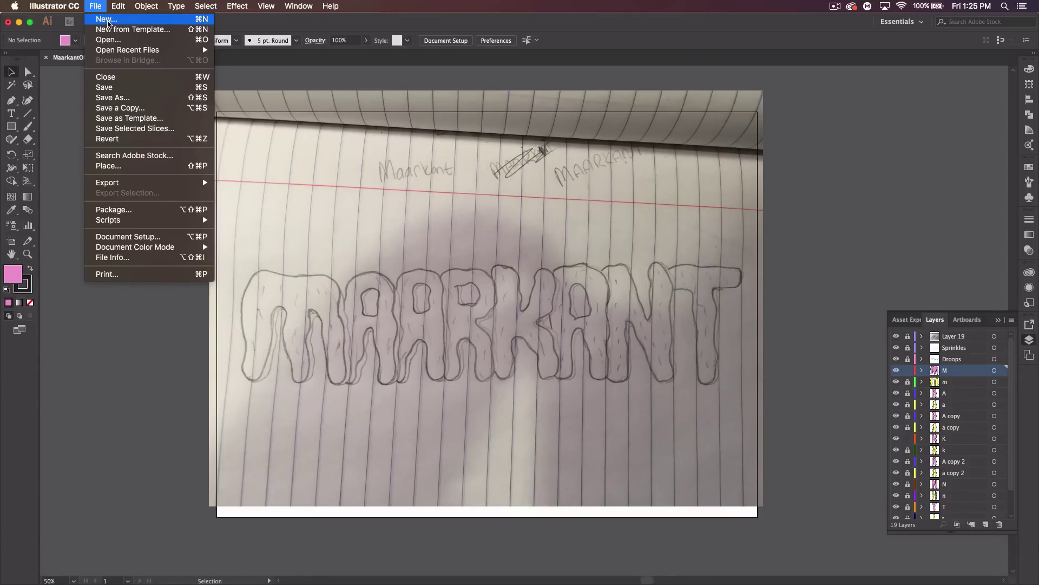
click(321, 157)
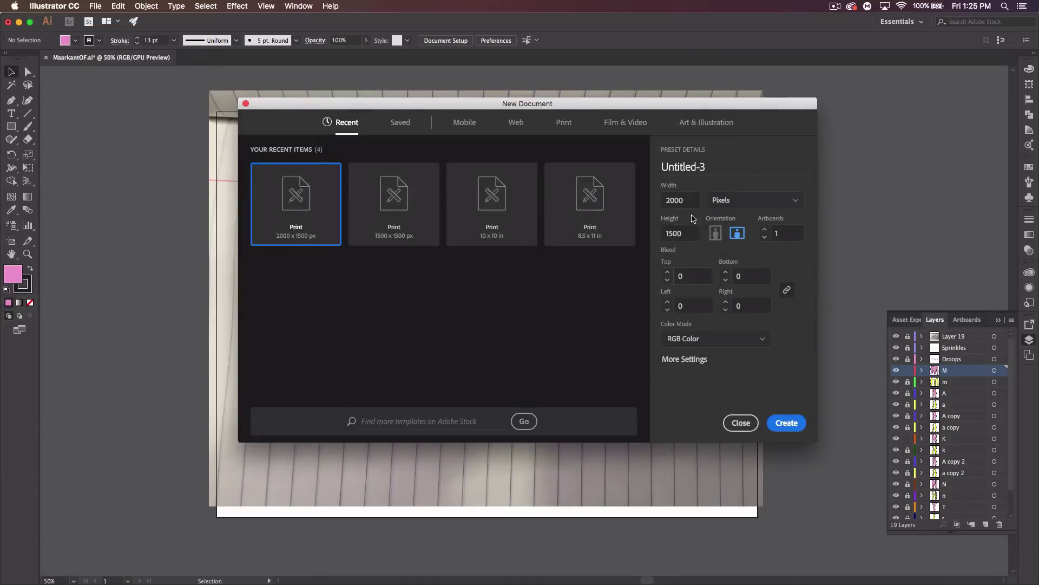
click(686, 204)
double_click(681, 233)
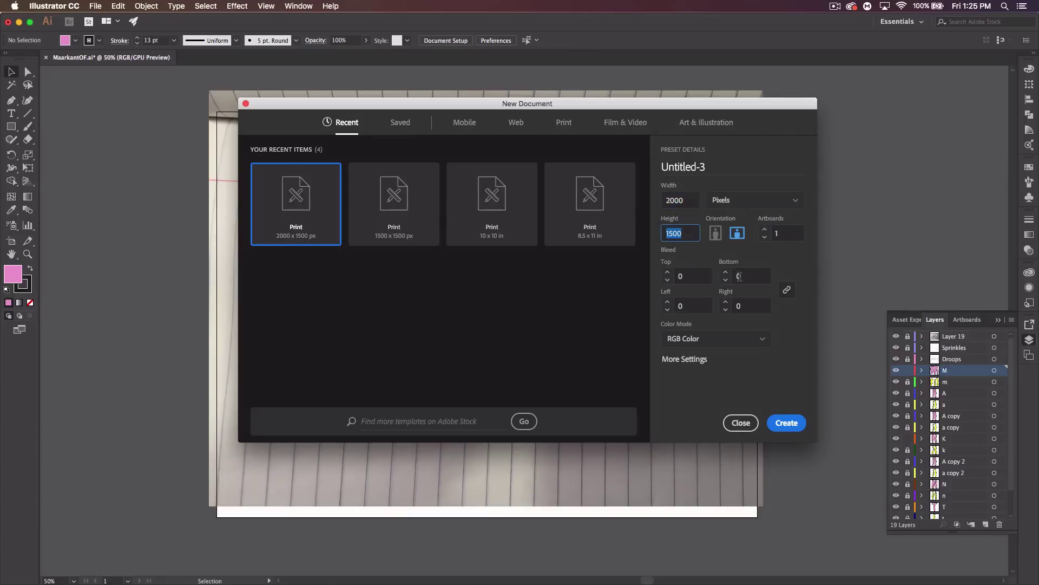
click(785, 423)
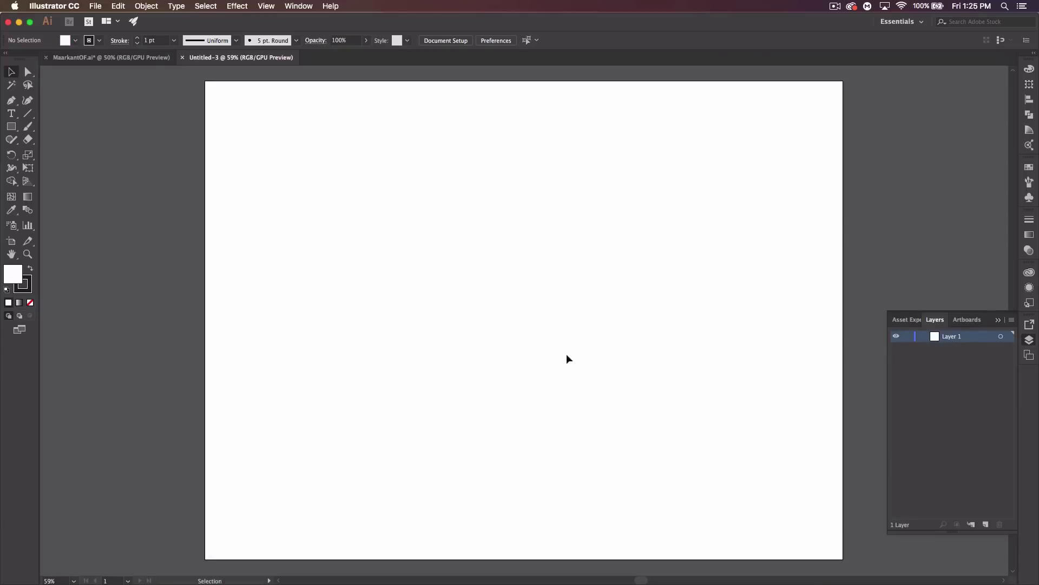
Place the sketch photo IMG_3156 (1).jpg over the artboard and lock its layer.
key(super+Tab)
drag(470, 151, 518, 311)
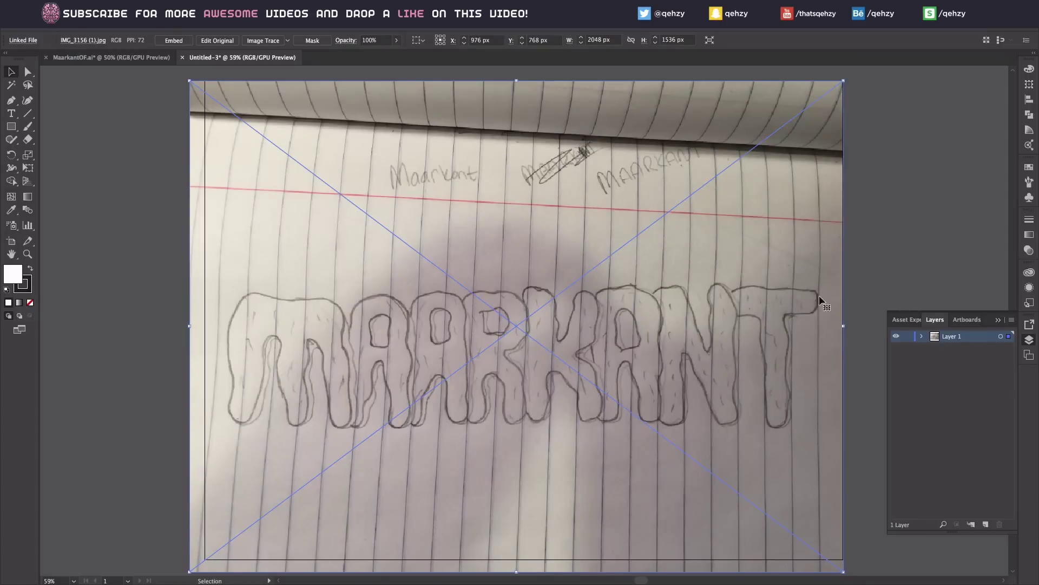
click(923, 248)
click(909, 336)
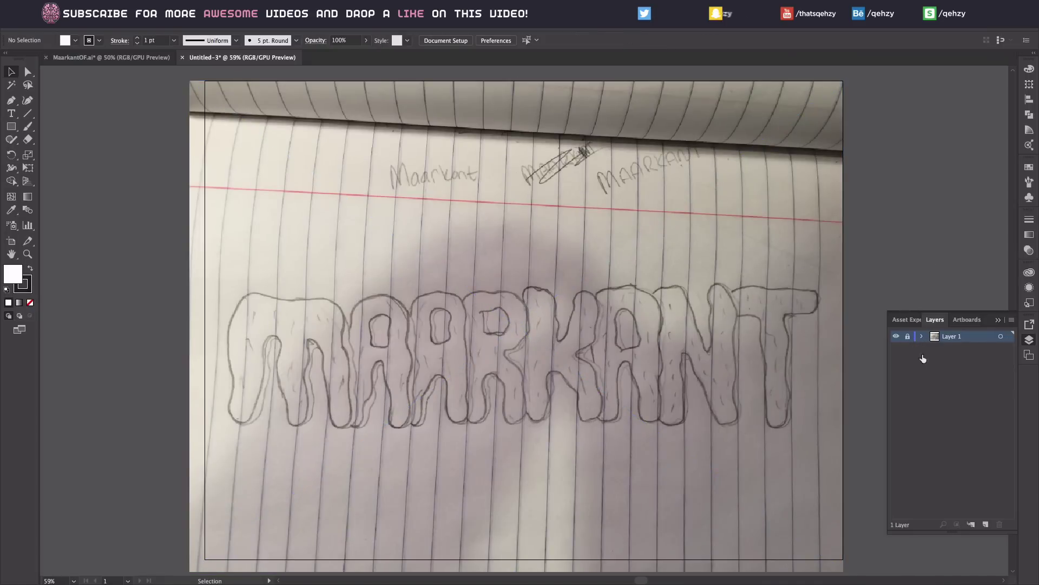
Add a new layer above the sketch and ready the Pen tool with no fill.
click(985, 525)
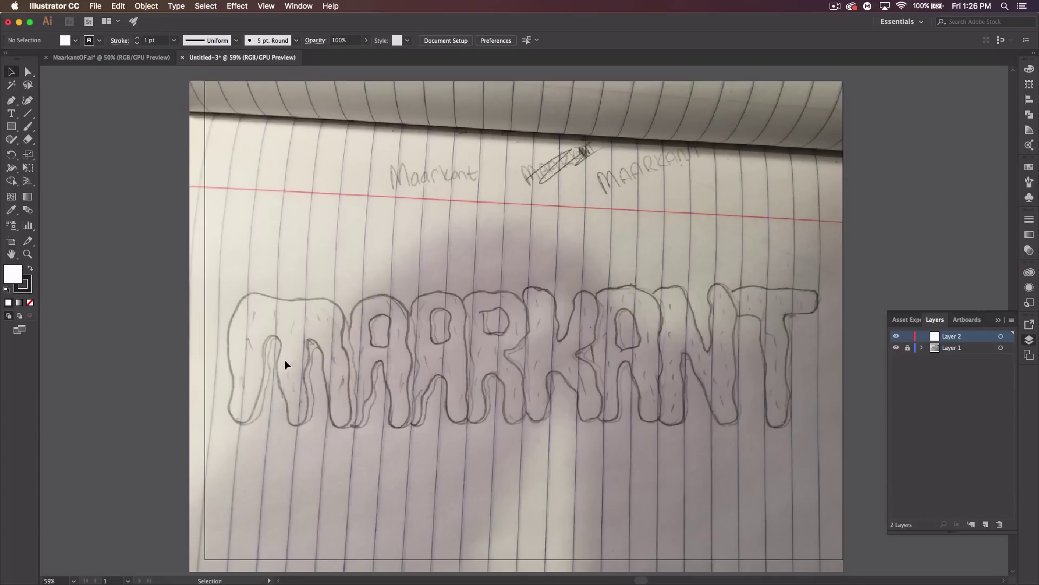
key(p)
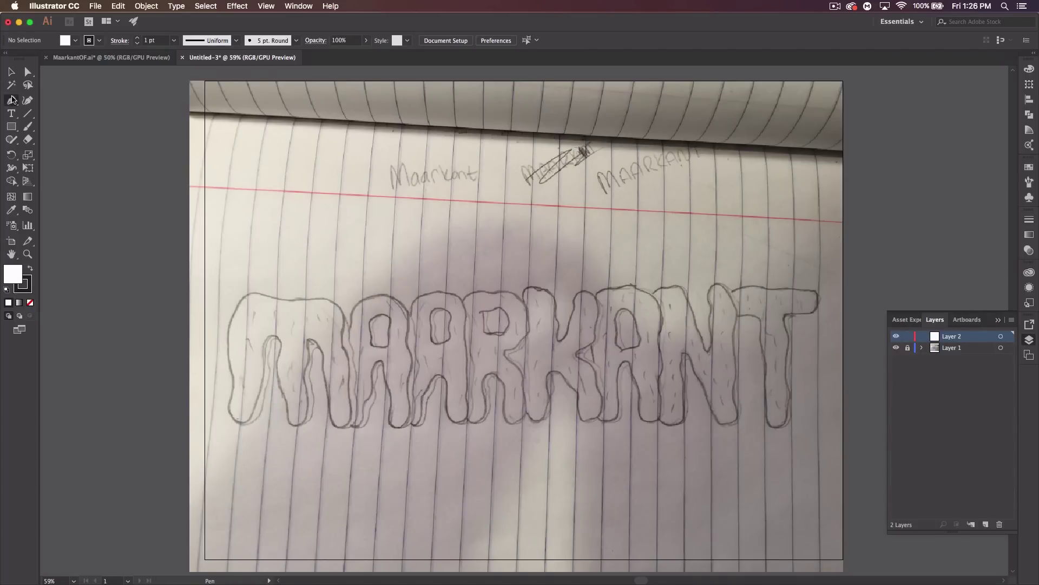
click(31, 303)
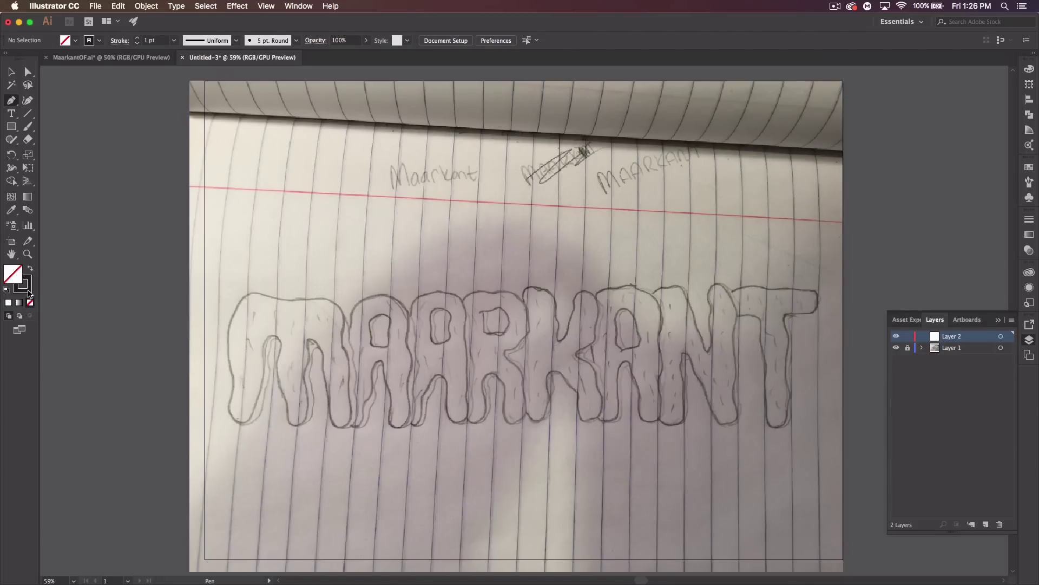
Trace the M's outer left edge and around the foot of its first leg with the Pen tool, redoing the foot's curve.
click(271, 297)
drag(233, 313, 224, 335)
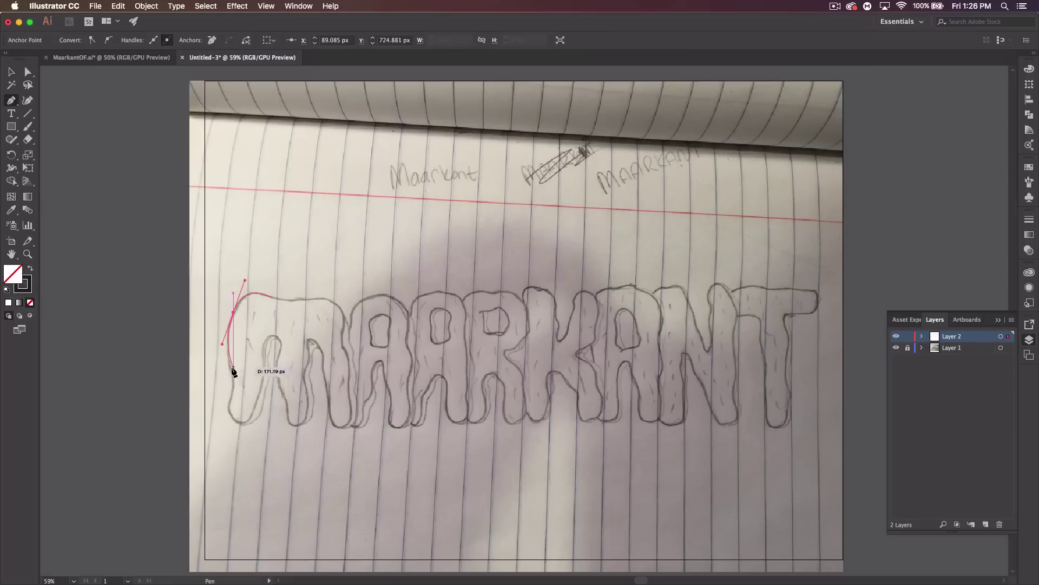
drag(233, 391, 230, 394)
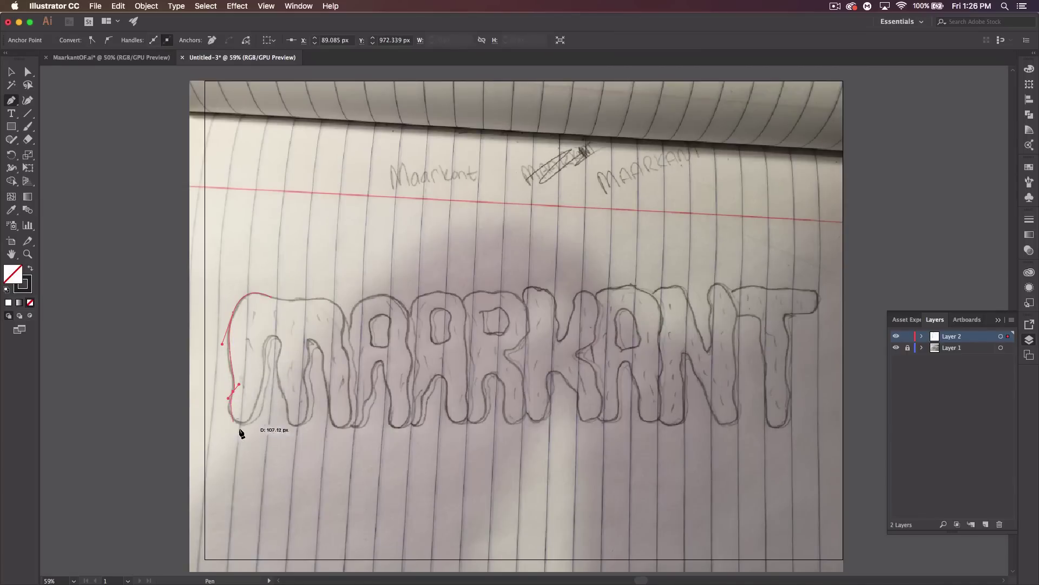
drag(245, 422, 245, 422)
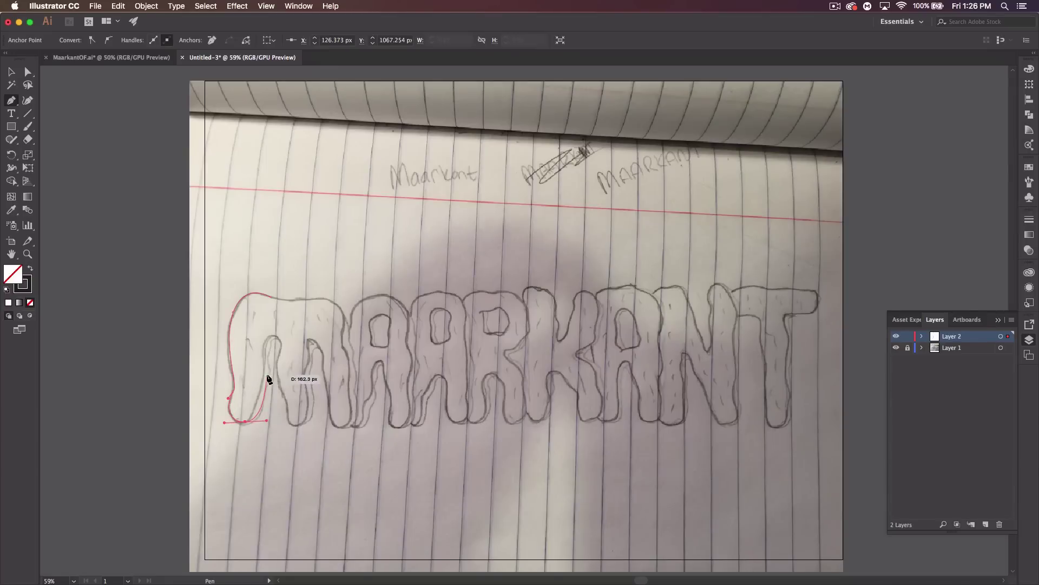
key(super+z)
key(super+z)
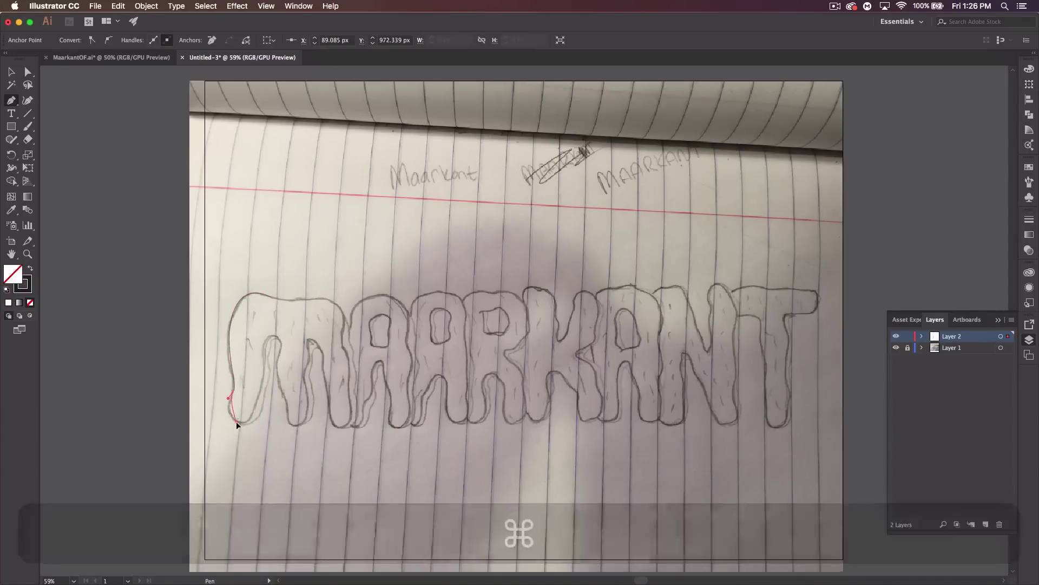
drag(245, 422, 262, 368)
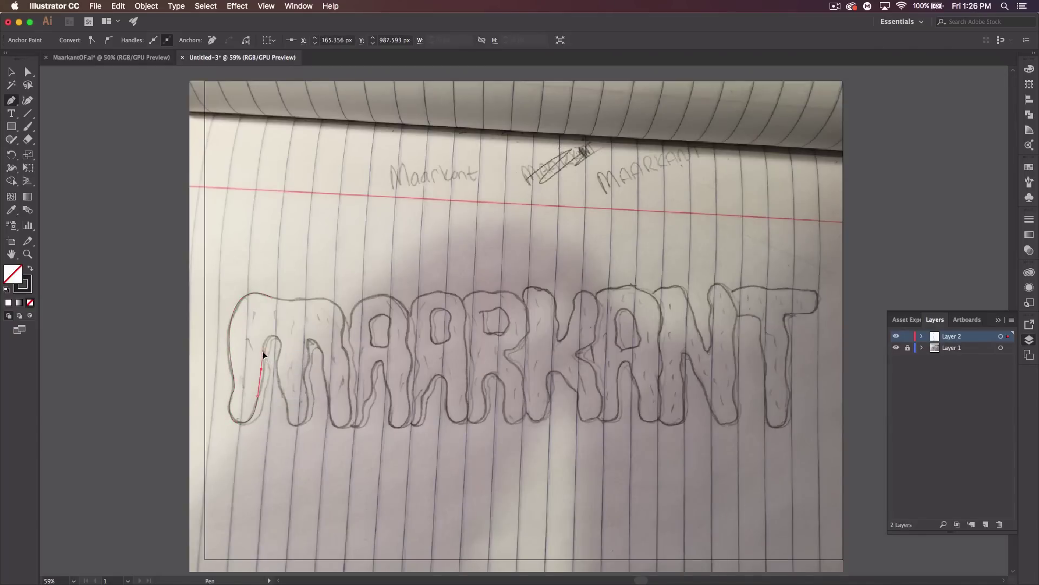
Trace the remaining legs and right side of the M, close the path at its starting point and deselect it.
click(259, 331)
drag(260, 334, 260, 334)
click(276, 336)
drag(280, 358, 277, 364)
drag(271, 378, 327, 382)
key(Delete)
click(335, 418)
drag(344, 313, 270, 297)
click(11, 70)
click(408, 372)
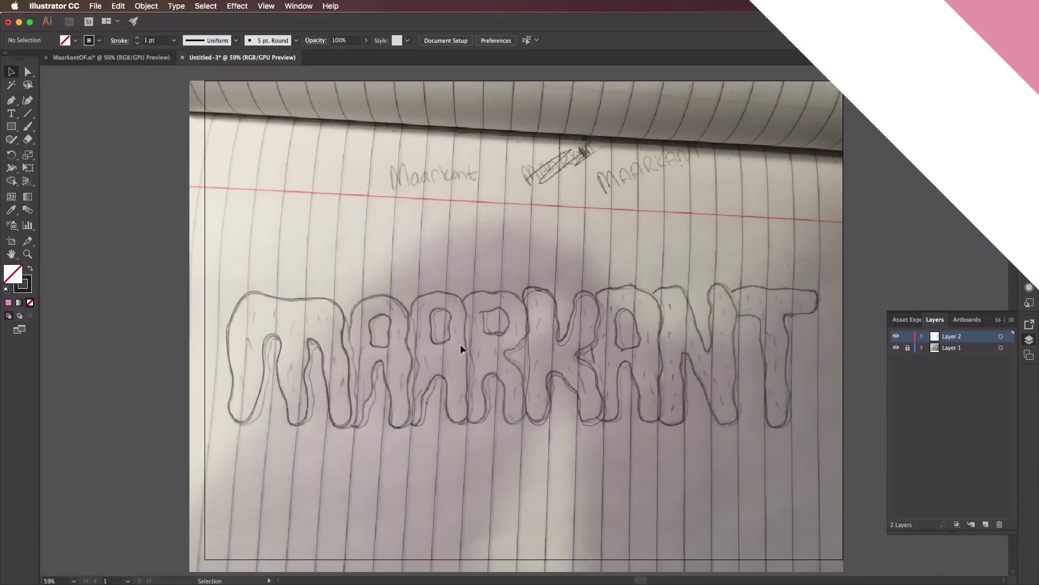
Hide the sketch layer, move the M outline across to overlap the K's left edge, and shift the K slightly down.
click(896, 348)
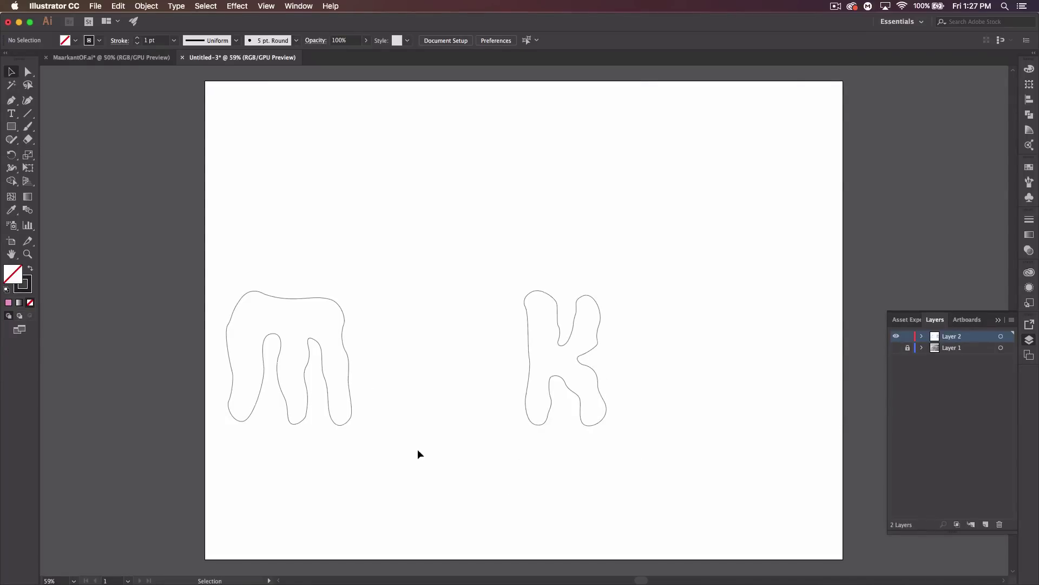
drag(411, 426, 238, 318)
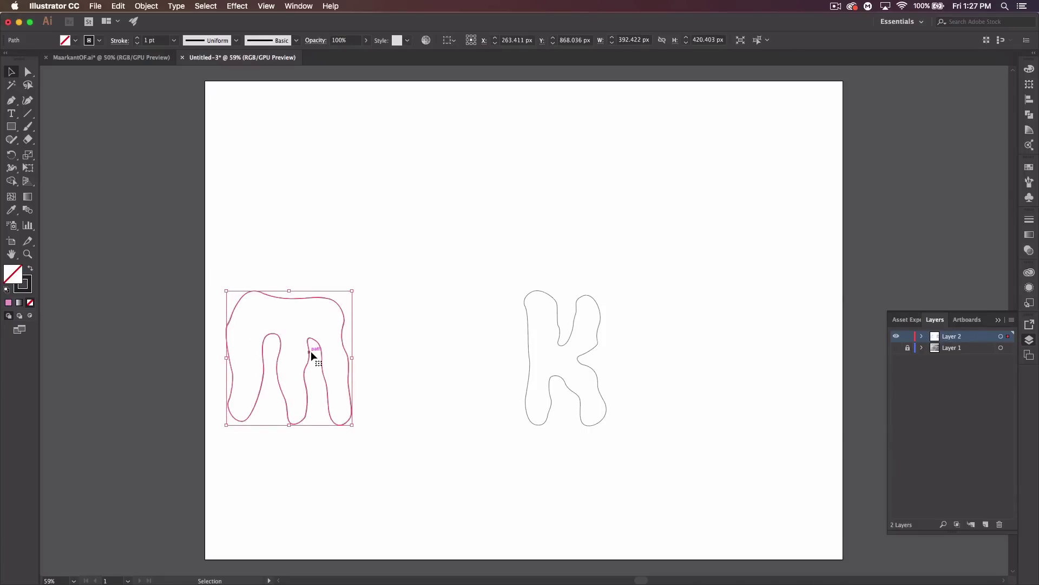
drag(311, 355, 494, 388)
click(628, 460)
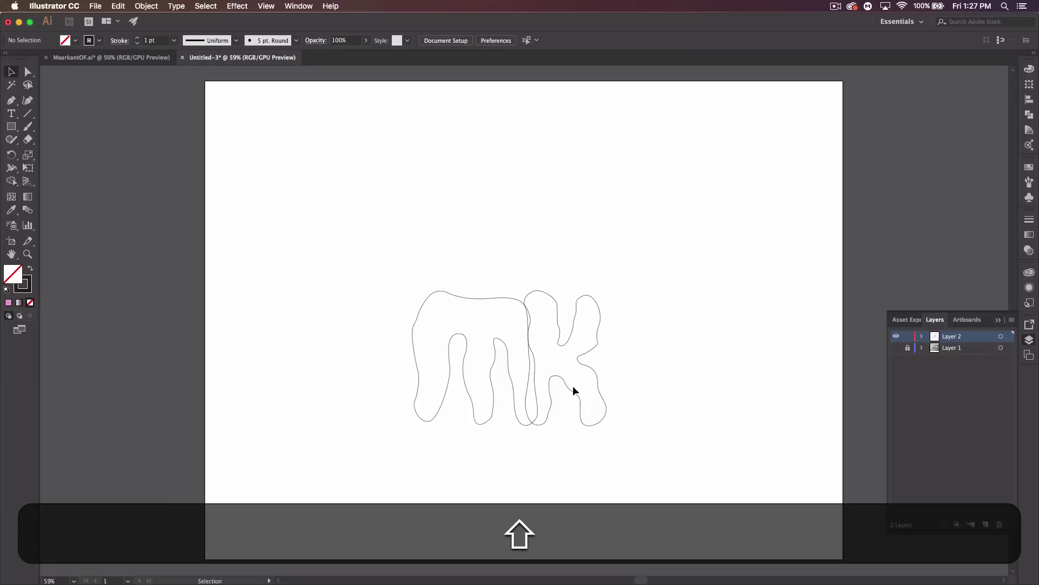
drag(576, 387, 574, 393)
click(662, 401)
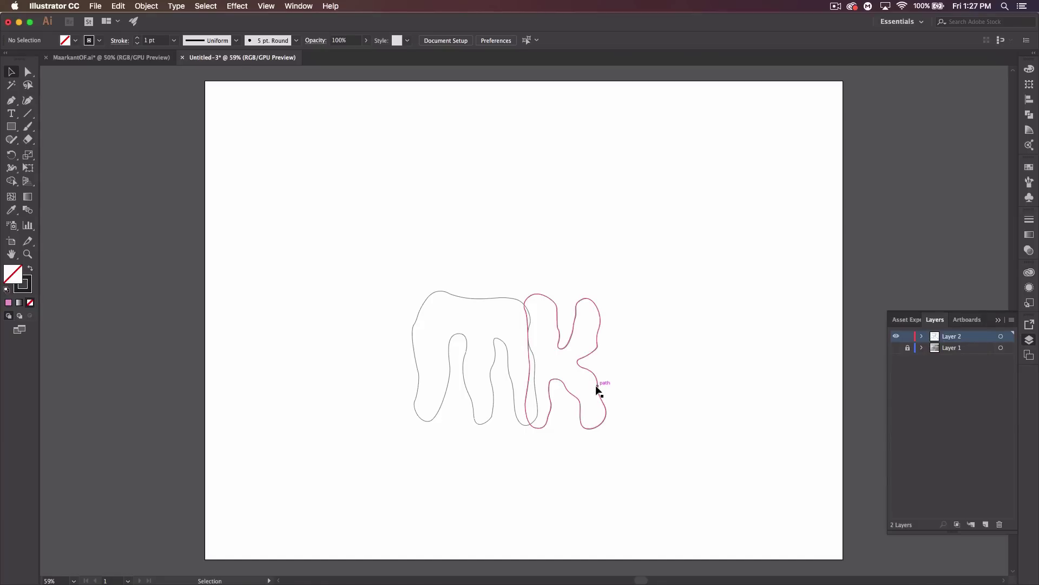
drag(595, 385, 635, 390)
click(730, 416)
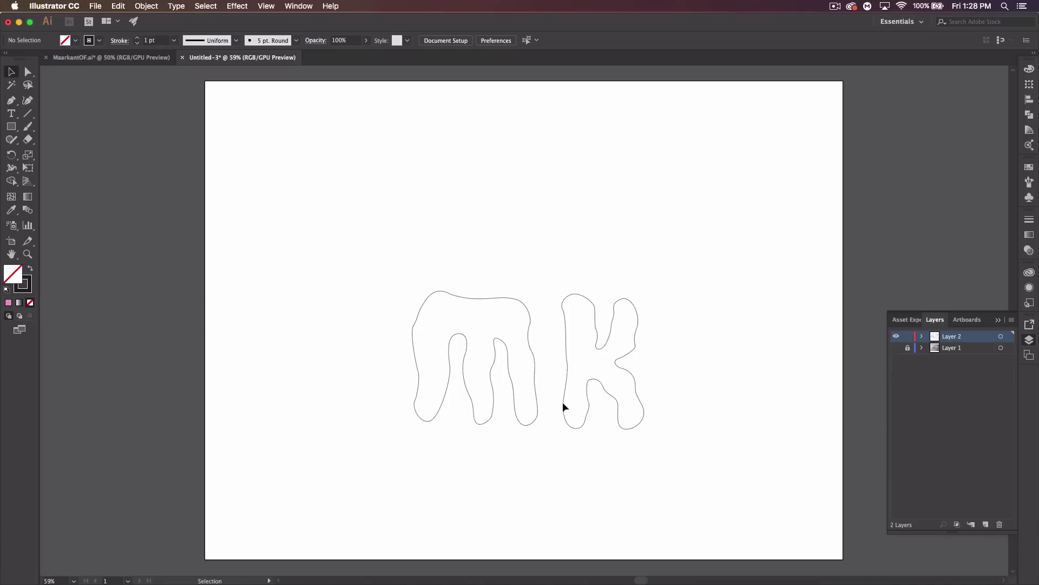
key(super+z)
key(super+z)
key(super+z)
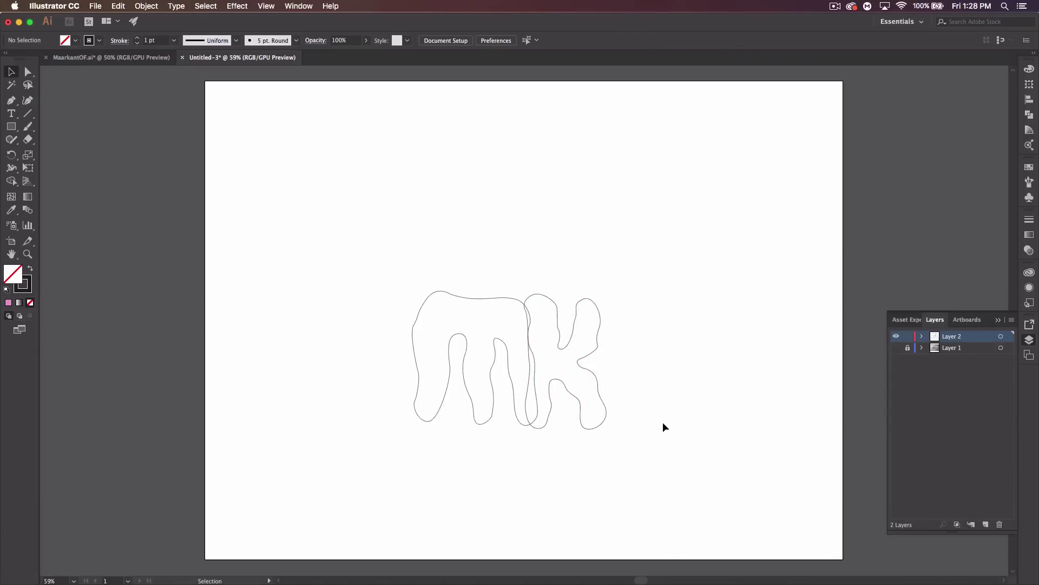
Set the stroke of both the M and K outlines to 13 pt.
drag(681, 437, 424, 306)
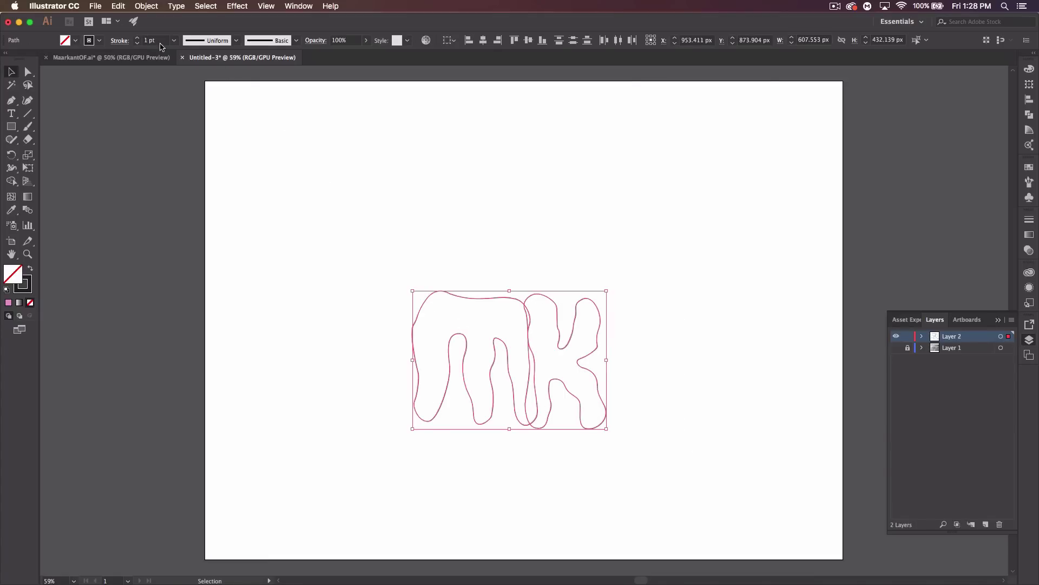
click(136, 41)
text(13)
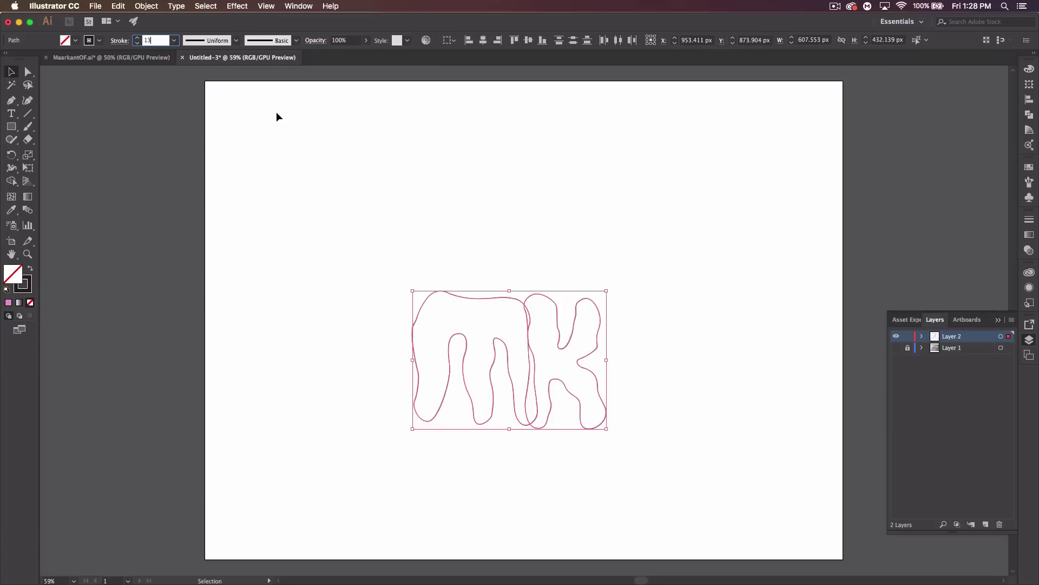
key(Return)
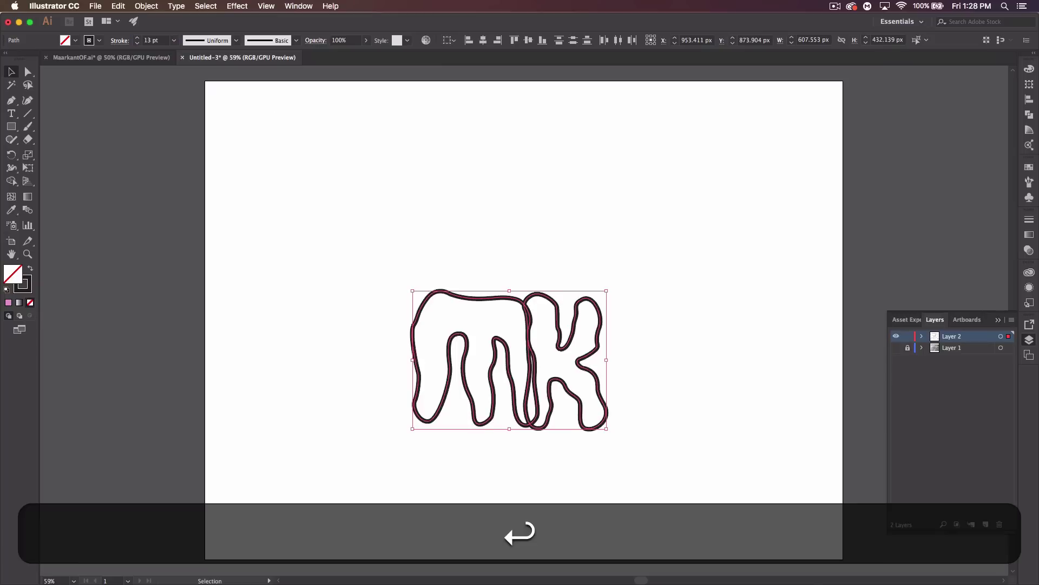
click(302, 134)
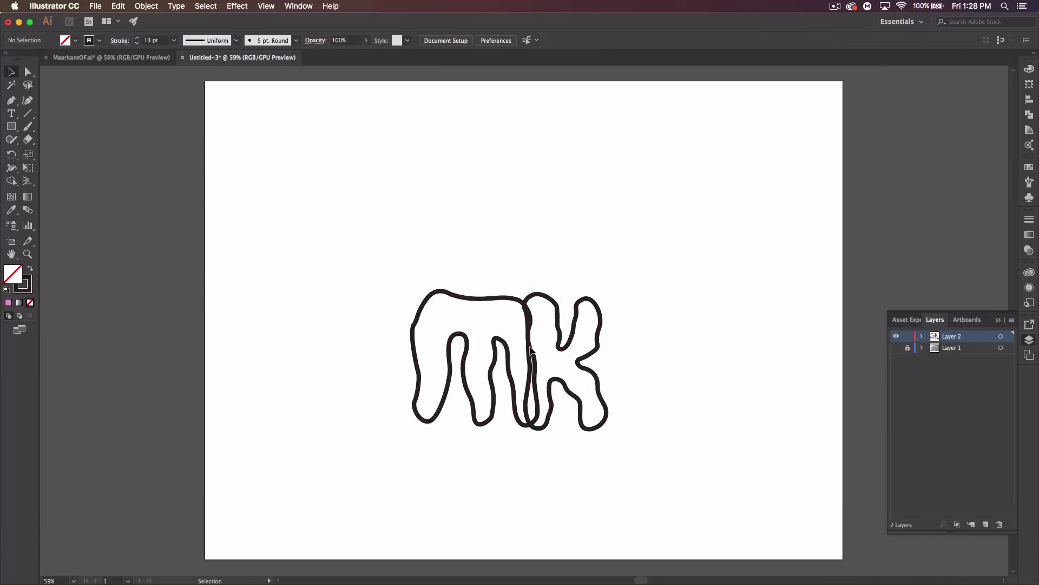
Fill both the M and K outlines with the pink color EF9AD1.
drag(650, 449, 419, 295)
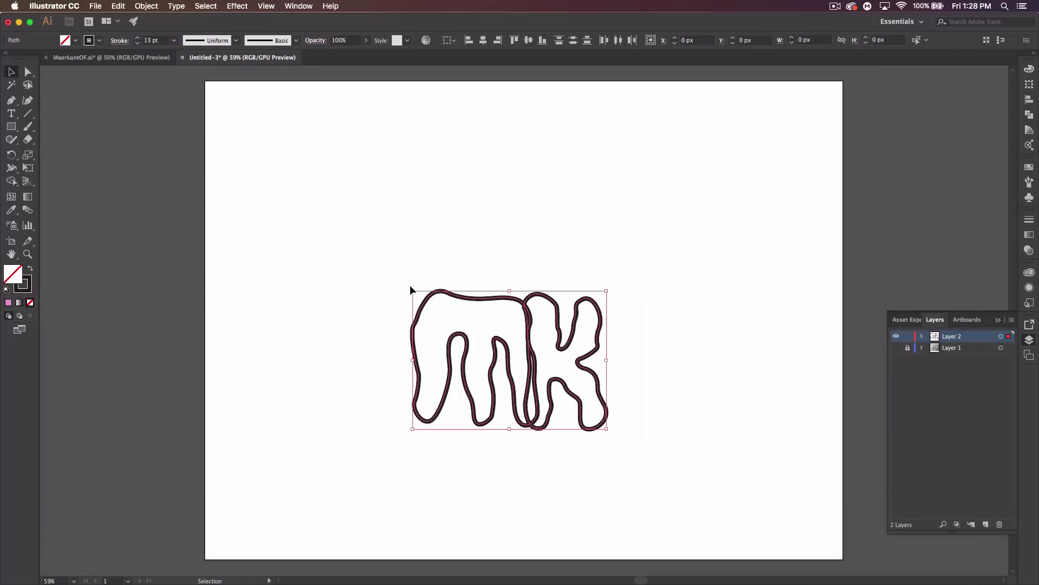
click(74, 42)
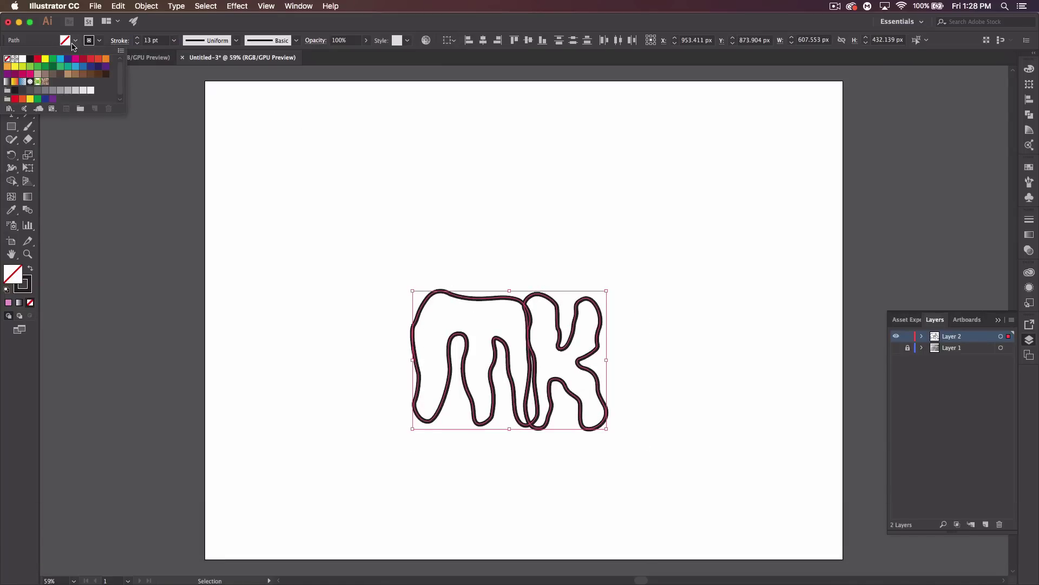
click(7, 303)
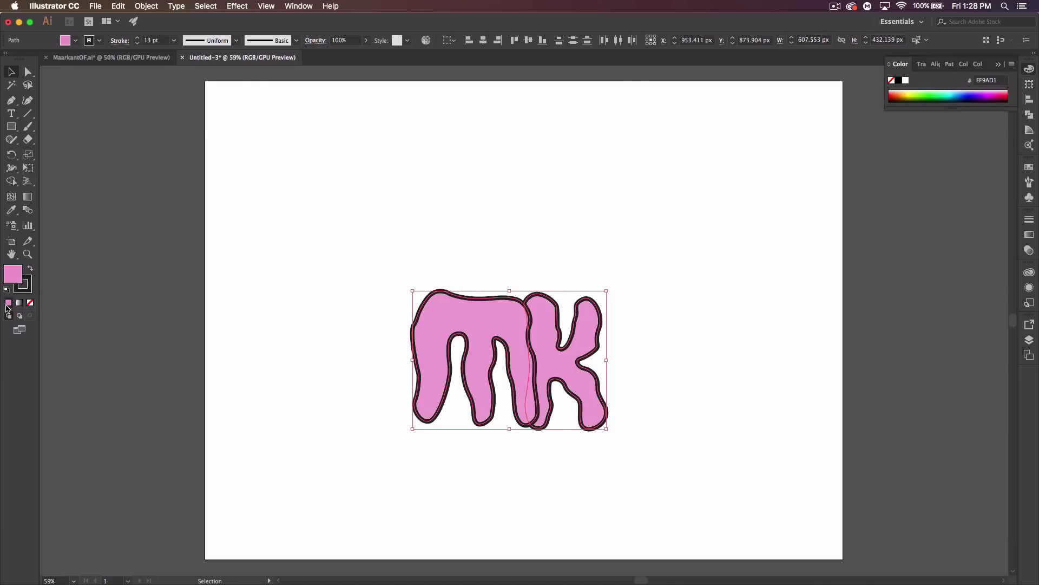
Copy the hex code EF9AD1 of the letters' pink fill and keep the fill color.
double_click(13, 274)
click(617, 289)
double_click(593, 289)
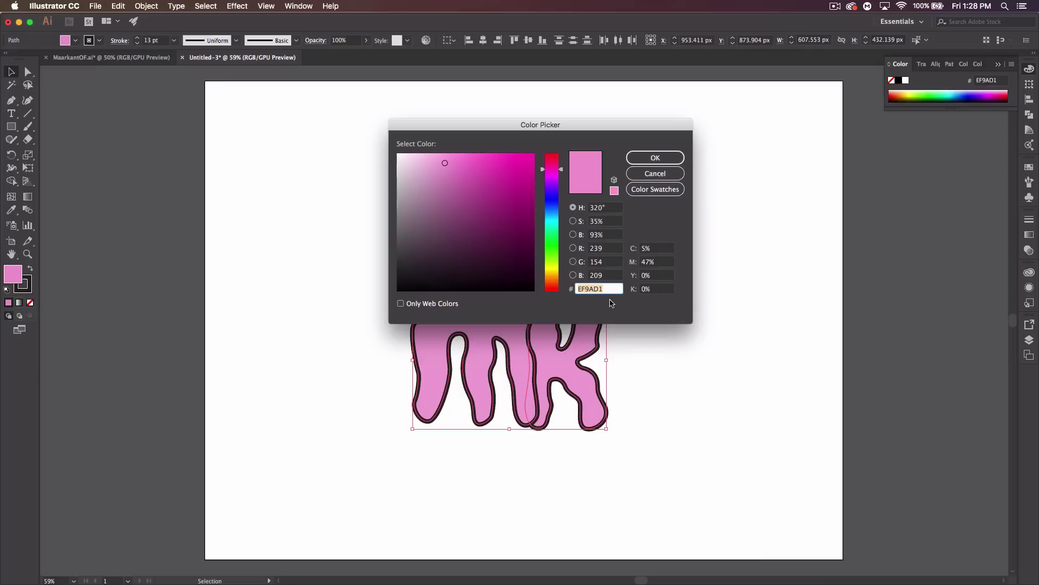
key(super)
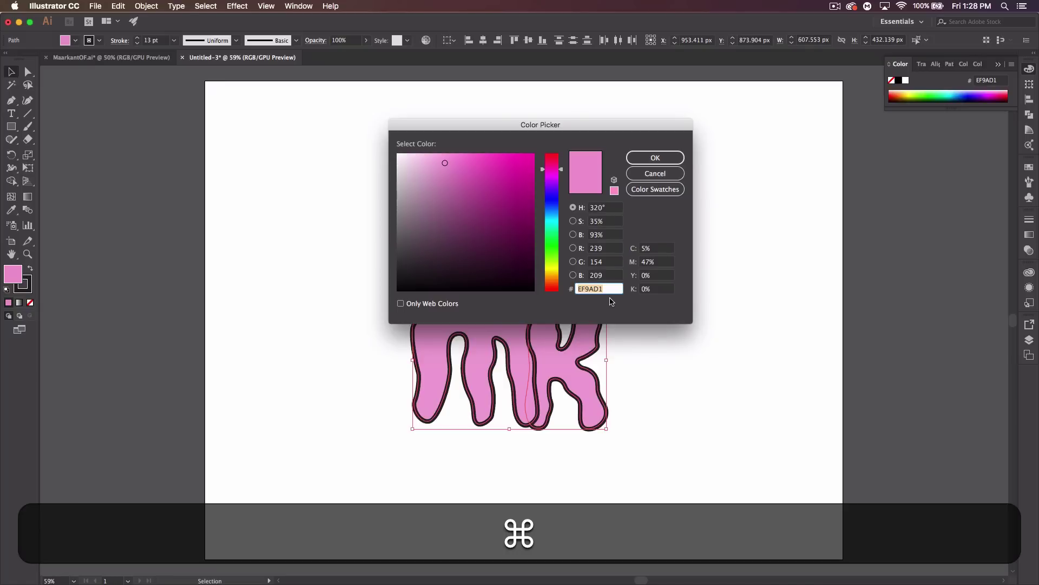
key(super+c)
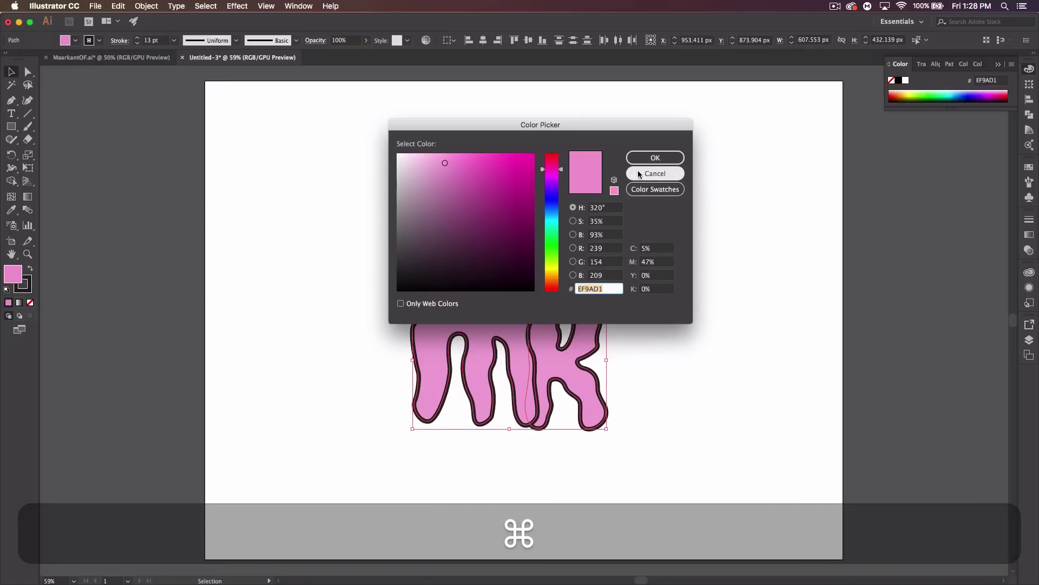
click(653, 159)
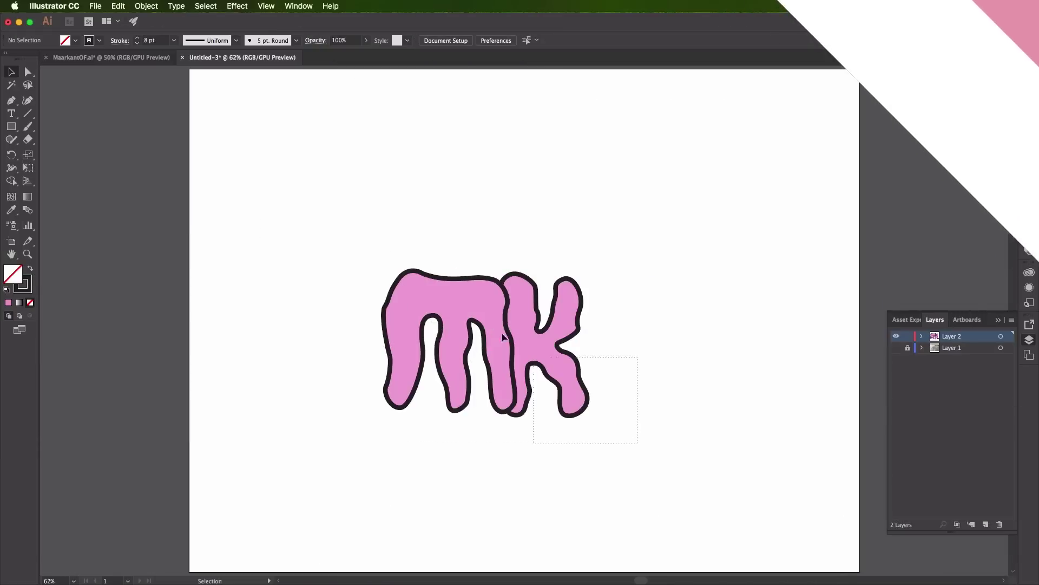
mouse_move(534, 357)
mouse_down()
mouse_move(645, 436)
mouse_move(356, 245)
mouse_up()
click(650, 450)
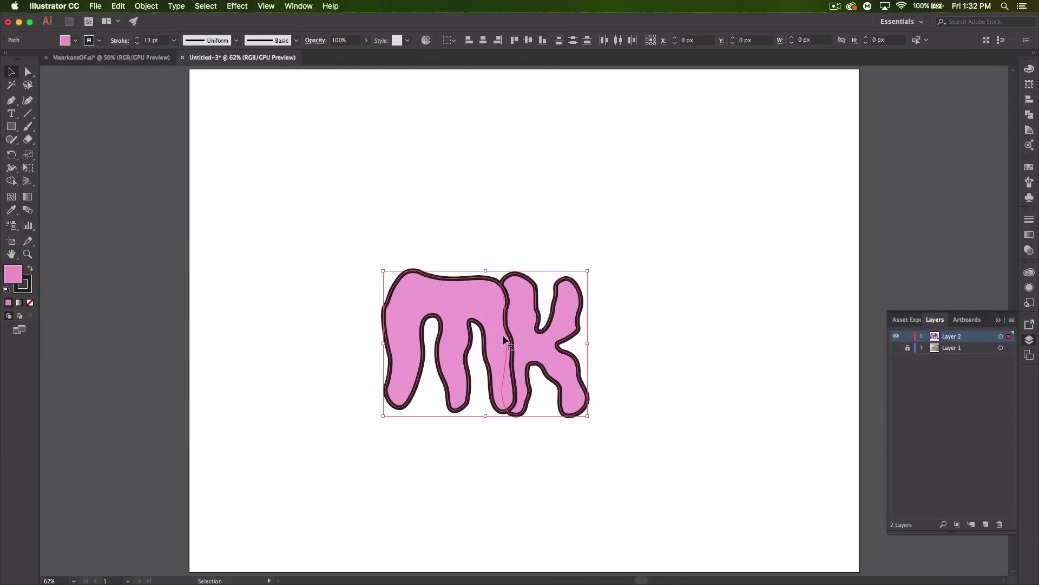
click(628, 394)
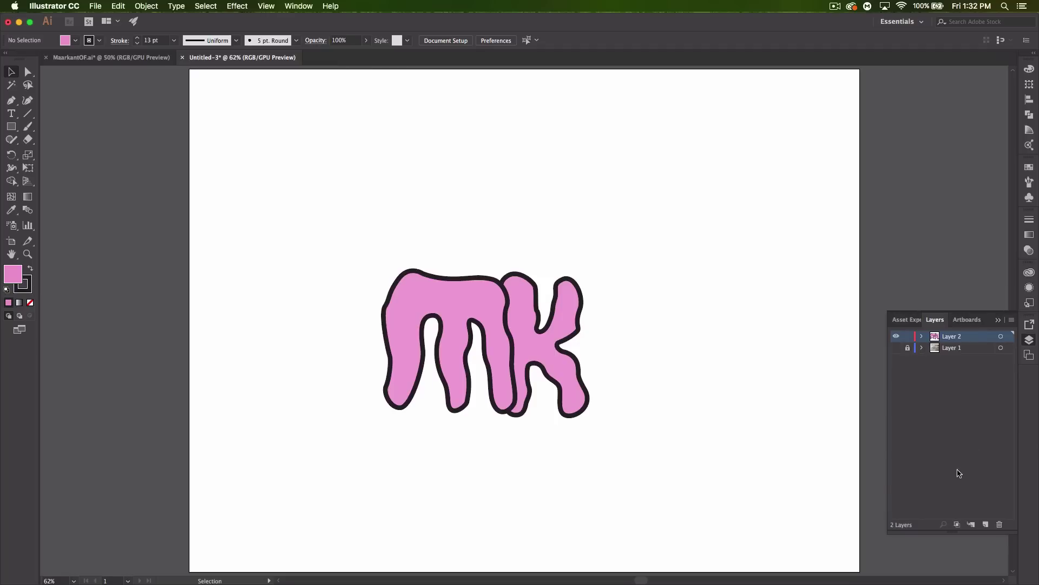
Create a new layer above Layer 2 and move the M path from Layer 2 into it.
click(986, 525)
click(922, 348)
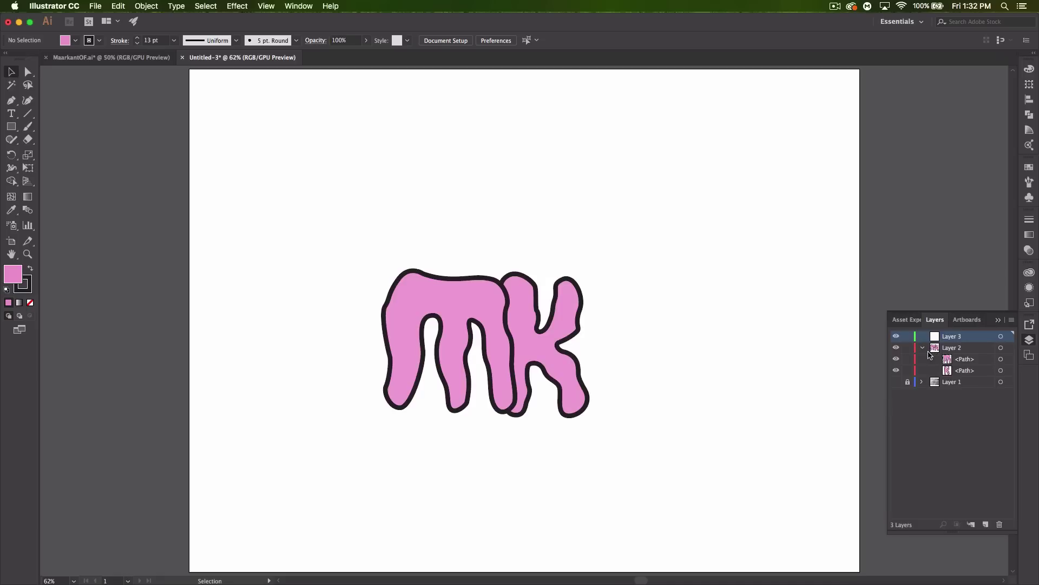
click(964, 371)
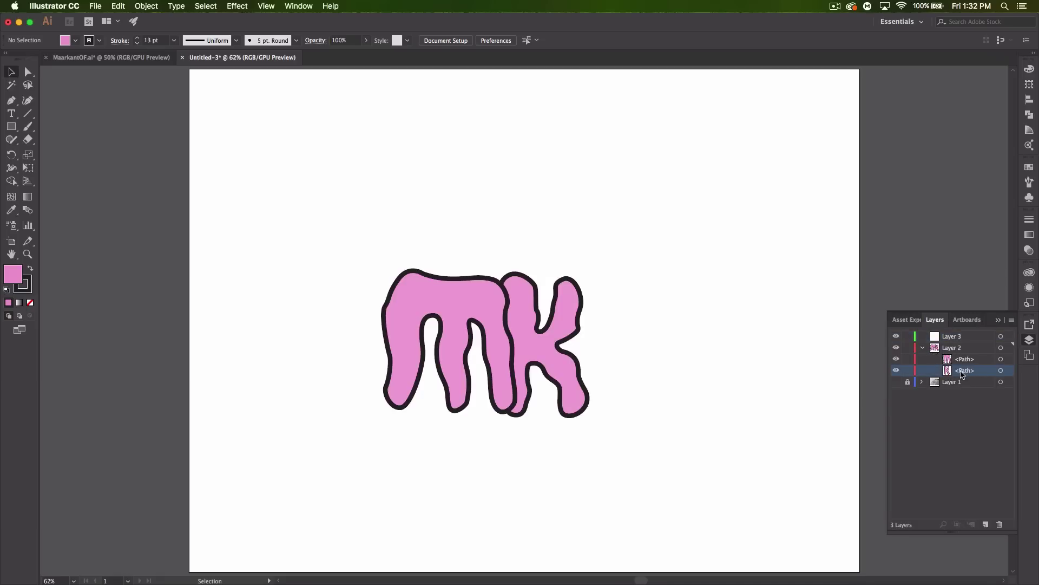
click(965, 360)
drag(964, 360, 961, 338)
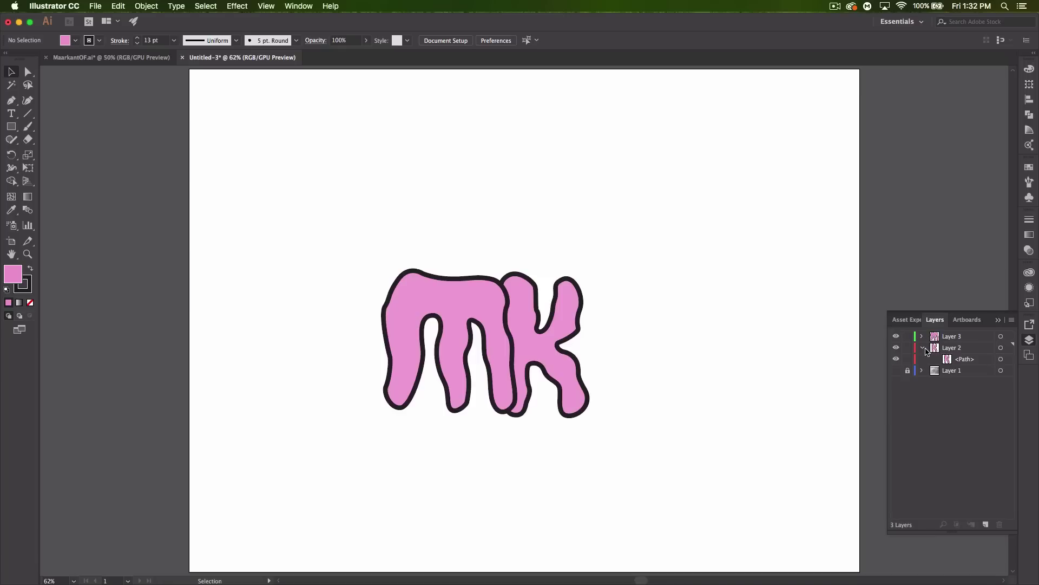
click(922, 348)
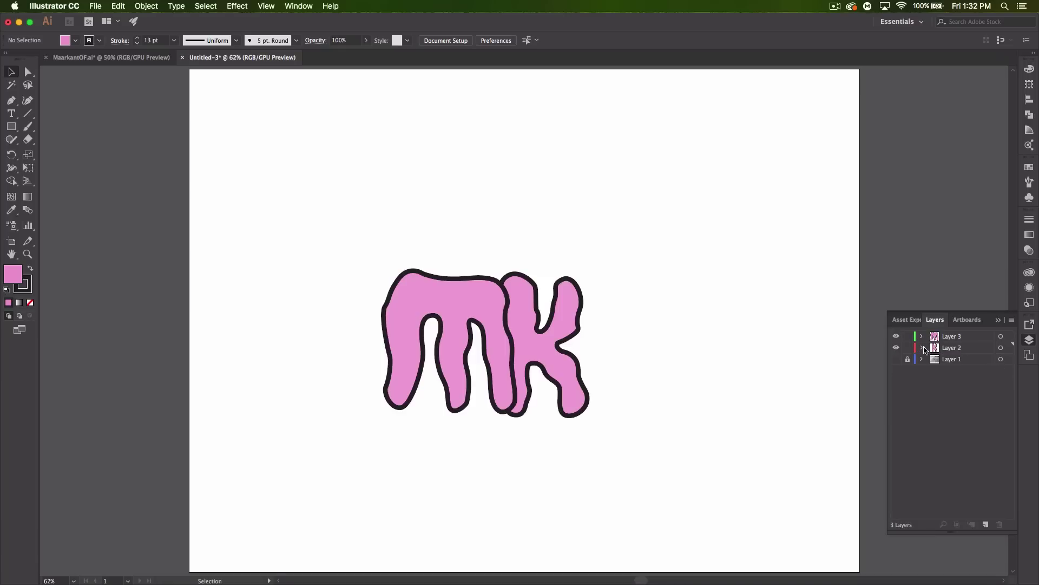
Rename Layer 2 as K and Layer 3 as M, and lock both layers.
click(956, 350)
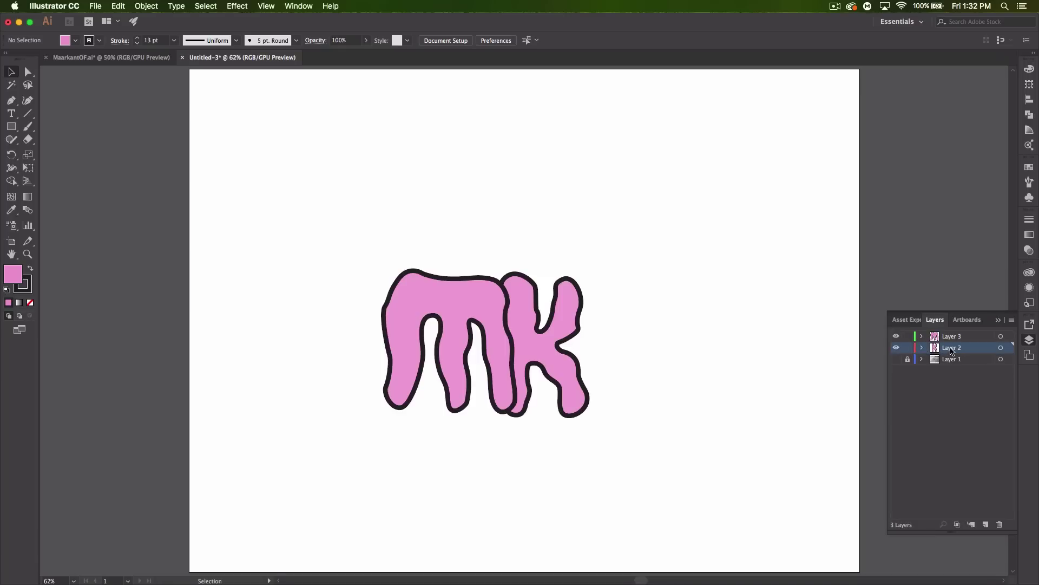
double_click(953, 349)
text(K)
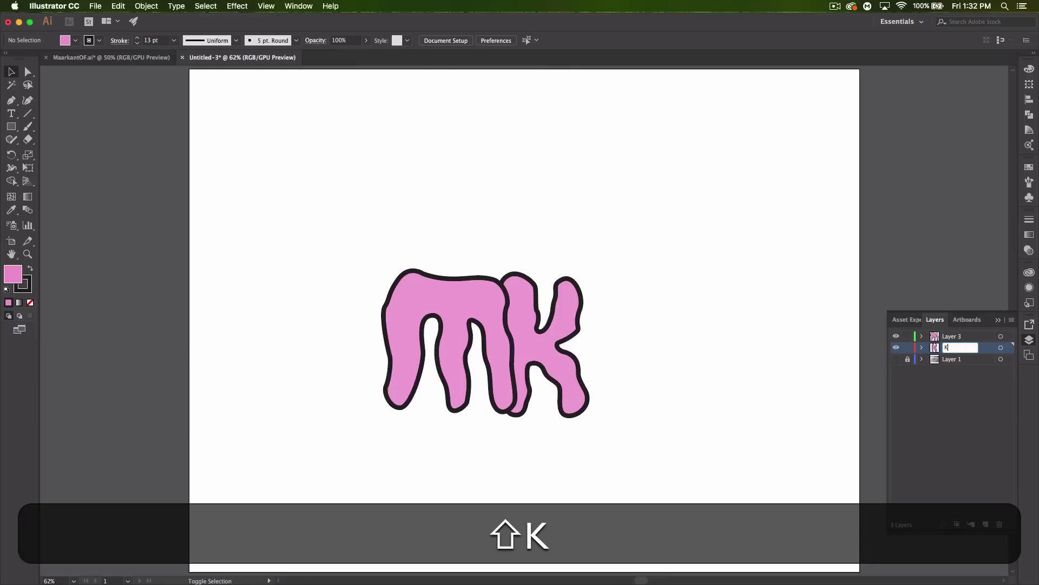
click(947, 336)
double_click(950, 336)
text(M)
key(Return)
drag(911, 339, 910, 349)
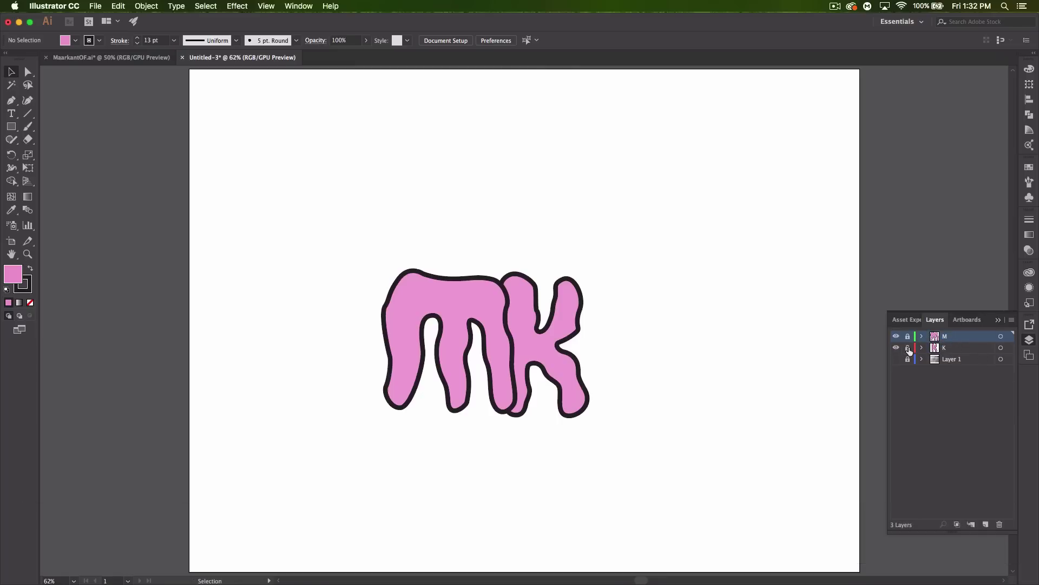
Add an empty layer directly beneath K and another directly beneath M, and lock the one beneath K.
click(957, 362)
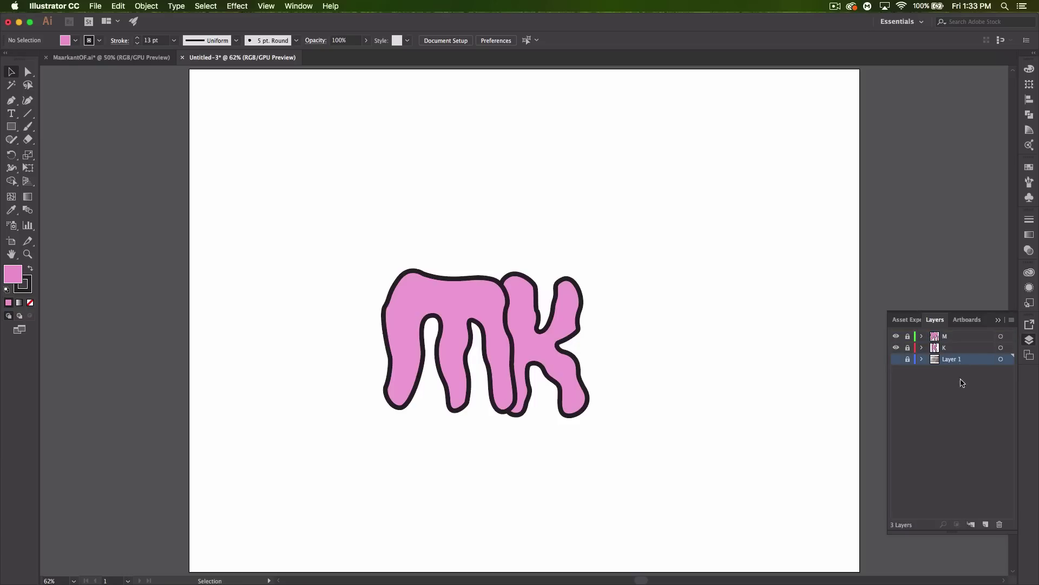
click(986, 524)
click(959, 349)
click(986, 524)
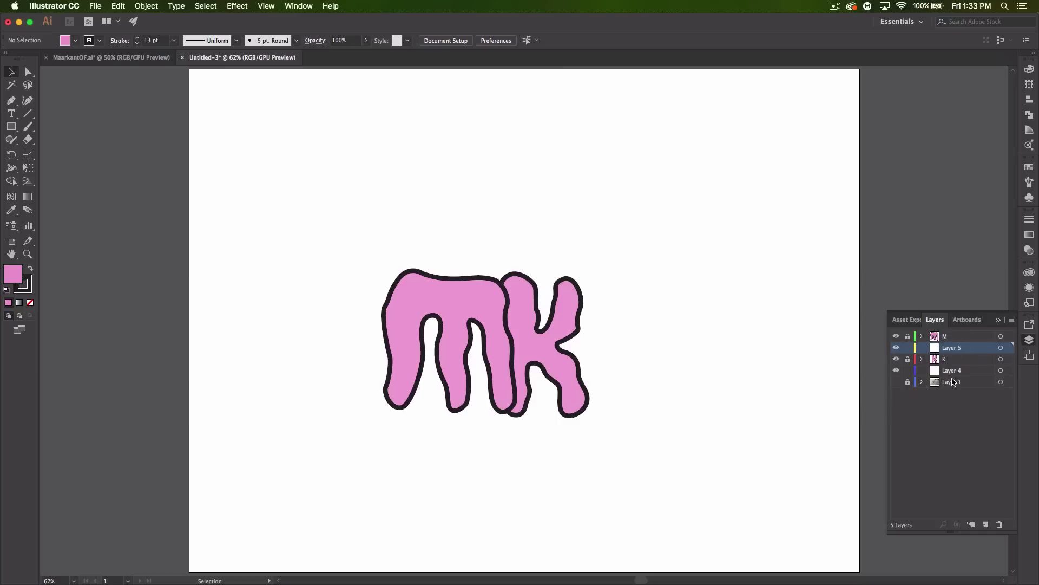
click(954, 396)
click(908, 370)
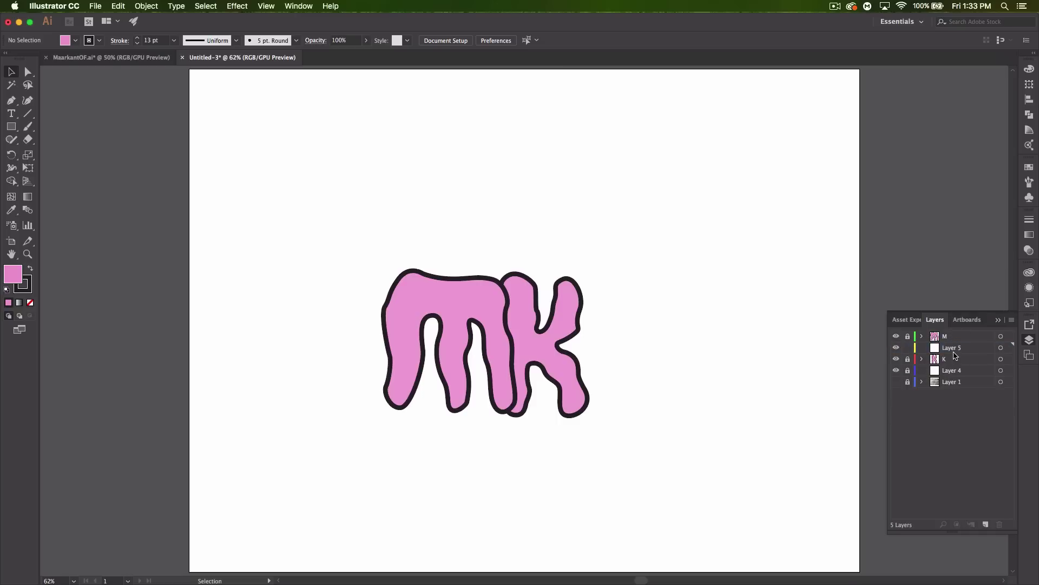
Make the empty layer beneath M active and set up the Pen tool with no fill and an 8 pt stroke.
click(954, 350)
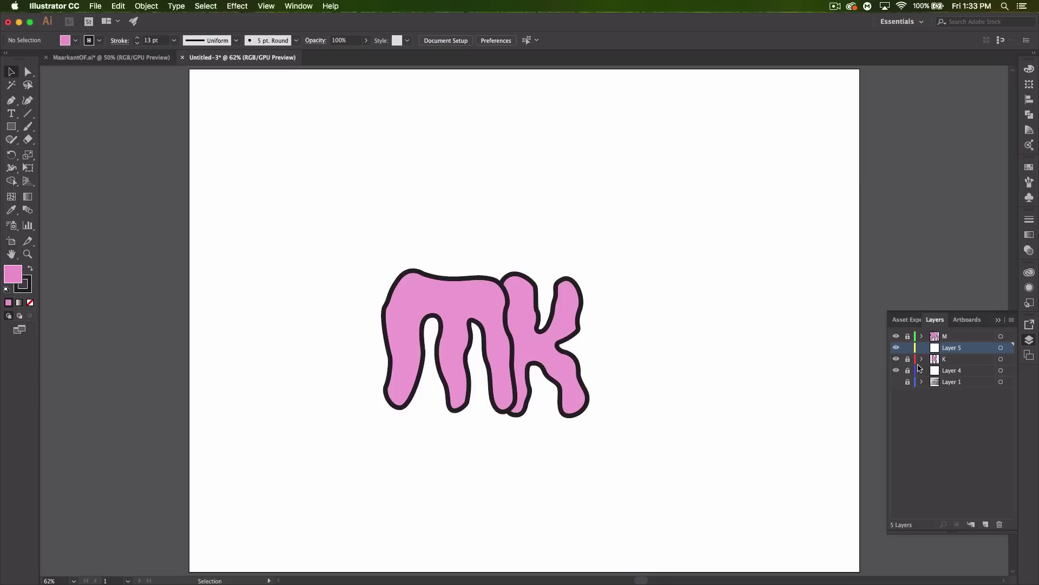
click(11, 100)
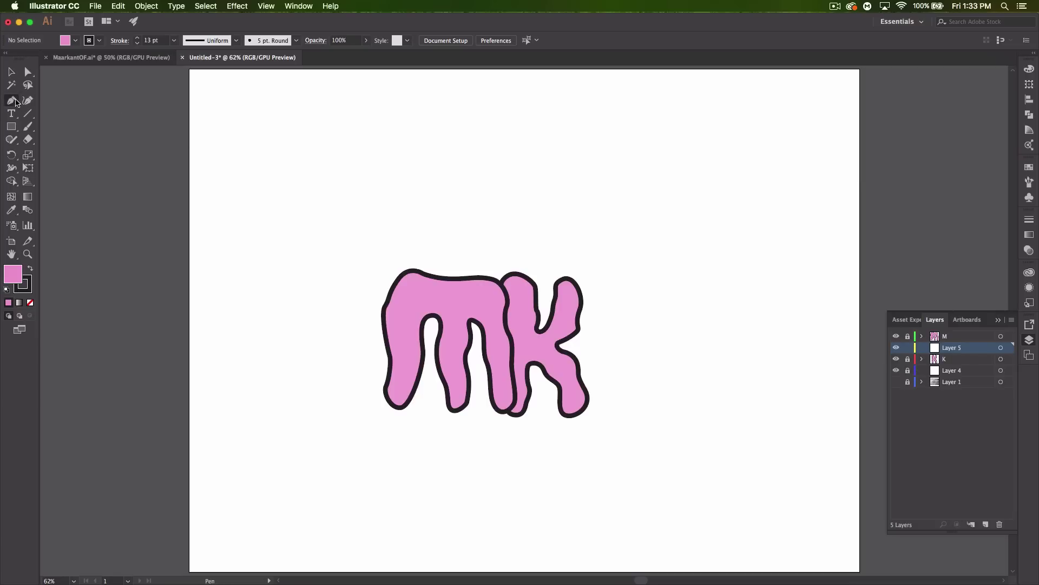
click(30, 303)
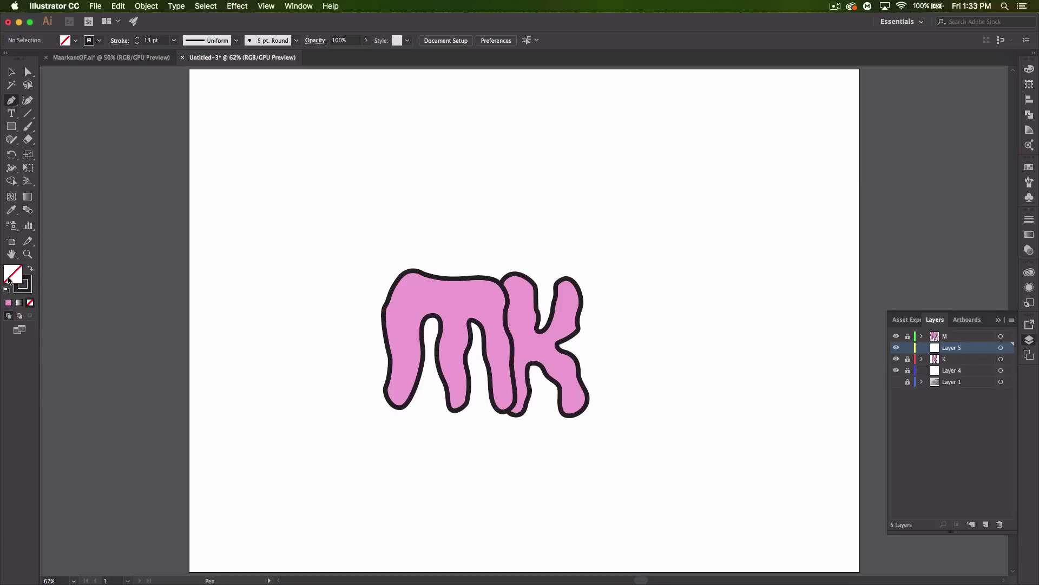
click(154, 41)
text(8)
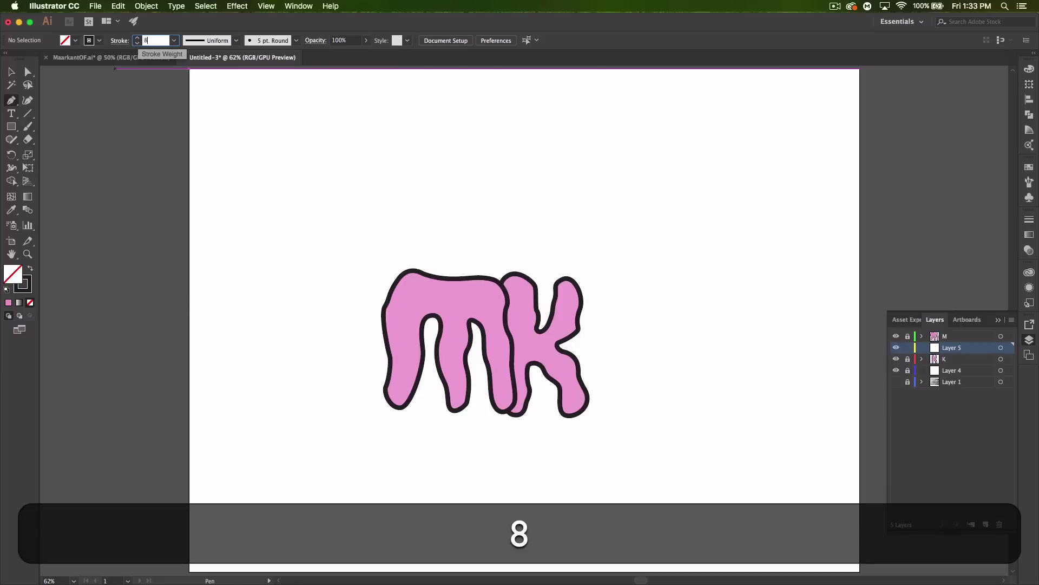
key(Return)
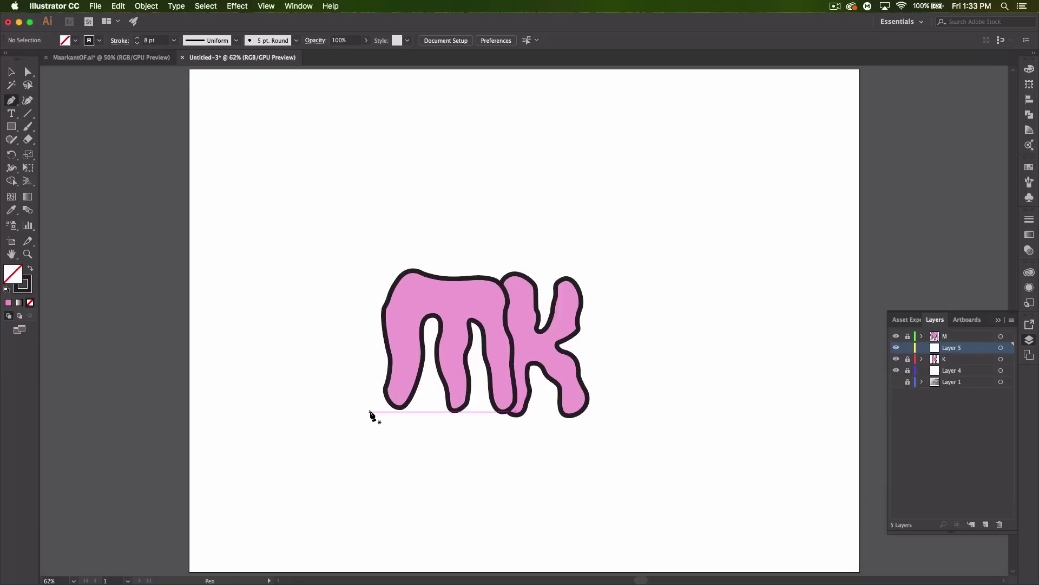
Examine the Odd Future logo images in Chrome and the finished lettering in MaarkantOF.ai, and return to the Untitled-3 artwork.
key(super+equal)
key(super+equal)
key(super+equal)
key(super+space)
drag(389, 406, 470, 333)
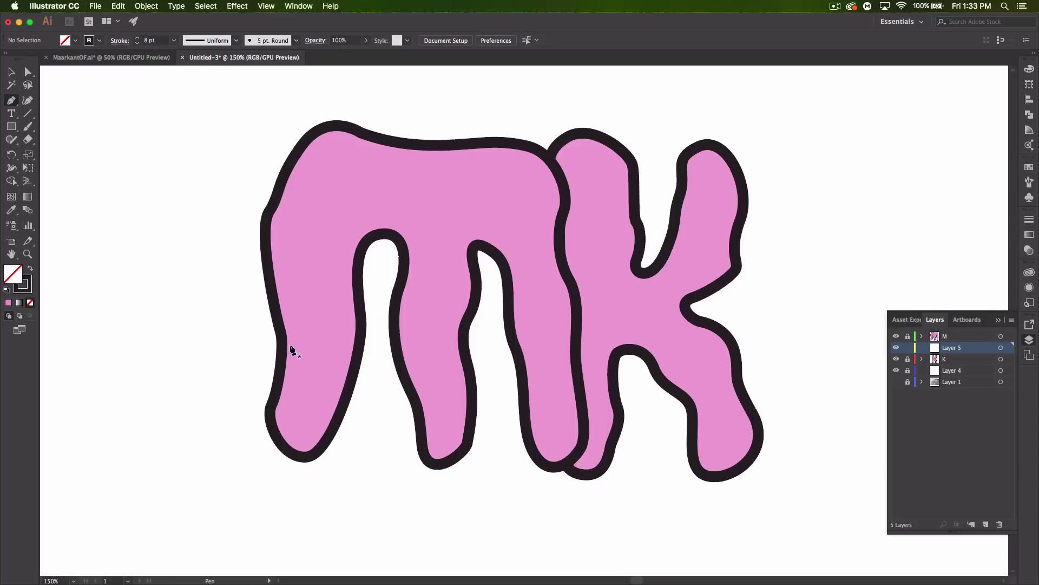
key(super+Tab)
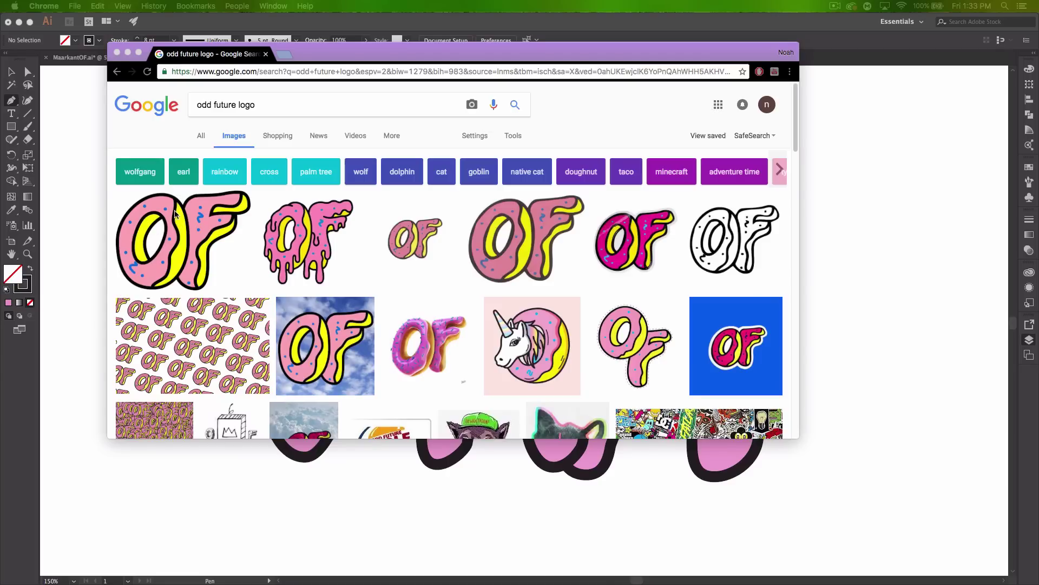
click(80, 241)
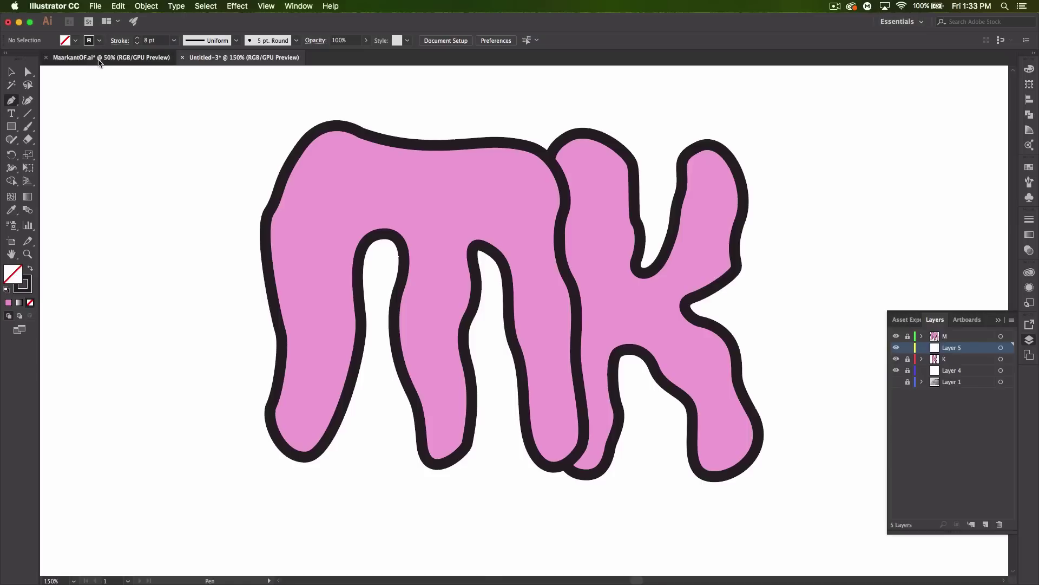
click(99, 58)
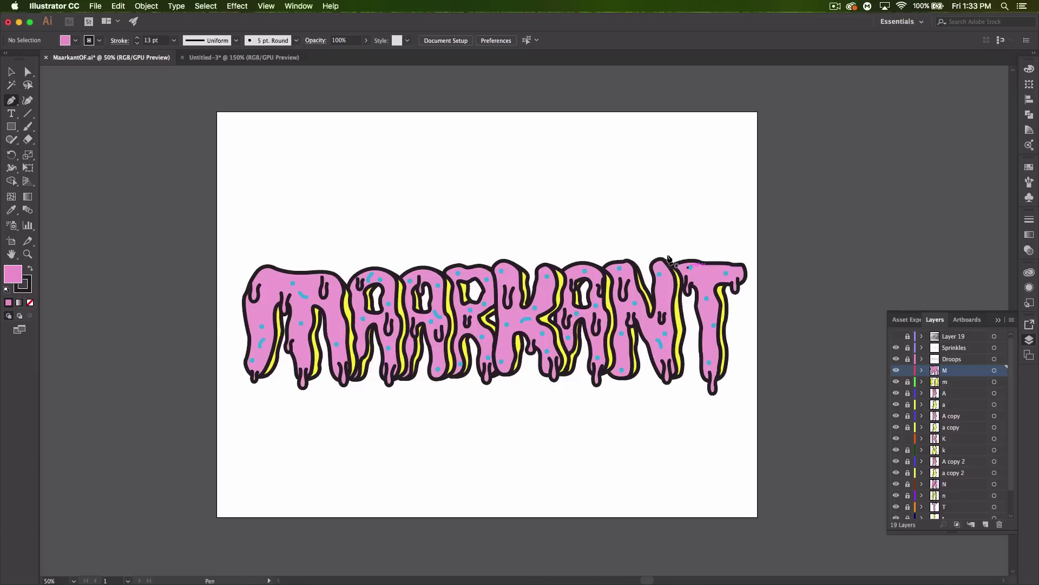
click(213, 59)
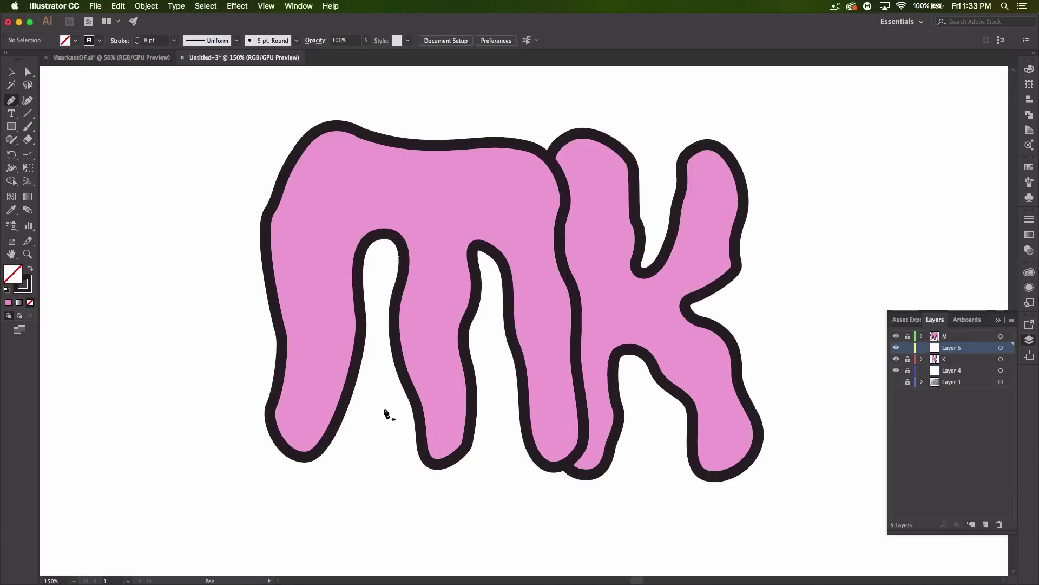
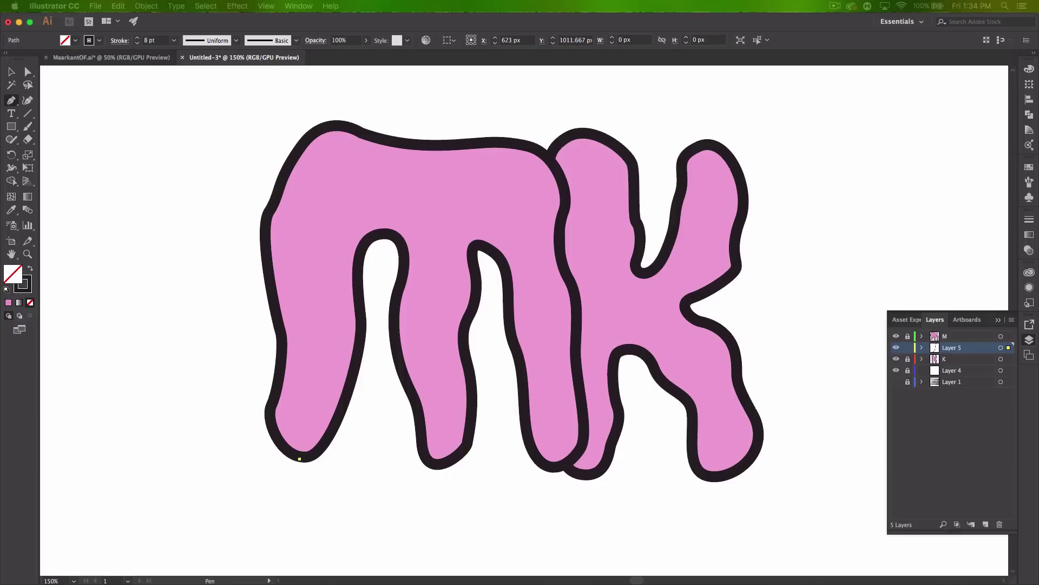
double_click(969, 348)
click(445, 271)
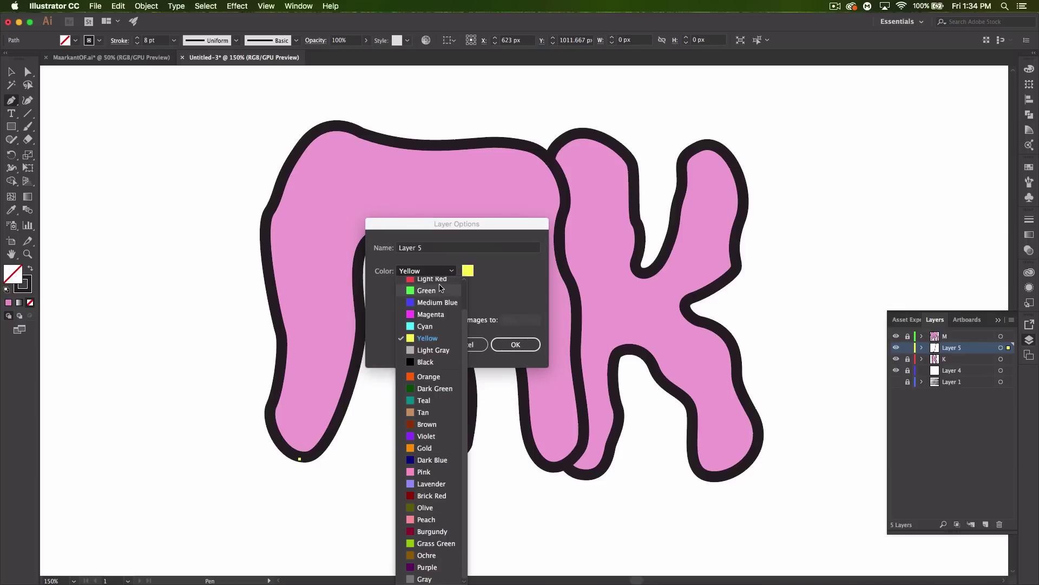
click(433, 302)
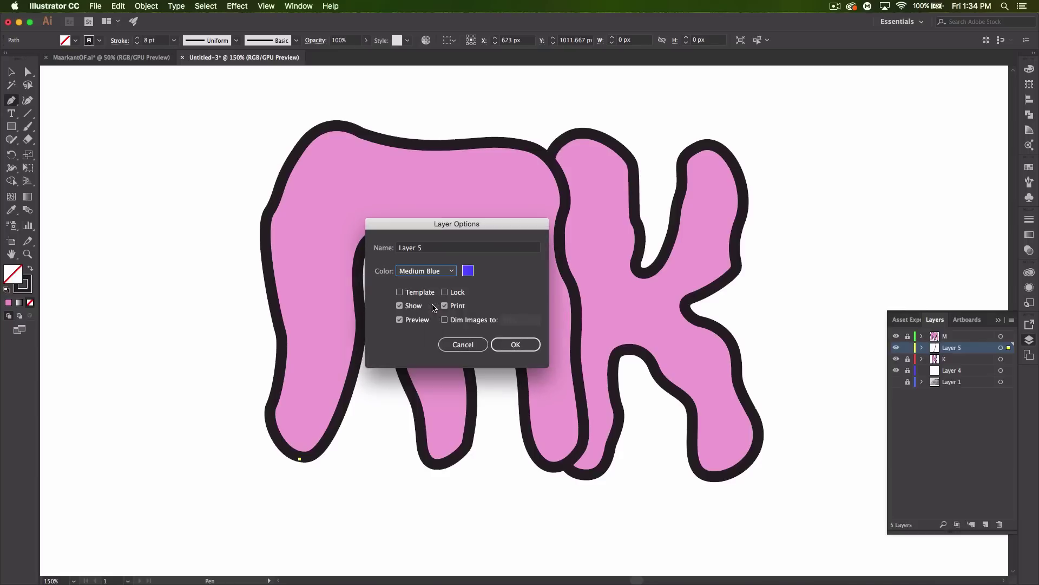
click(516, 344)
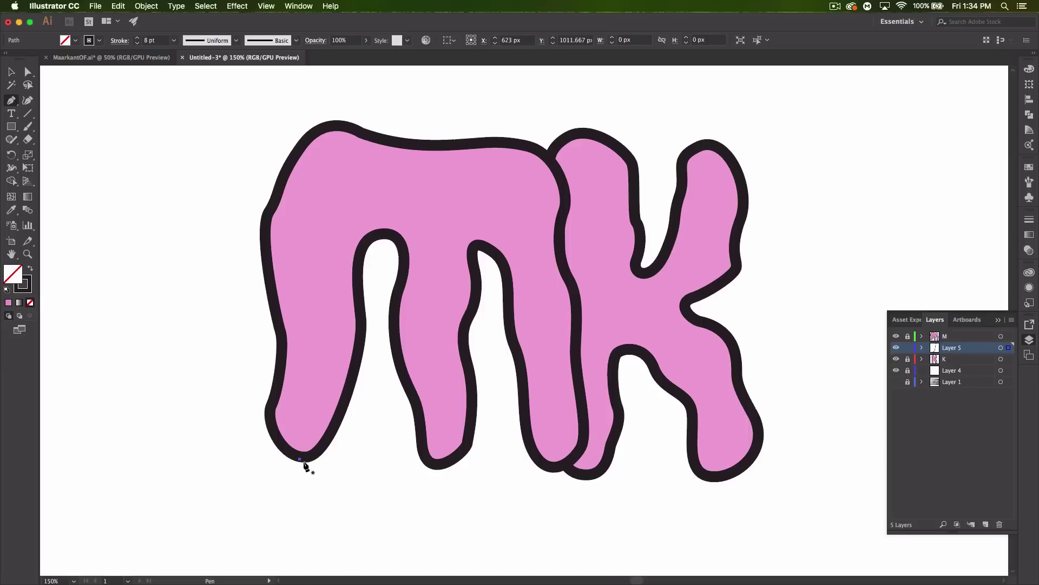
key(super+z)
key(super+z)
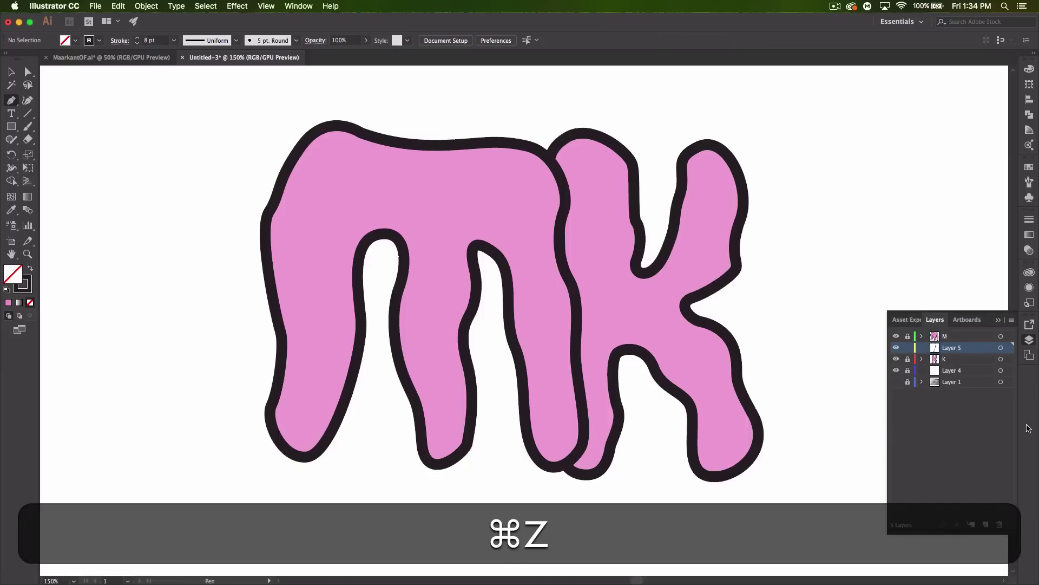
Set the layer color of Layer 5, beneath M, to Medium Blue.
double_click(973, 349)
click(426, 271)
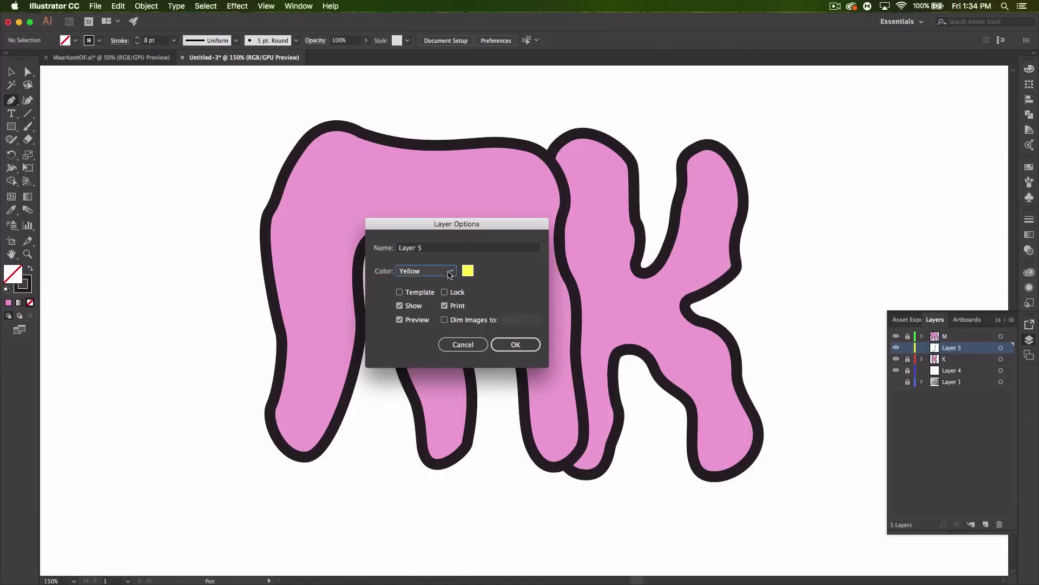
click(433, 235)
click(503, 344)
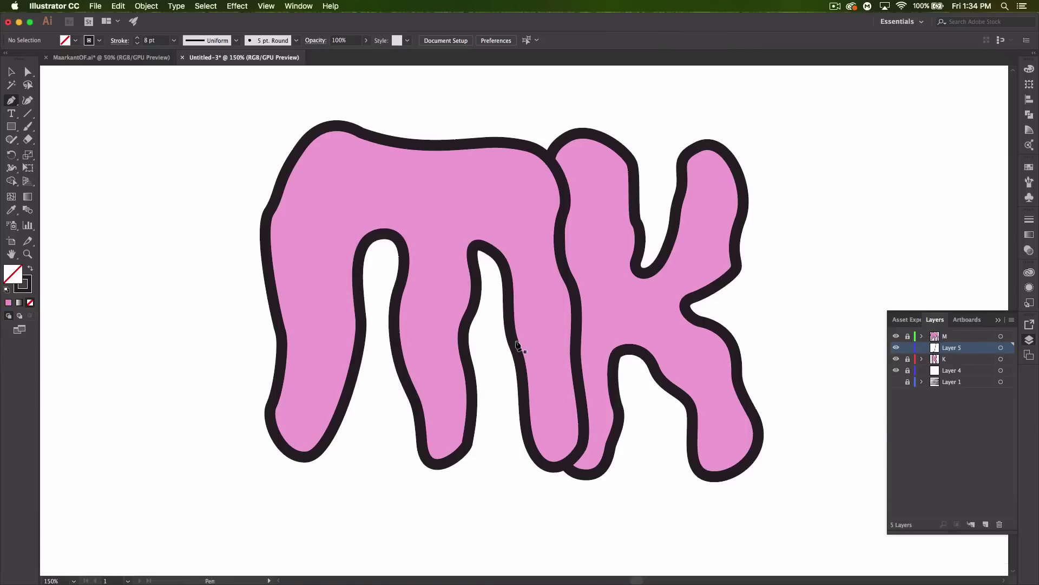
Draw a closed offset side shape along the inner edge of M's first leg, from its foot up to the first arch.
click(302, 456)
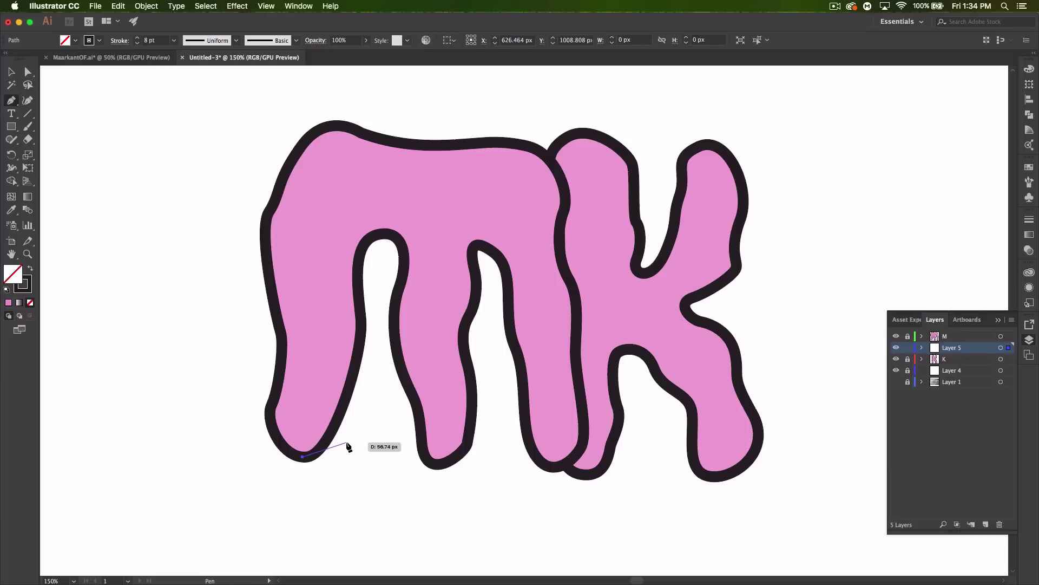
mouse_move(357, 438)
mouse_down()
mouse_move(369, 401)
mouse_move(363, 410)
mouse_up()
key(super+z)
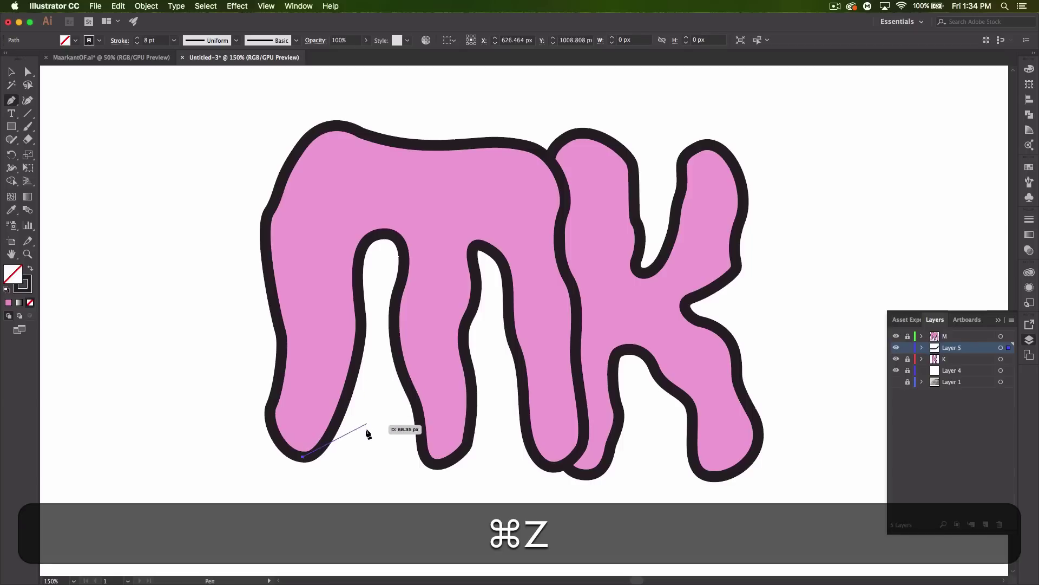
drag(366, 437, 378, 402)
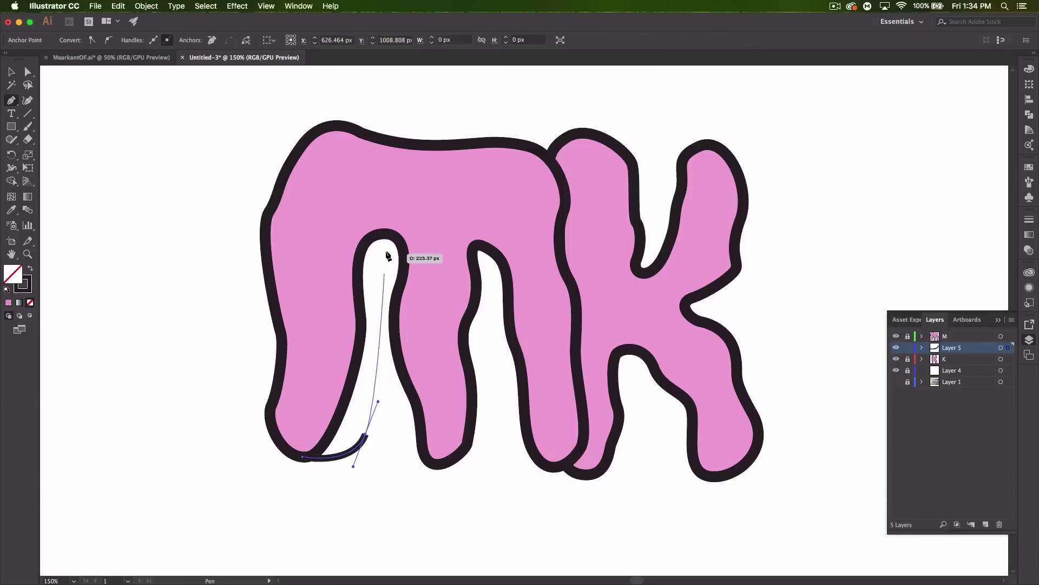
drag(384, 237, 402, 233)
drag(356, 188, 311, 304)
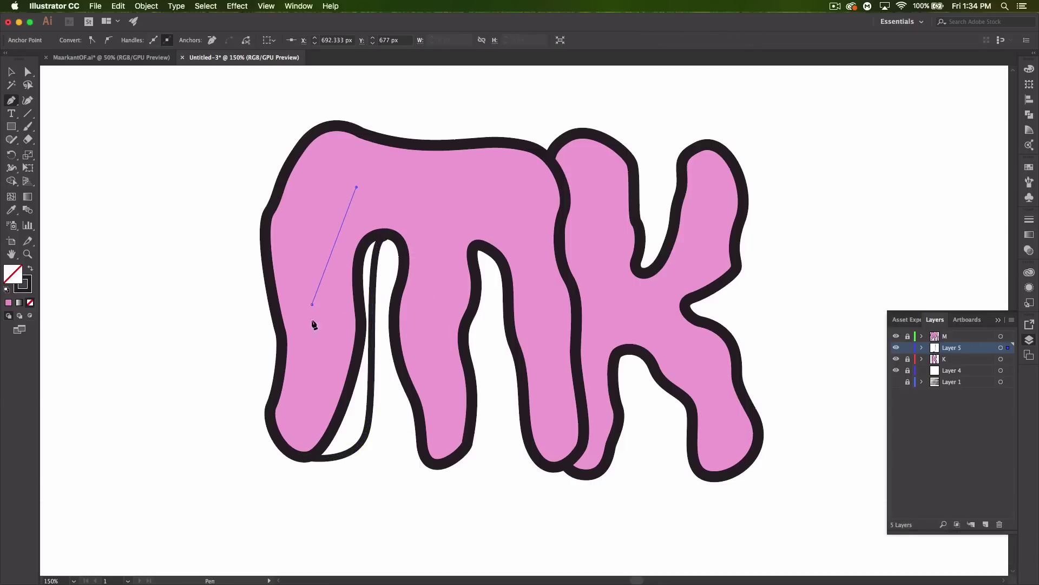
click(303, 457)
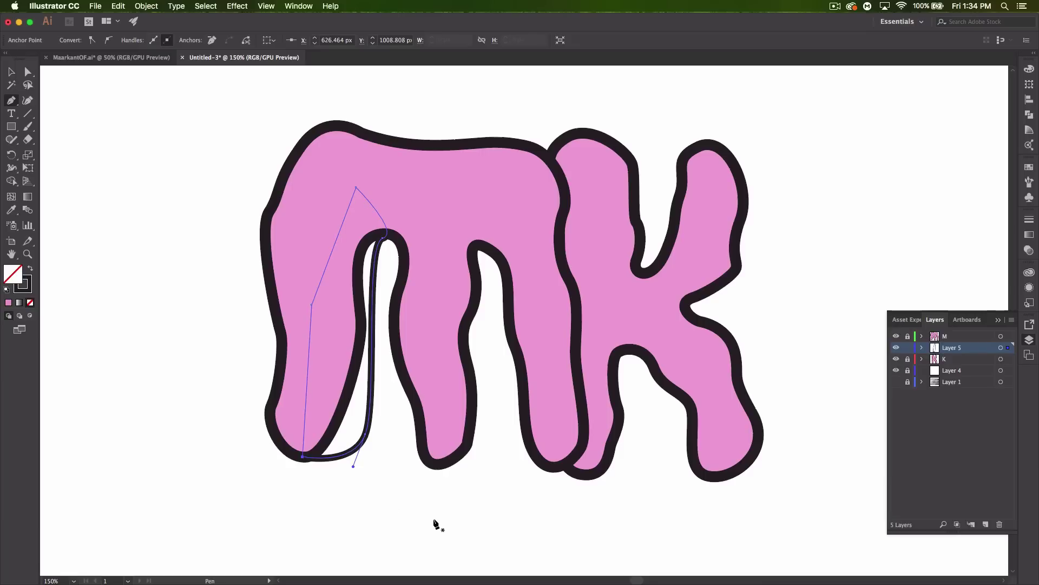
super+click(436, 523)
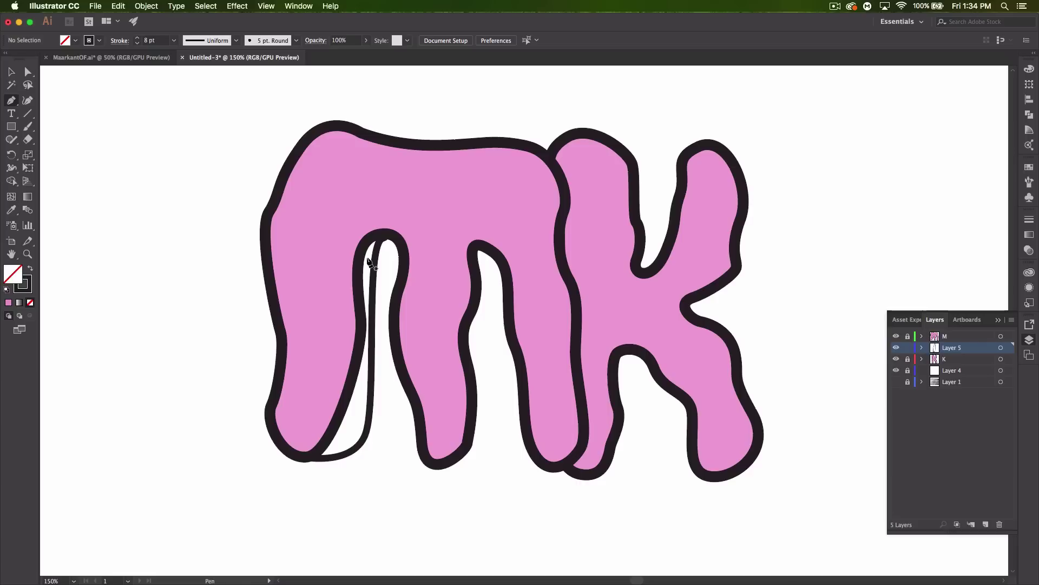
Move the lower outer curve point of the first leg's side shape slightly closer to M's leg.
key(super+minus)
key(super+minus)
key(super+minus)
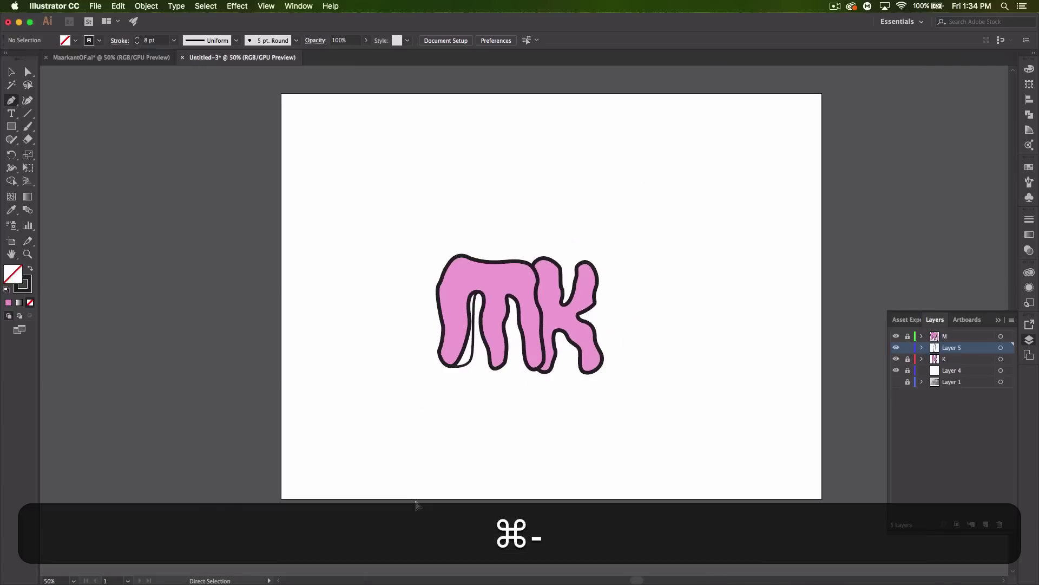
key(super+equal)
key(super+equal)
key(super+equal)
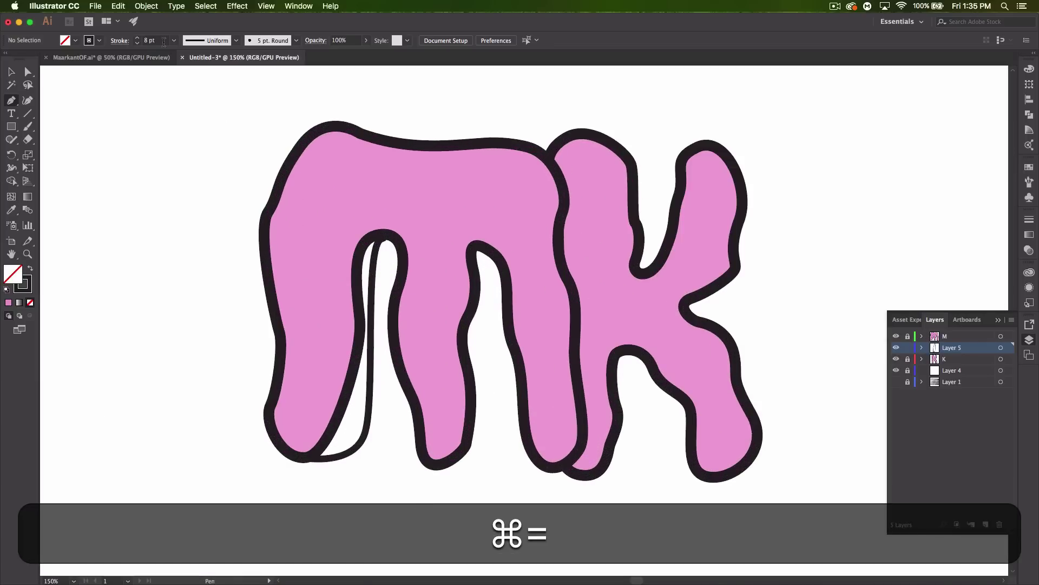
click(29, 73)
click(356, 459)
mouse_move(355, 457)
mouse_down()
mouse_move(348, 471)
mouse_move(371, 457)
mouse_up()
click(377, 481)
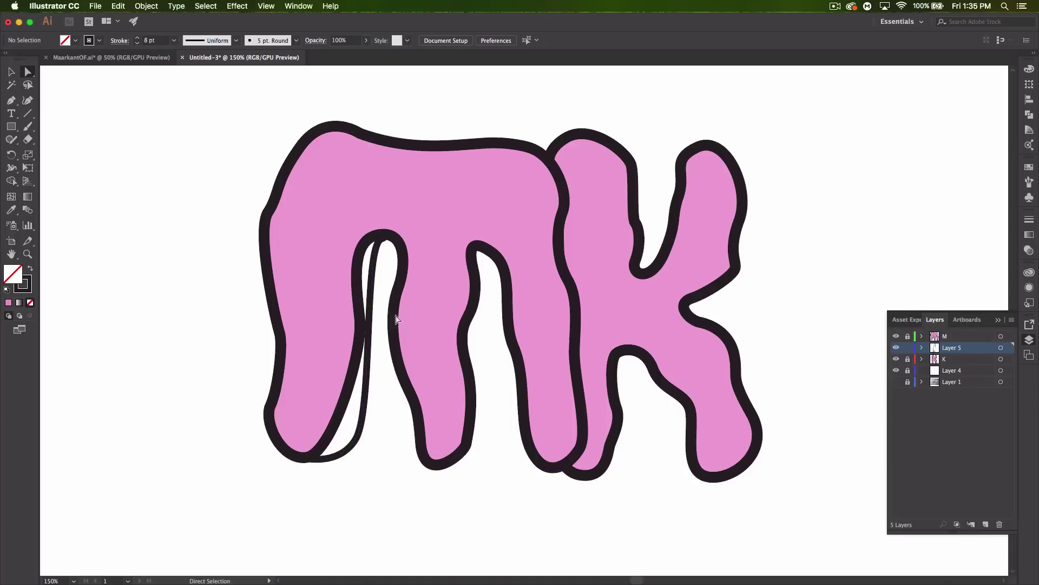
Draw a closed offset side shape with the Pen tool along M's middle leg, from its foot up to the second arch.
click(11, 100)
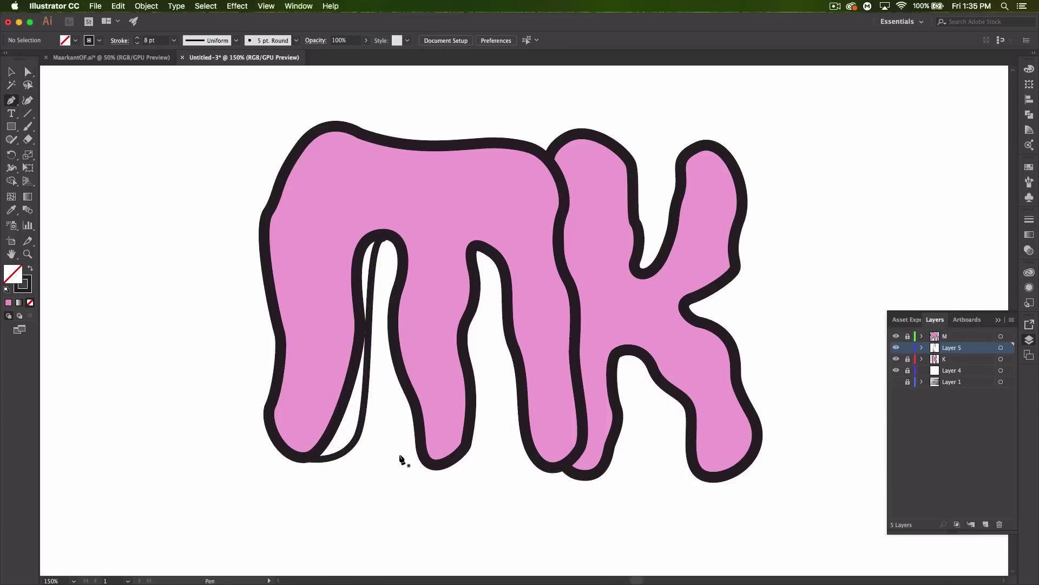
click(437, 468)
drag(483, 447, 495, 420)
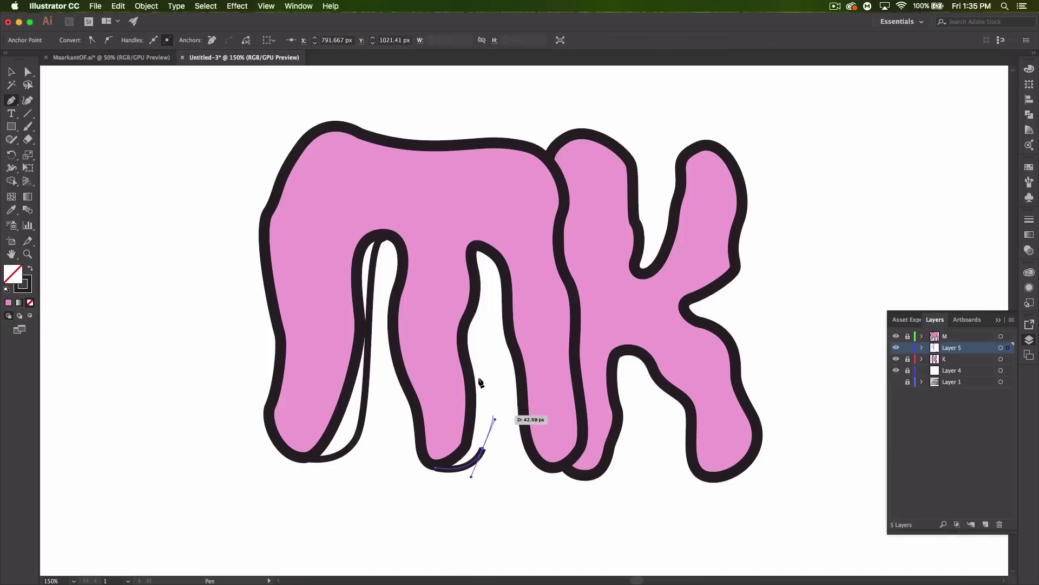
drag(489, 250, 491, 233)
click(462, 195)
click(420, 268)
click(421, 383)
click(456, 444)
click(437, 466)
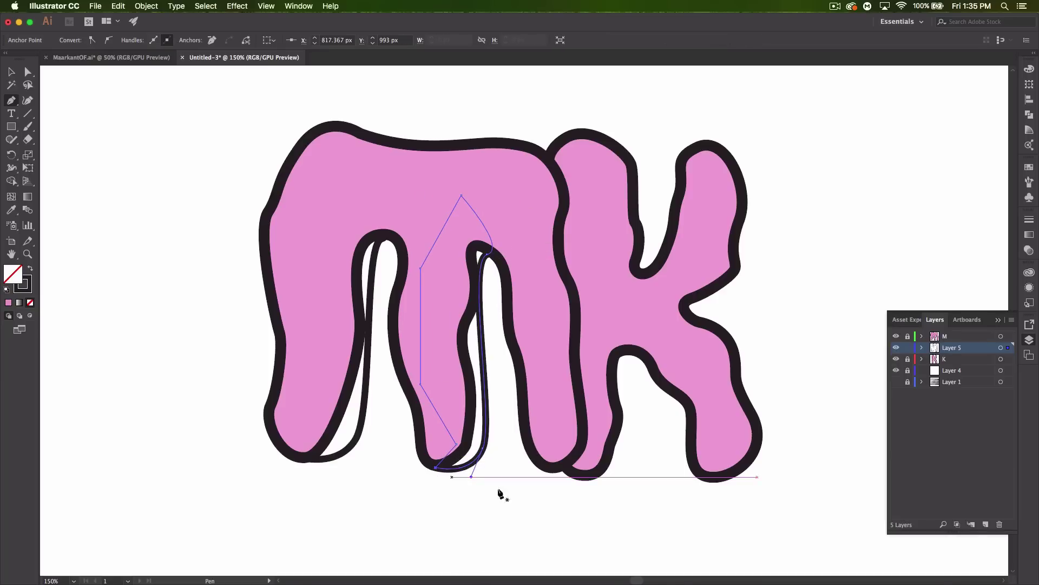
super+click(563, 524)
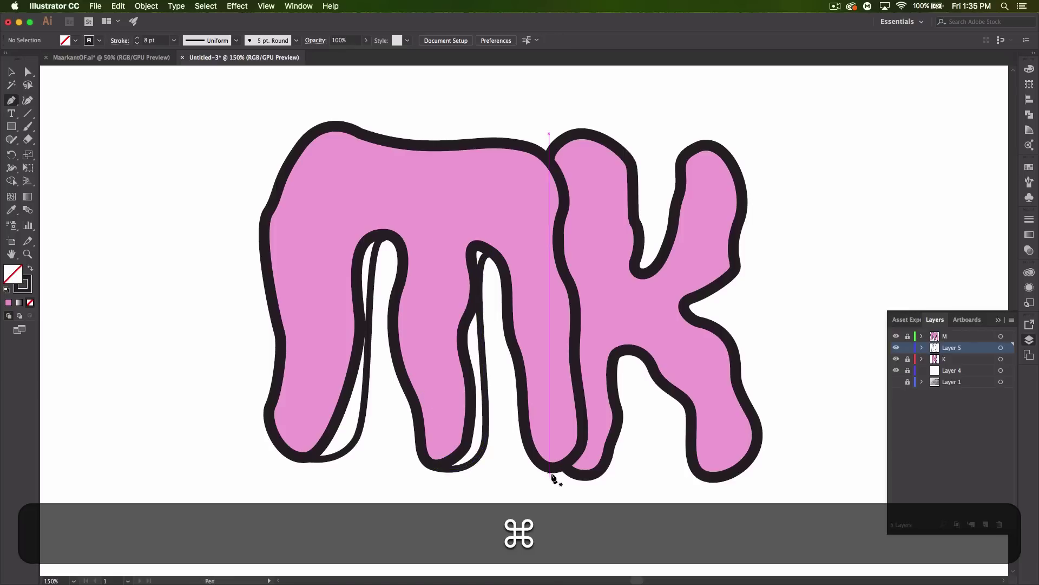
Draw a closed offset side shape along the outer edge of M's third leg, overlapping K.
click(556, 466)
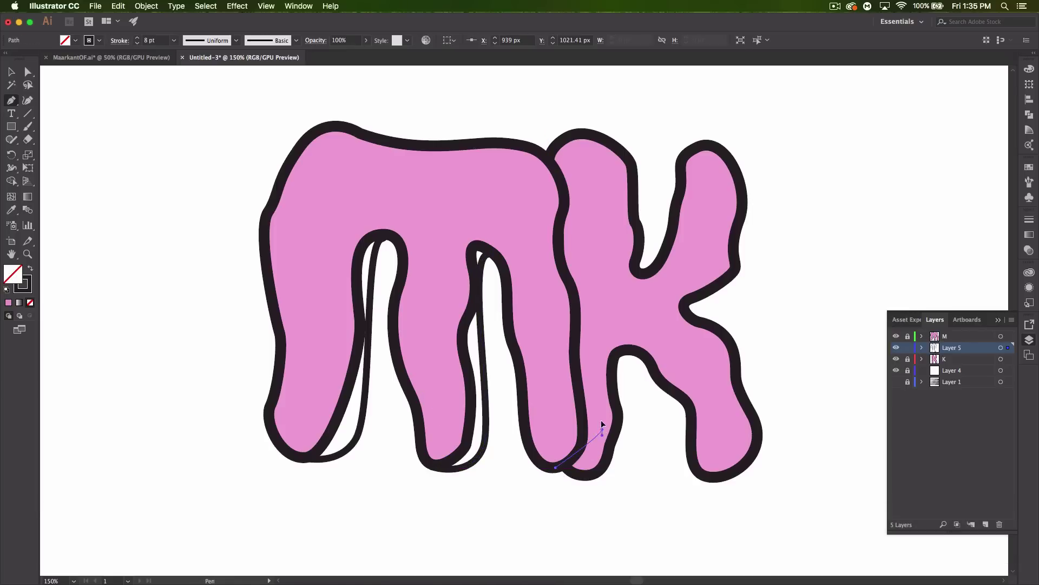
drag(602, 428, 560, 176)
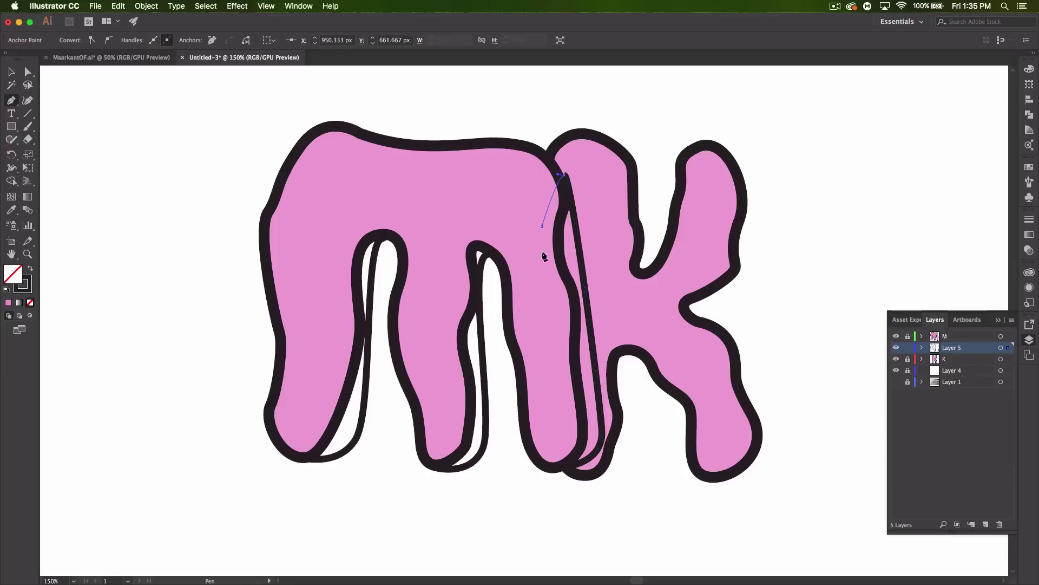
drag(556, 466, 556, 470)
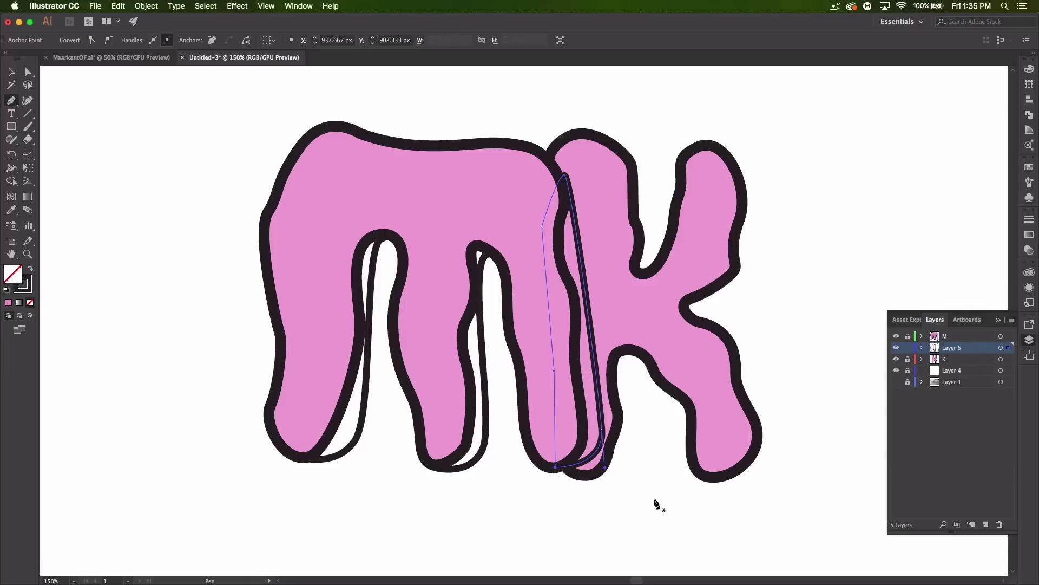
super+click(661, 506)
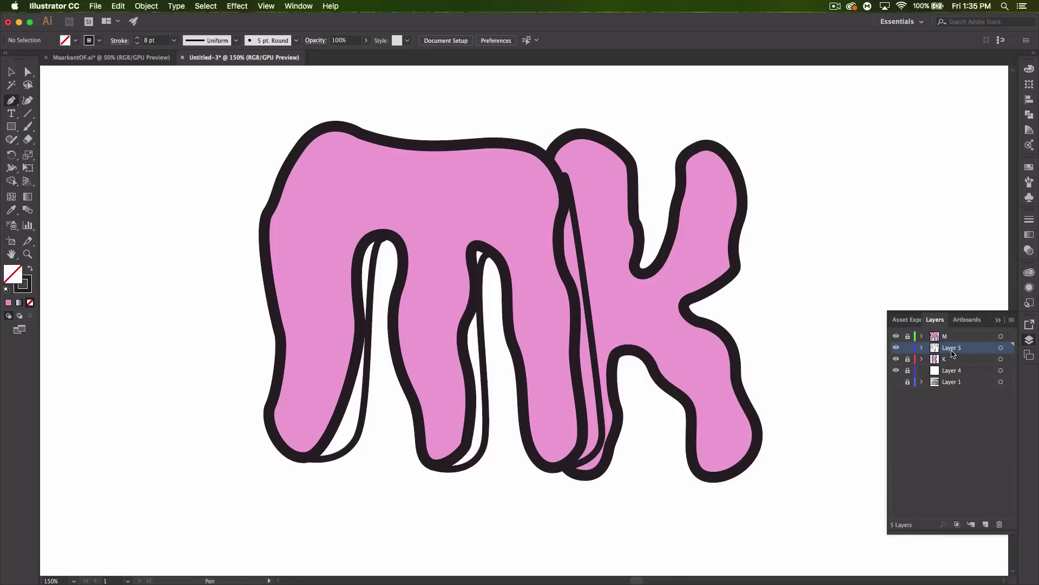
Rename Layer 5 as m and lock it, and make Layer 4 beneath K unlocked and active.
double_click(952, 350)
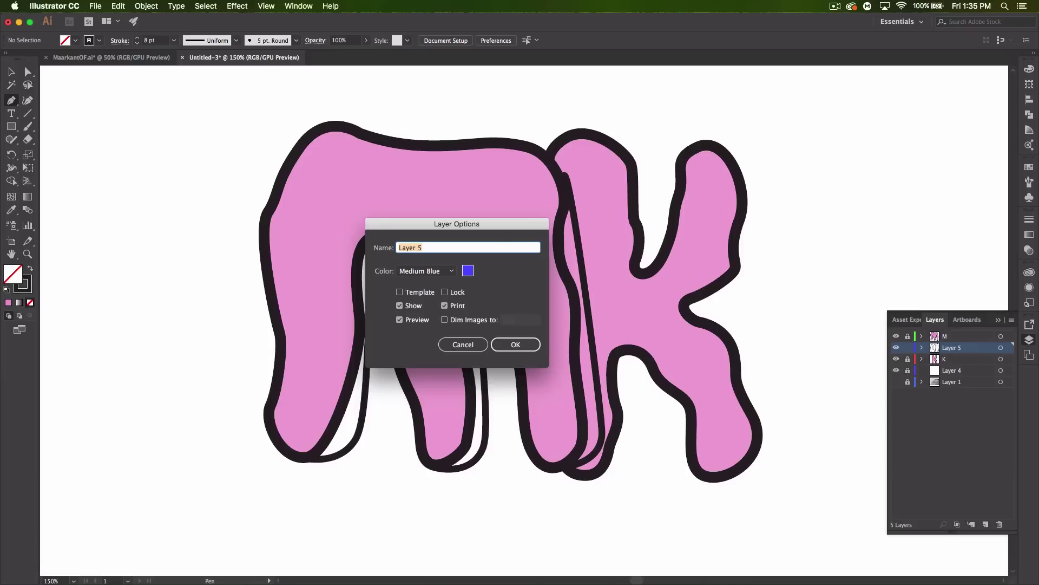
text(m)
click(529, 348)
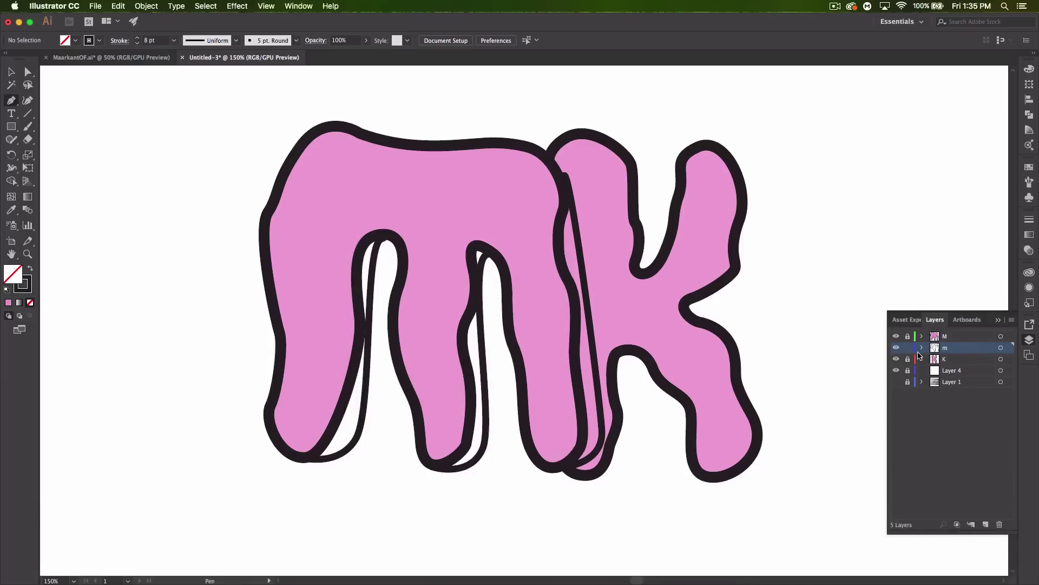
click(960, 373)
Draw a closed offset side shape on Layer 4 along the inner edge of K's lower-left leg, up to the arch.
key(space)
drag(604, 449, 520, 478)
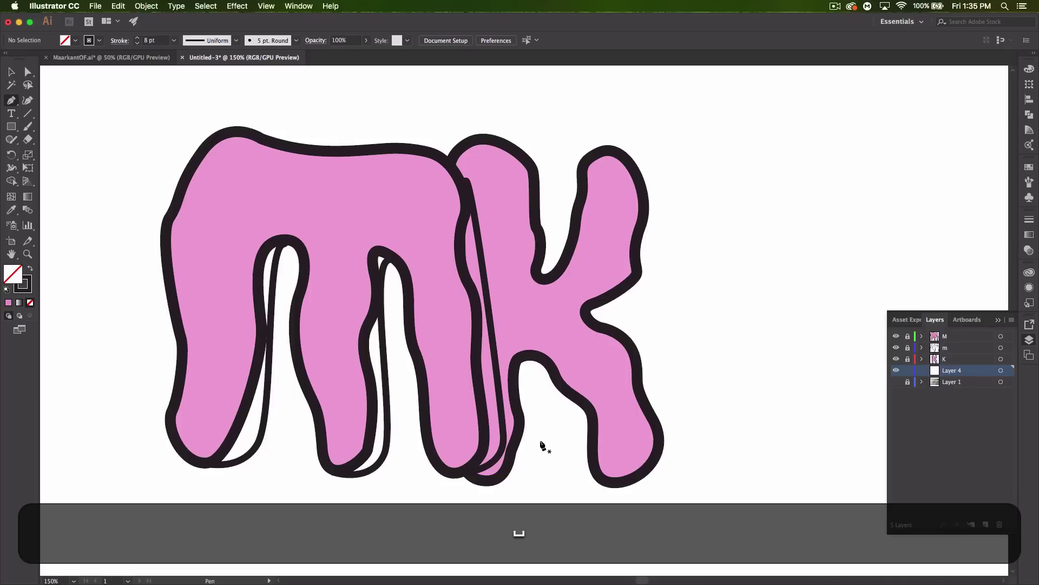
click(491, 480)
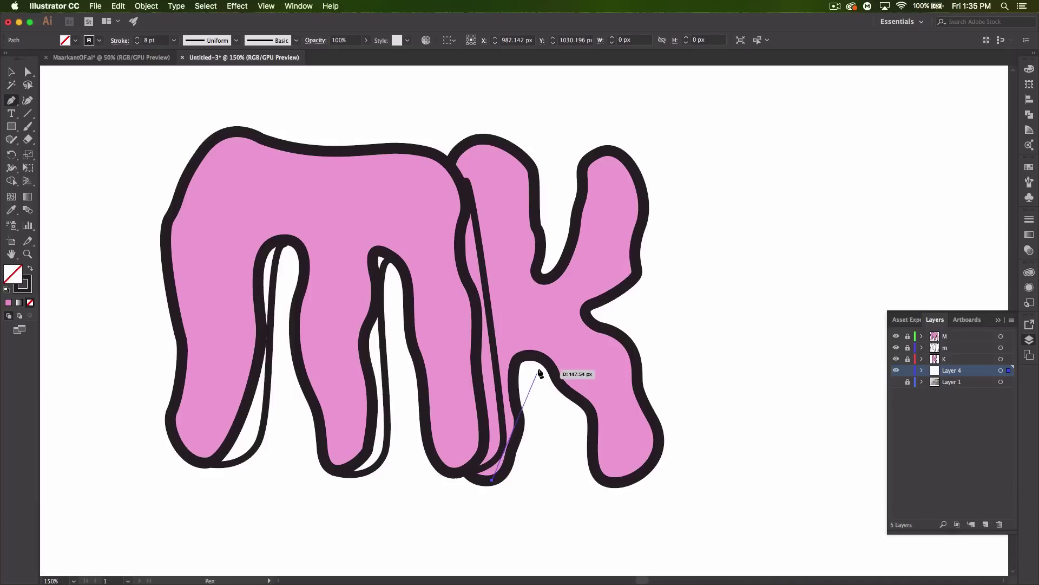
mouse_move(539, 462)
mouse_down()
mouse_move(544, 439)
mouse_move(535, 445)
mouse_up()
key(super+z)
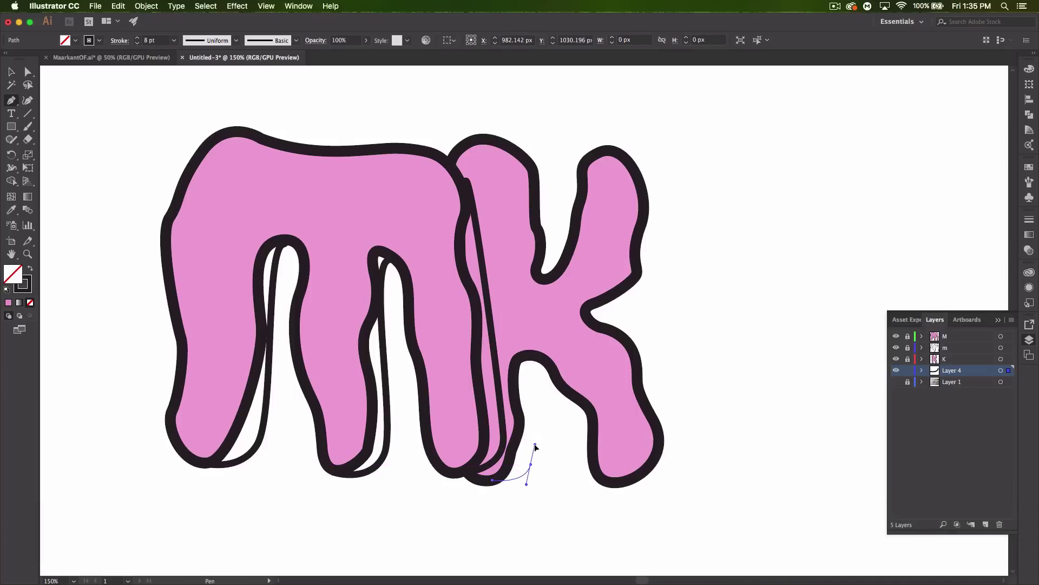
drag(533, 355, 520, 324)
click(521, 322)
click(497, 372)
click(503, 430)
drag(493, 479, 526, 484)
super+click(543, 501)
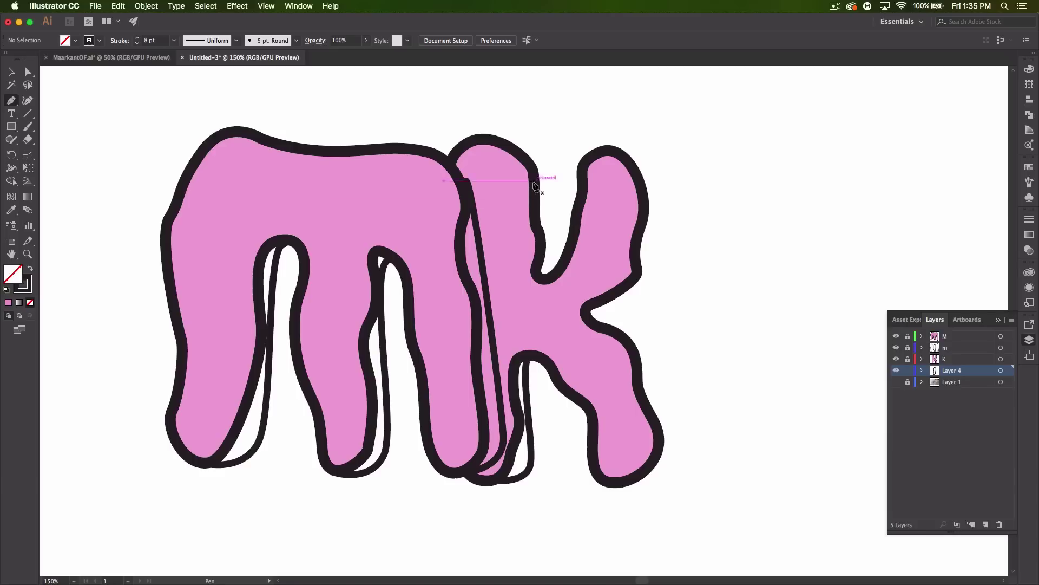
Draw an offset side shape along the inner edge of K's upper-left arm, from its top down to the notch.
click(488, 134)
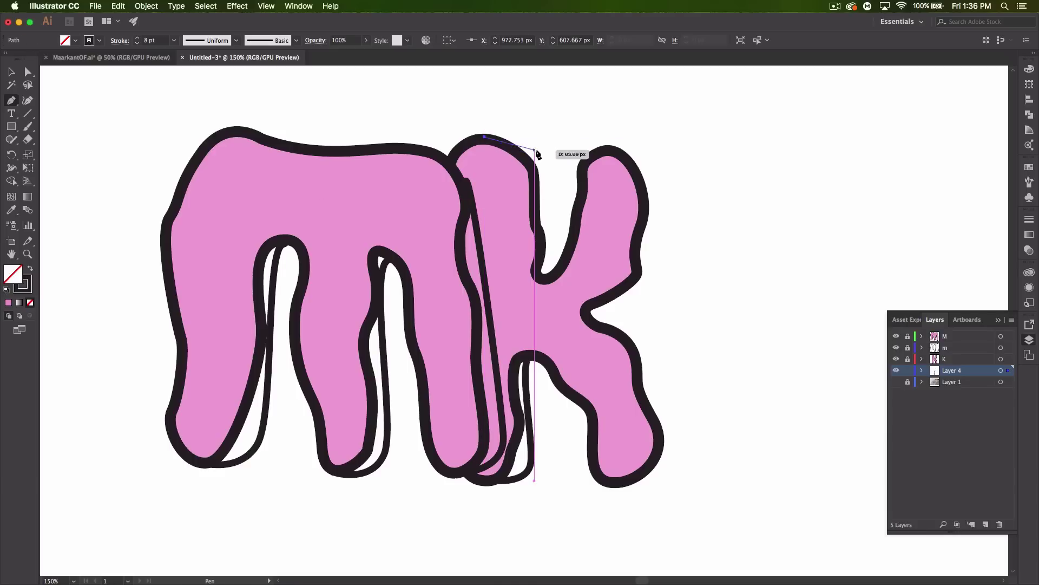
drag(534, 149, 575, 168)
drag(545, 278, 561, 287)
Draw a closed offset side shape along K's right side, from the upper-right arm's top through the notch to the lower-right foot.
drag(609, 145, 696, 197)
drag(599, 309, 643, 335)
drag(626, 483, 540, 485)
super+click(564, 341)
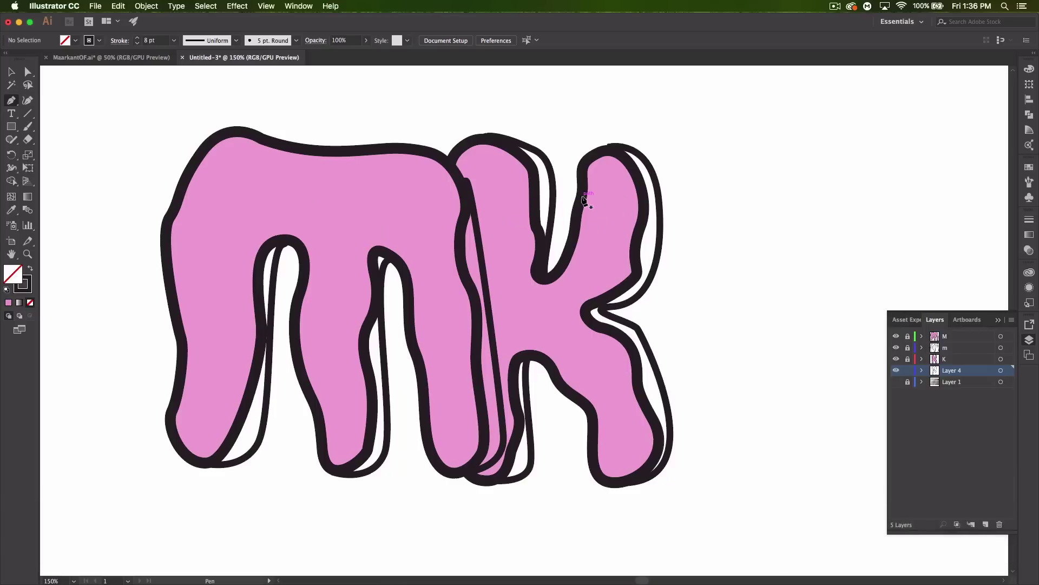
Unlock layer m, then nudge the top anchor of K's right side shape 3 px down and left, and the upper-left arm's 3 px down.
click(28, 72)
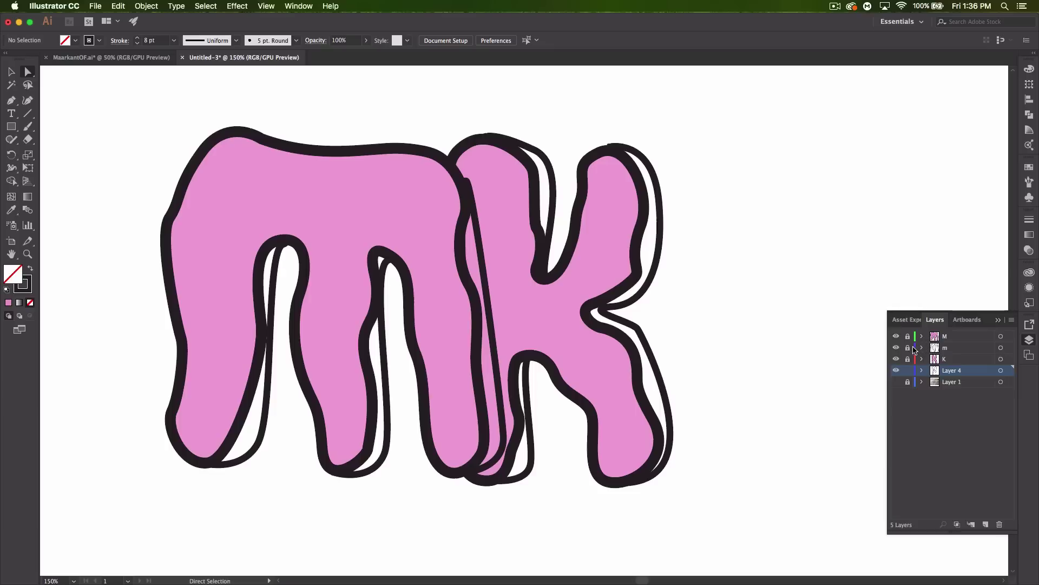
click(611, 147)
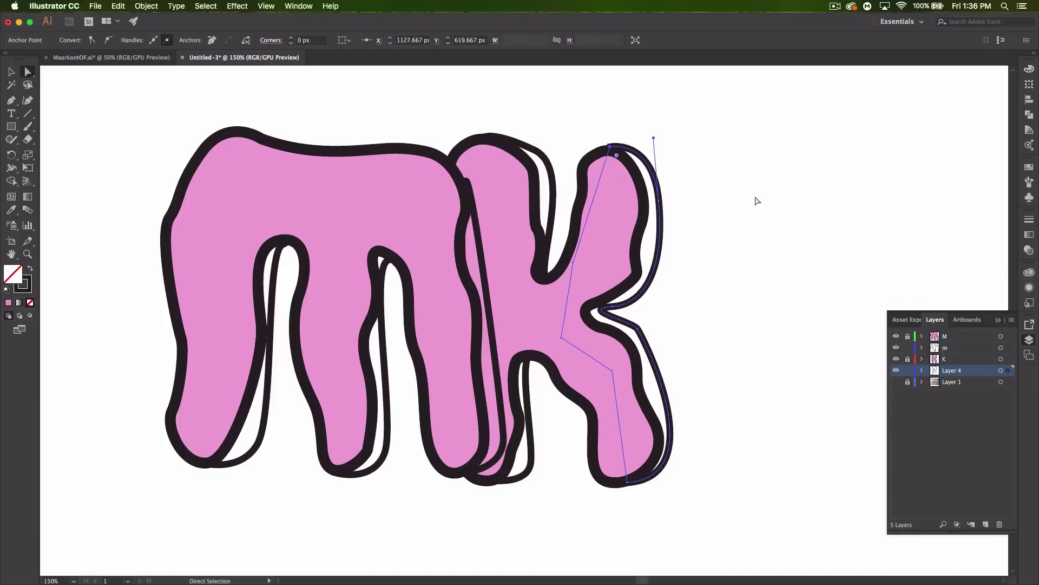
key(Down)
key(Down)
key(Left)
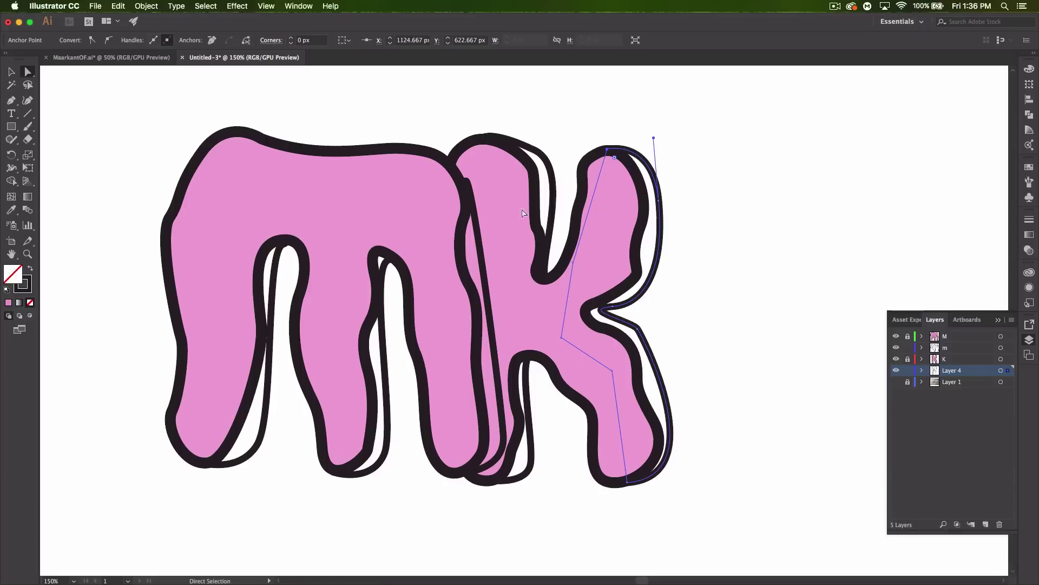
click(484, 138)
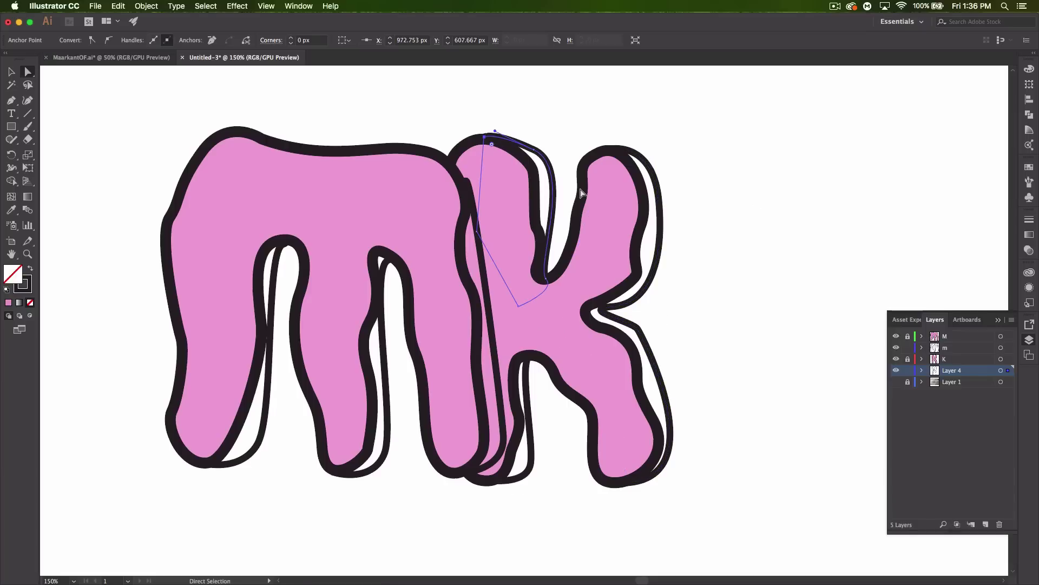
key(Down)
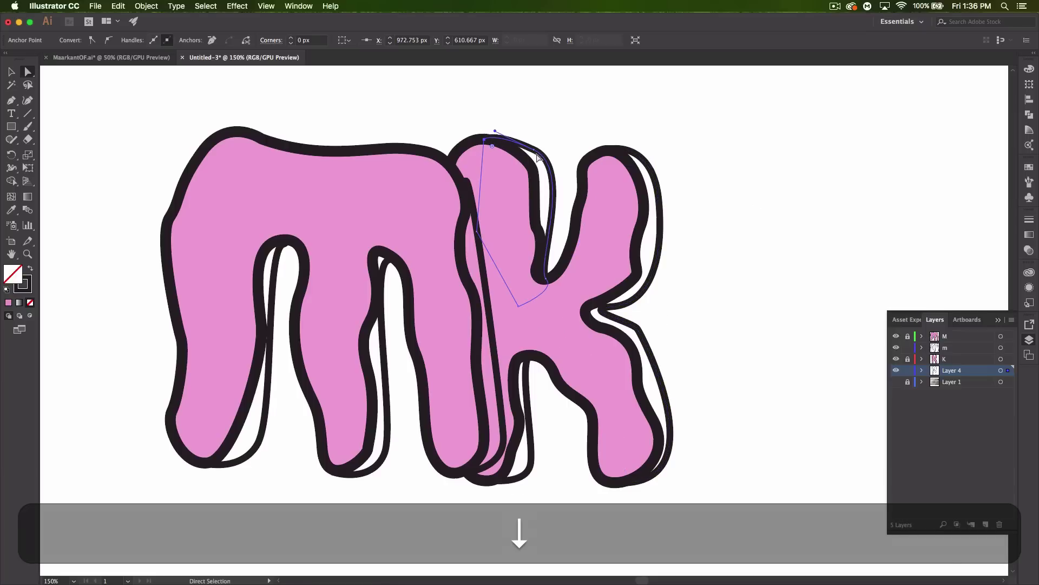
Nudge the top anchor of the side shape on M's third leg 5 px left, beneath M's outline.
click(468, 181)
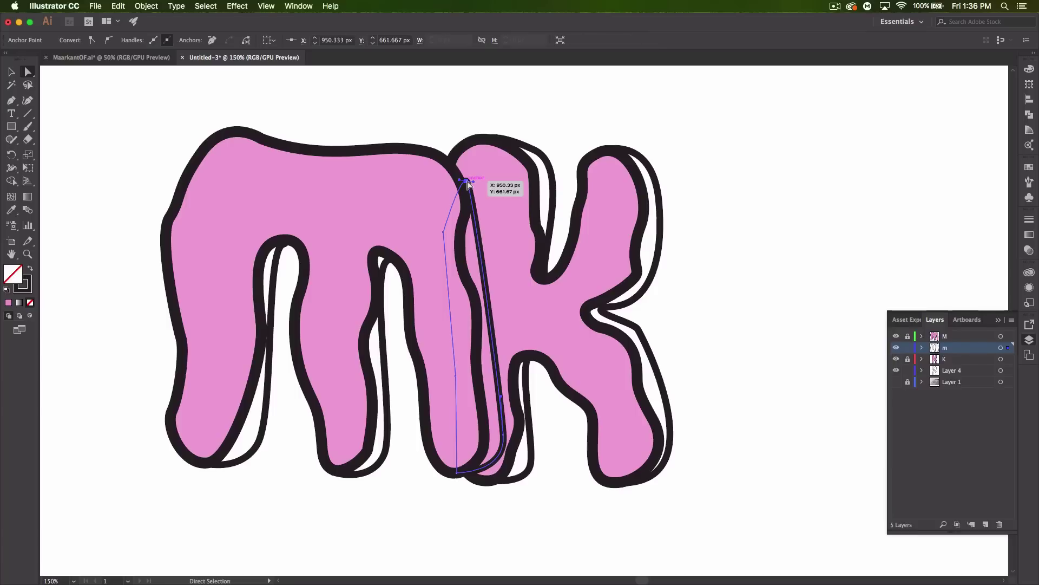
key(Left)
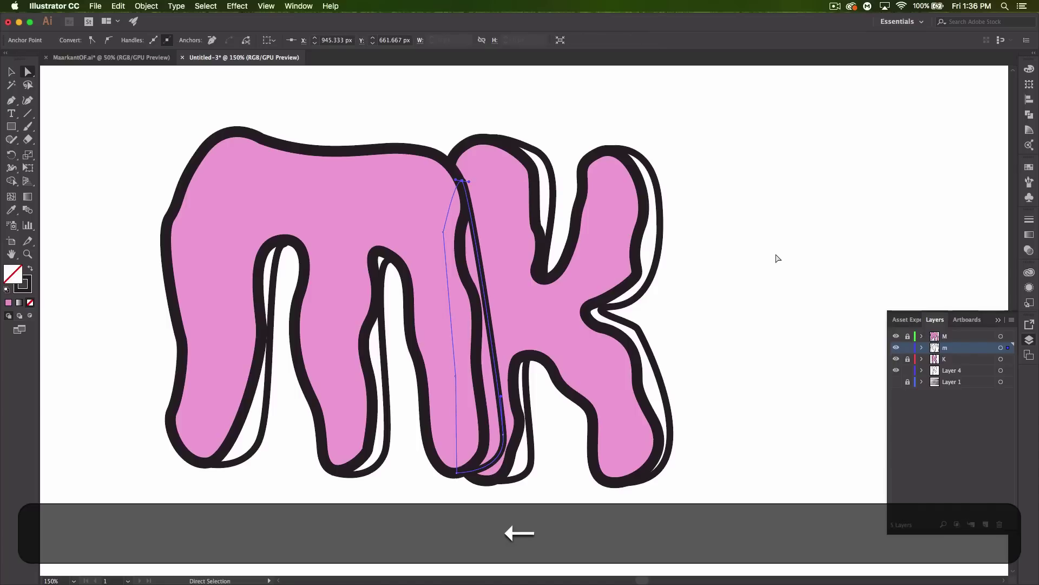
click(774, 261)
Rename Layer 4 beneath K as k.
double_click(952, 373)
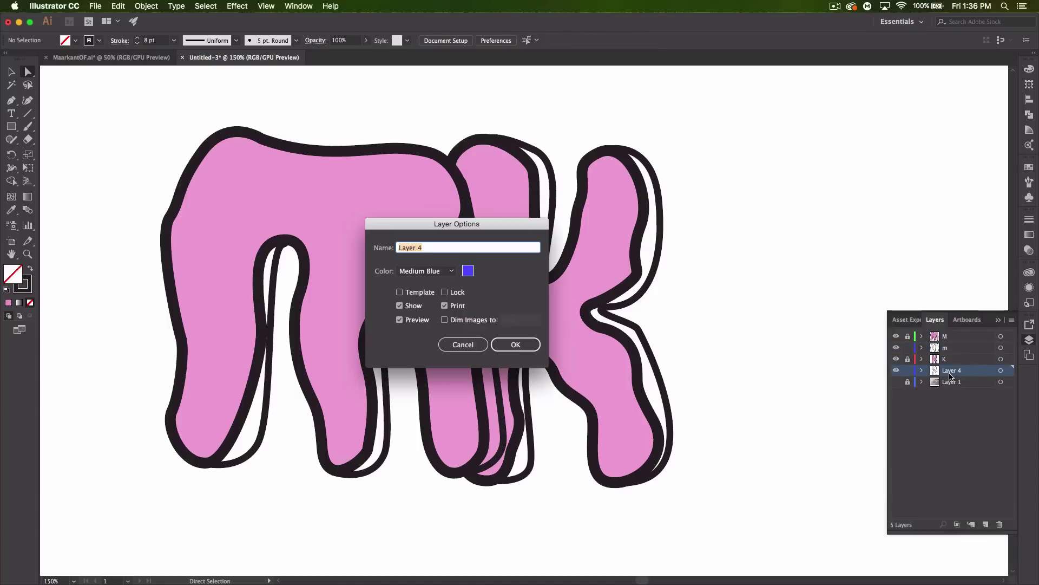
text(k)
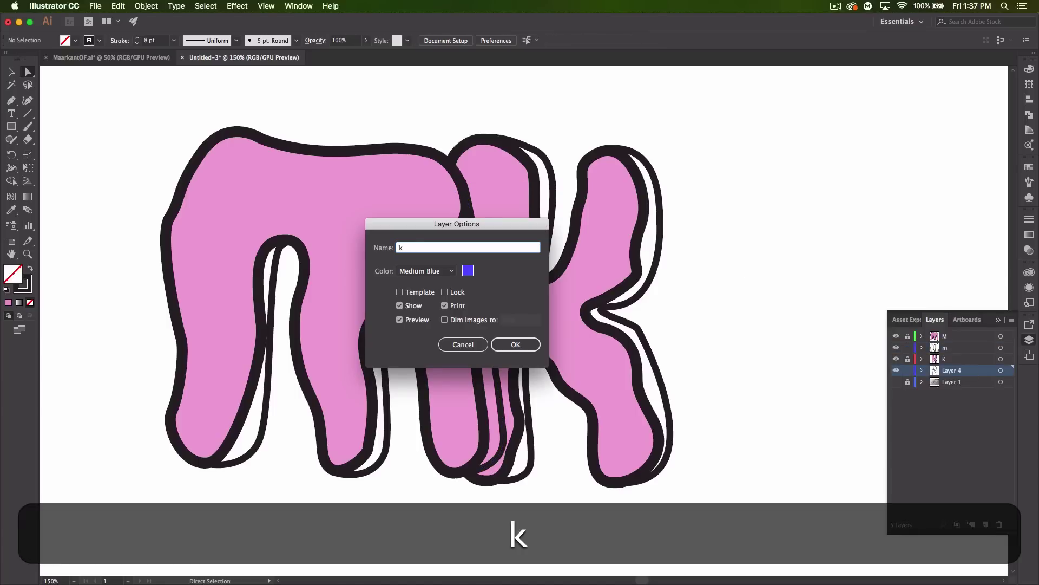
click(510, 348)
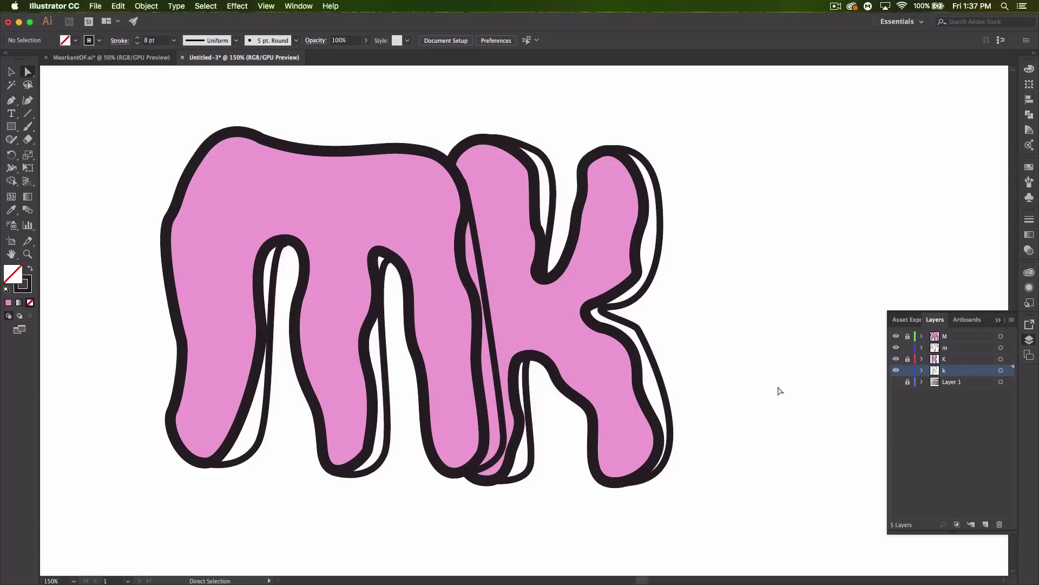
Fill the side shapes of M and K with yellow.
key(super+minus)
key(super+minus)
key(super+minus)
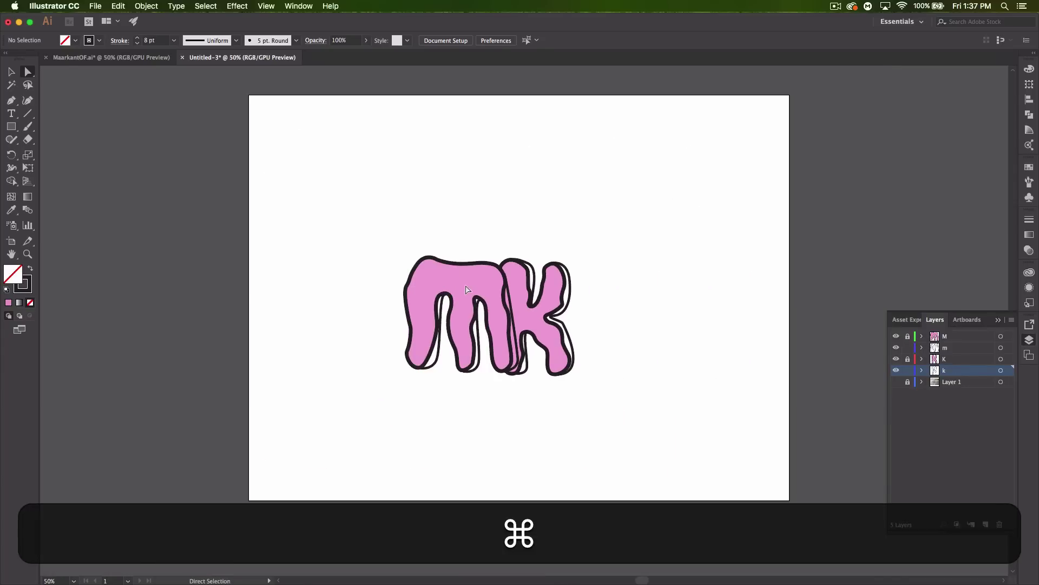
click(10, 71)
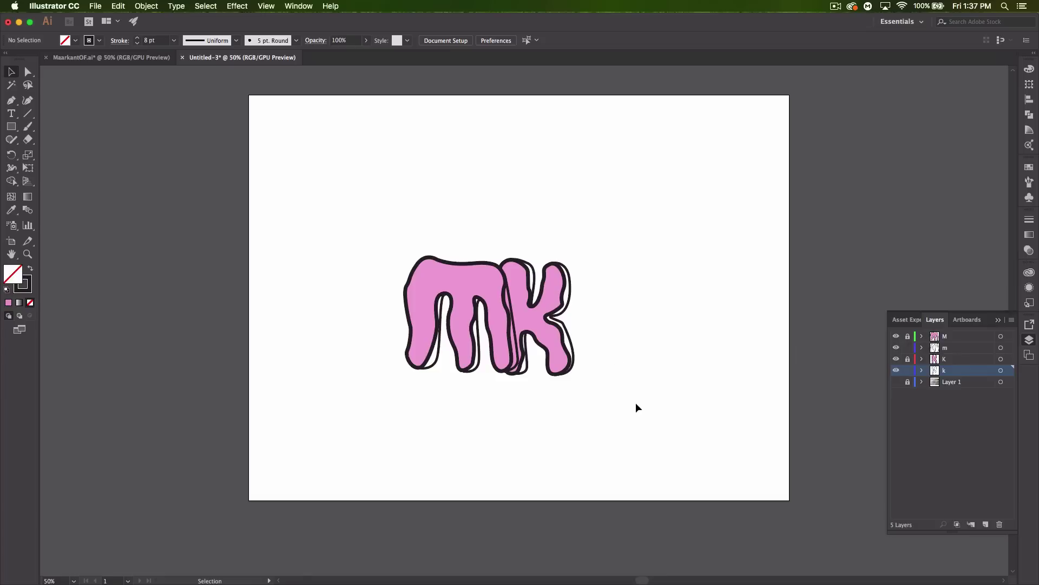
drag(618, 388, 350, 205)
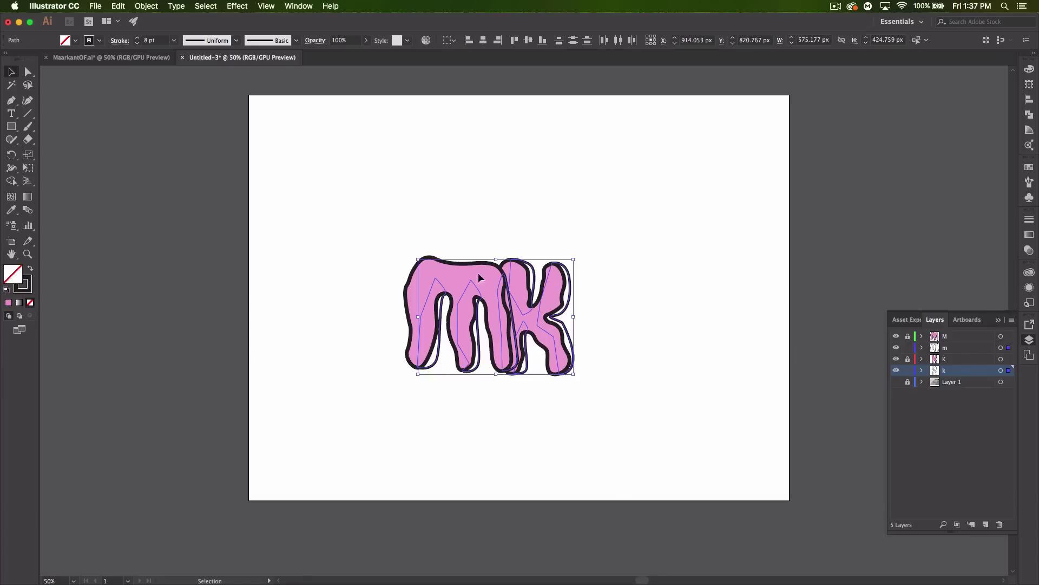
click(76, 42)
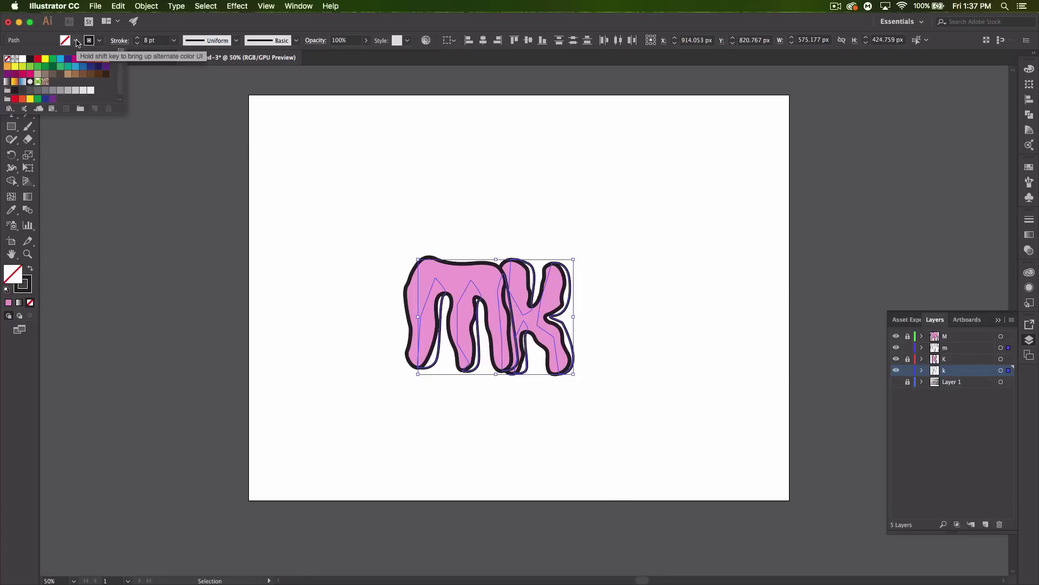
click(45, 60)
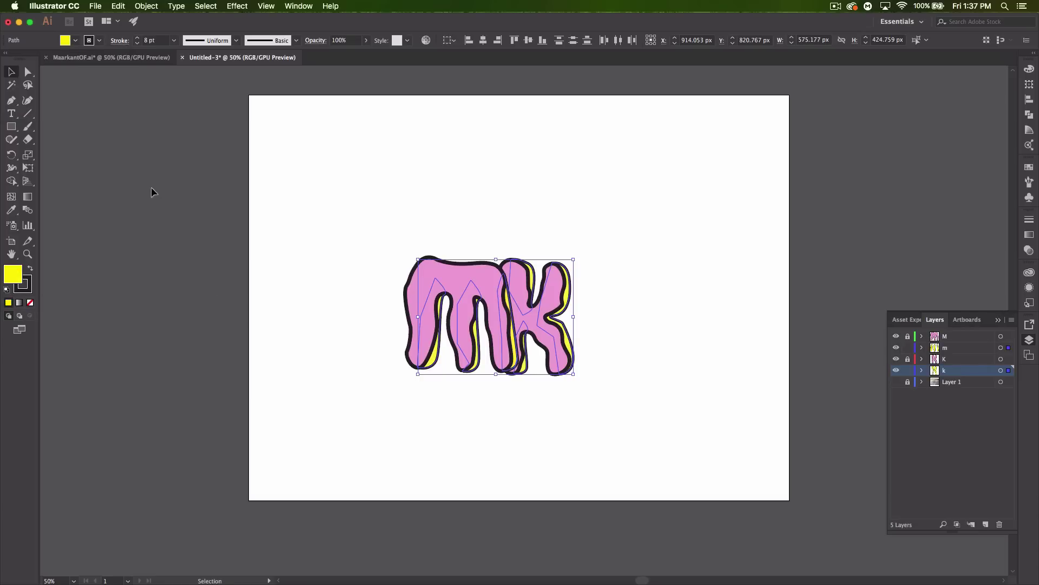
click(75, 42)
click(542, 439)
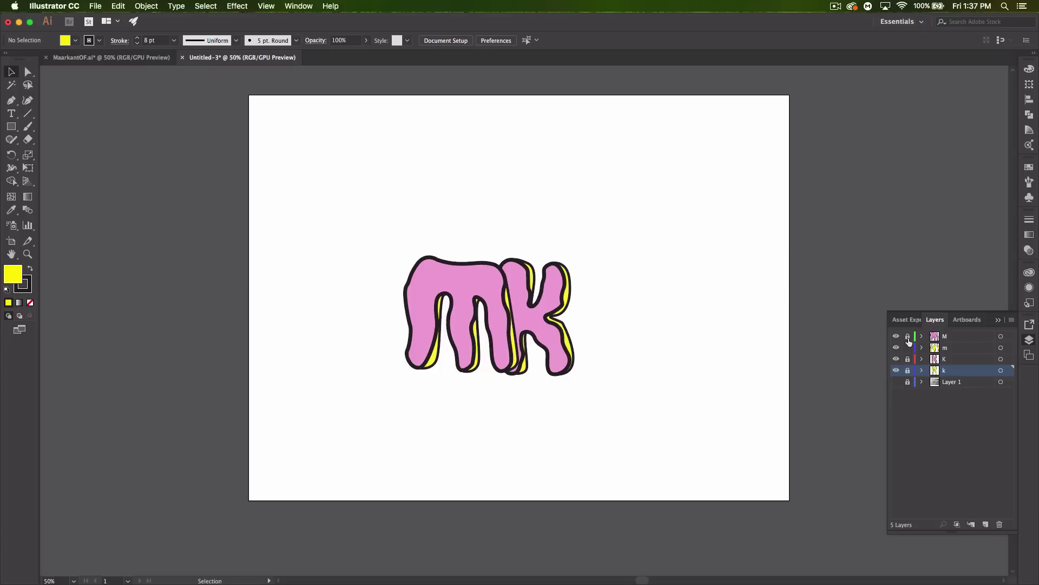
Move M together with its yellow side shape 15 px left and slightly down.
drag(510, 400, 376, 236)
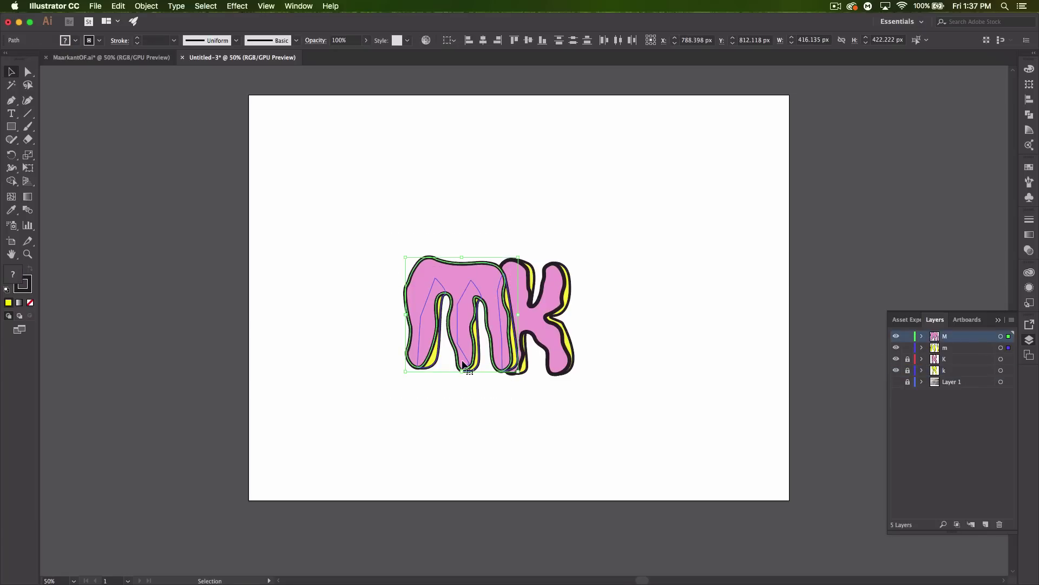
key(Left)
key(Left)
key(Left)
key(Left)
key(Left)
key(Left)
key(Left)
key(Left)
key(Left)
key(Left)
key(Left)
key(Left)
key(Left)
key(Down)
key(Down)
key(Down)
key(Down)
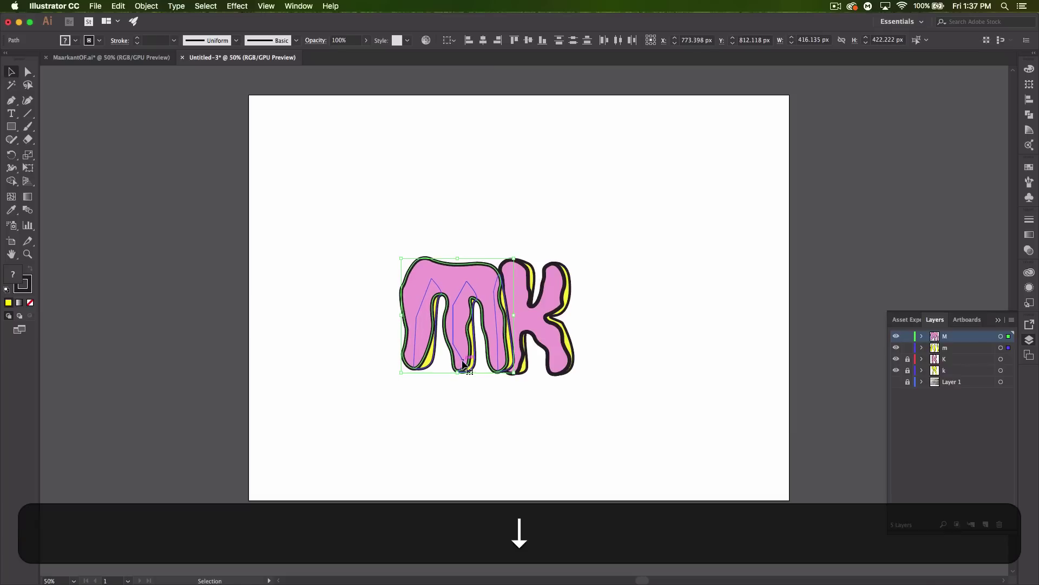
click(798, 353)
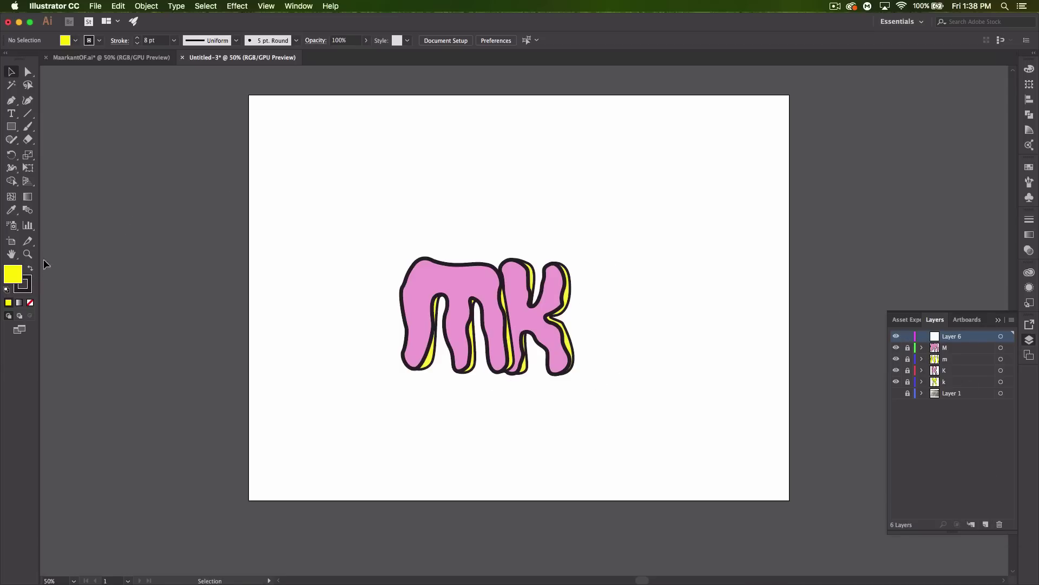
Draw a short curved unfilled sprinkle stroke about 15 by 21 px with the Pen tool on M's upper-left part, on Layer 6.
click(31, 303)
click(11, 101)
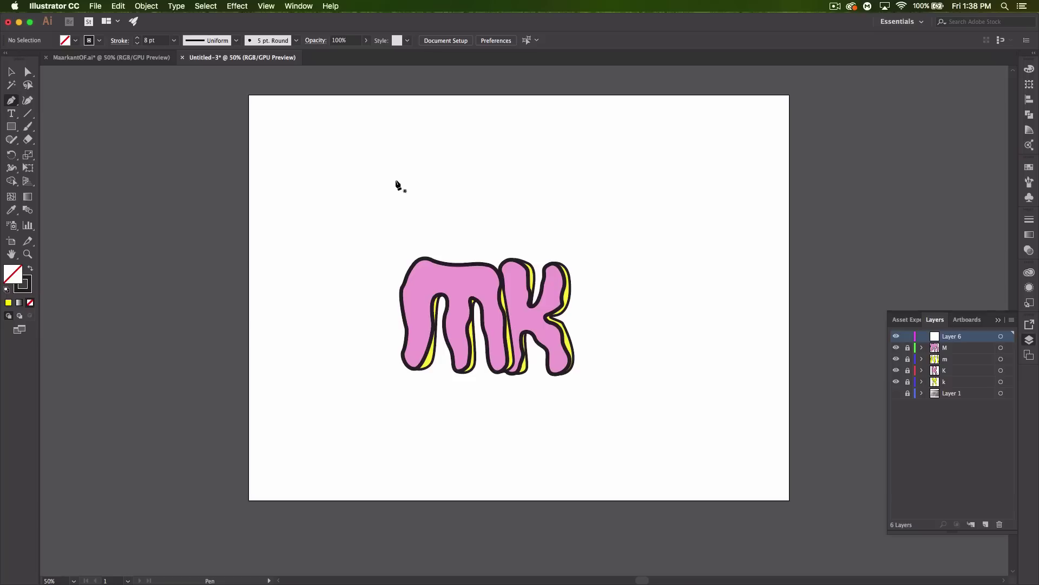
key(super+equal)
key(super+equal)
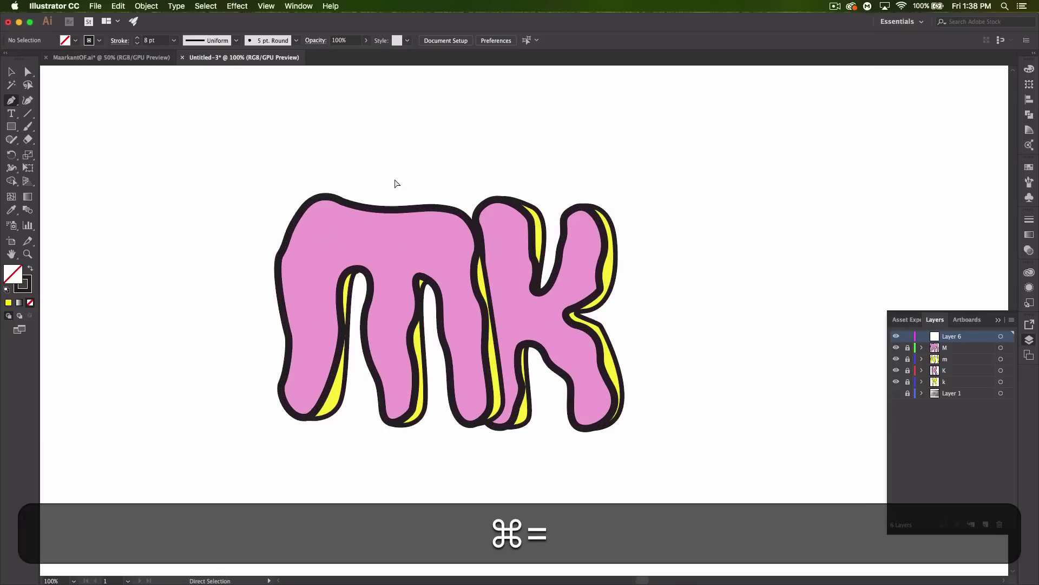
drag(323, 227, 333, 239)
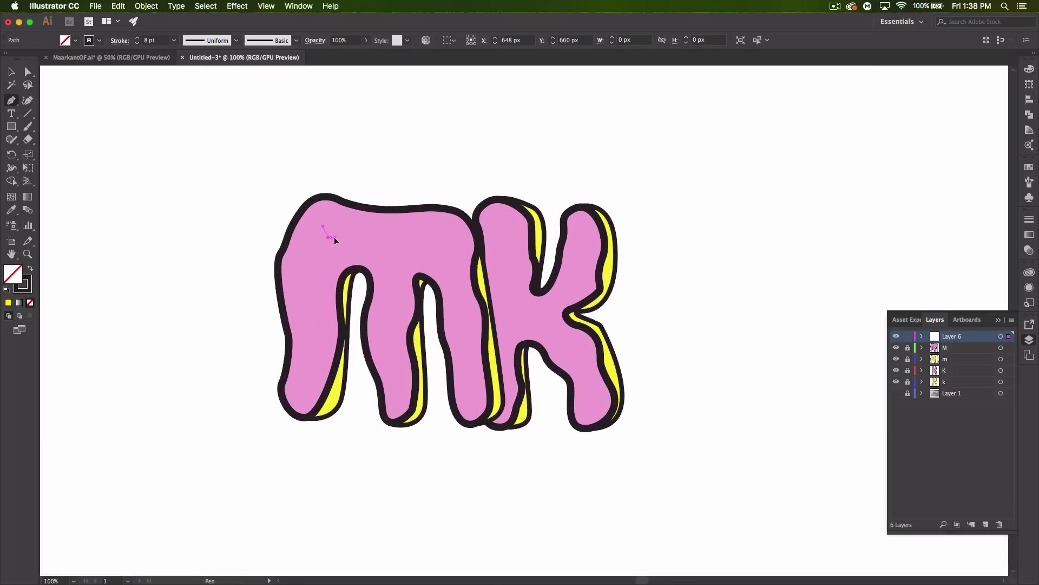
click(337, 238)
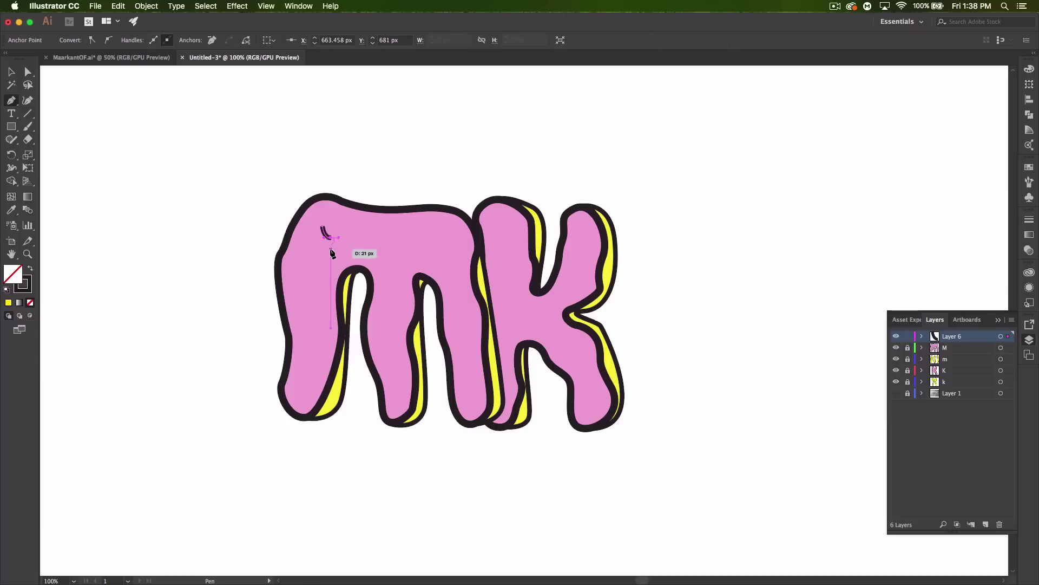
Apply the 5 pt. Round brush to the short sprinkle stroke on M.
click(11, 71)
click(184, 186)
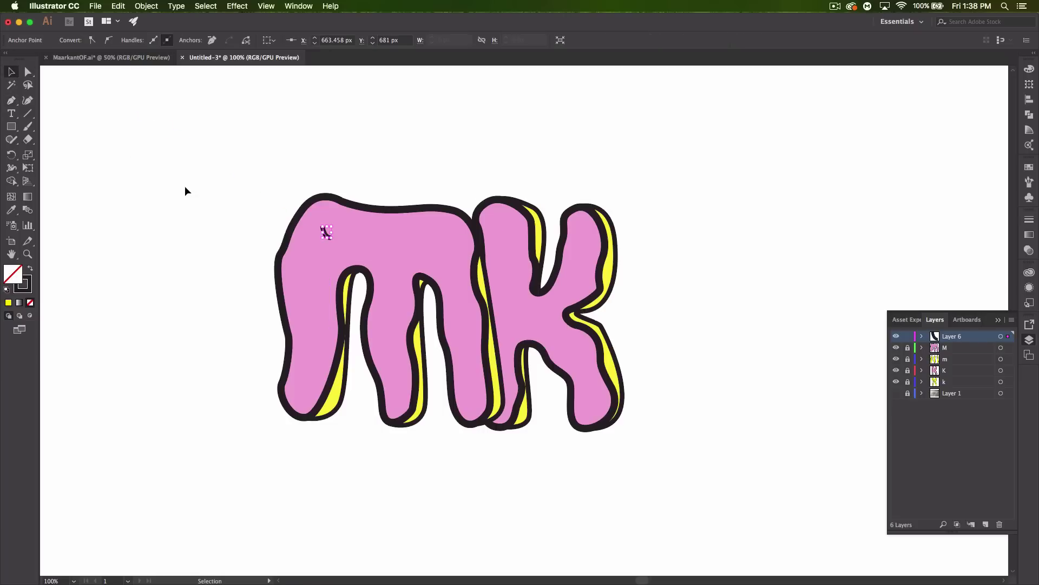
click(326, 238)
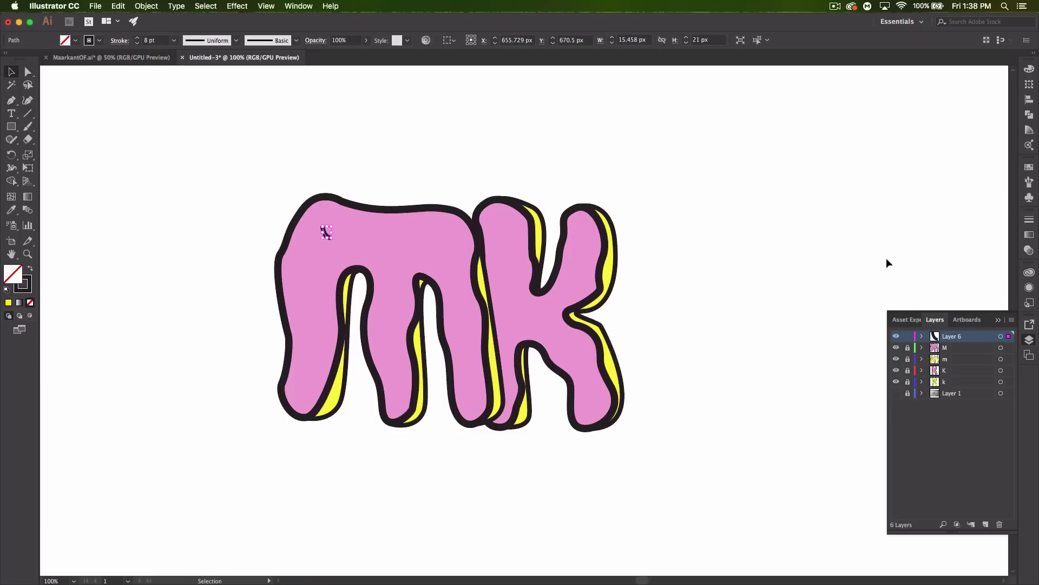
click(997, 322)
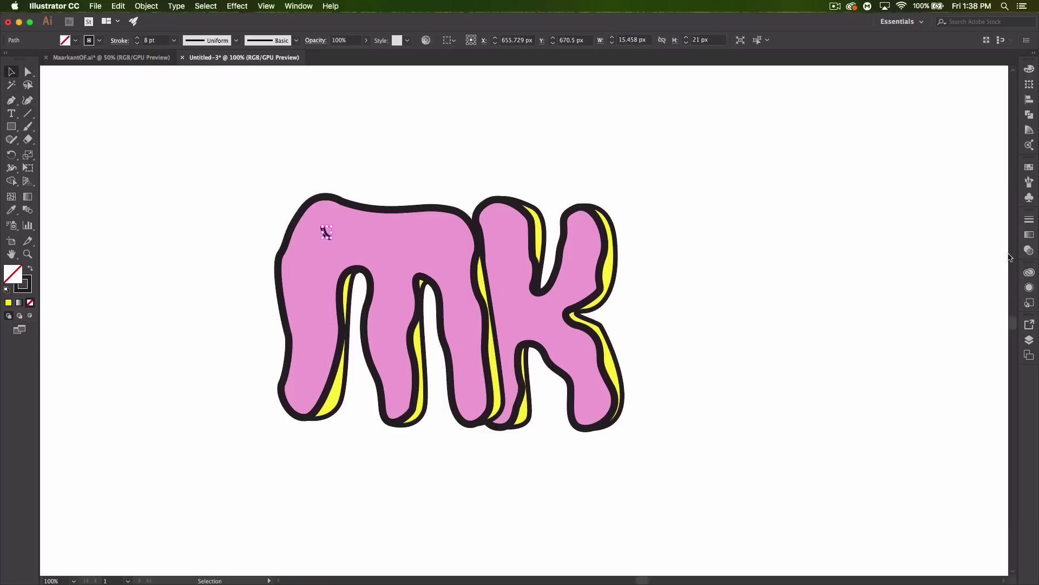
click(1029, 219)
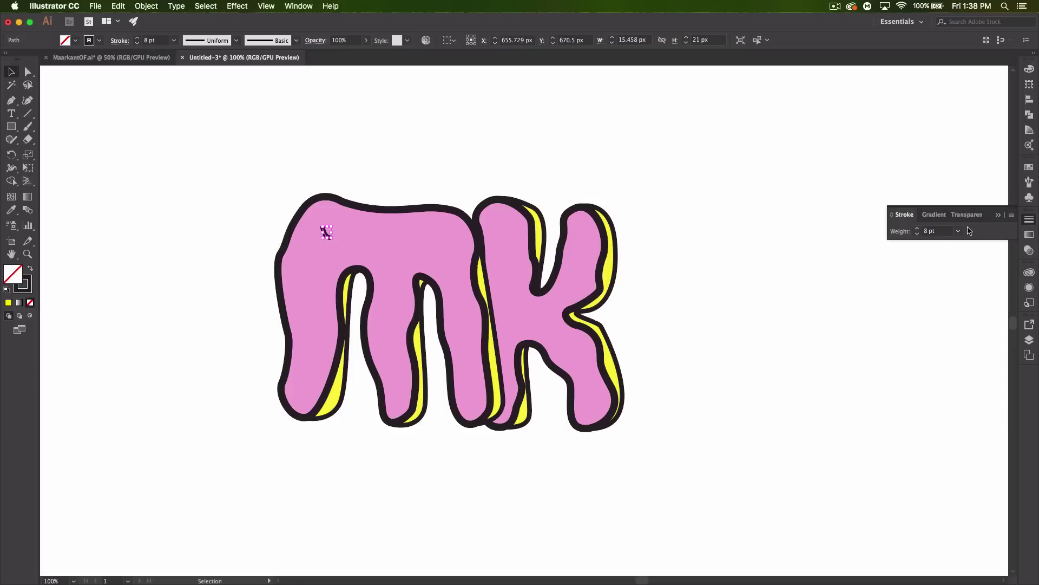
click(999, 216)
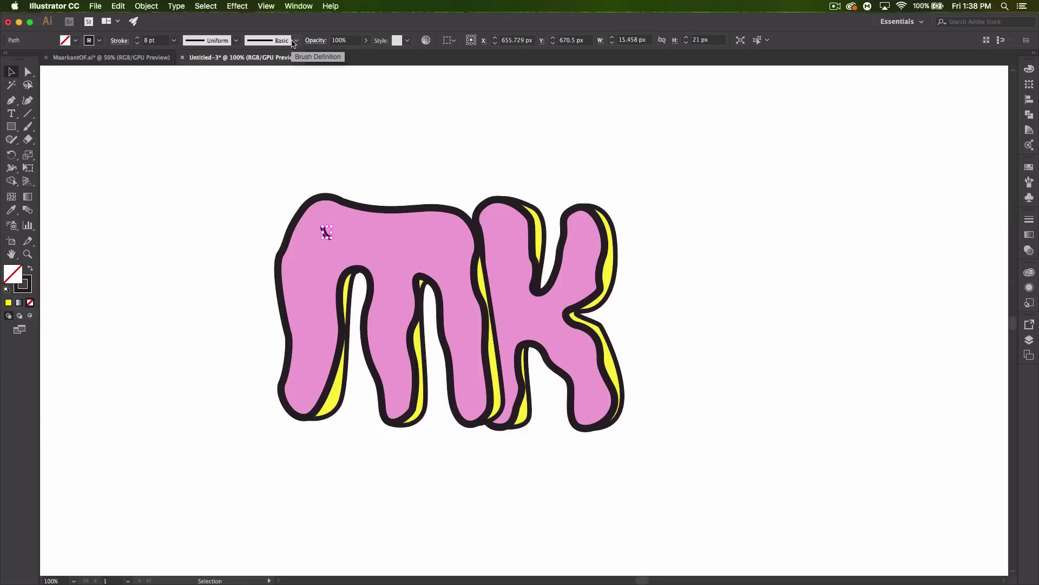
click(272, 45)
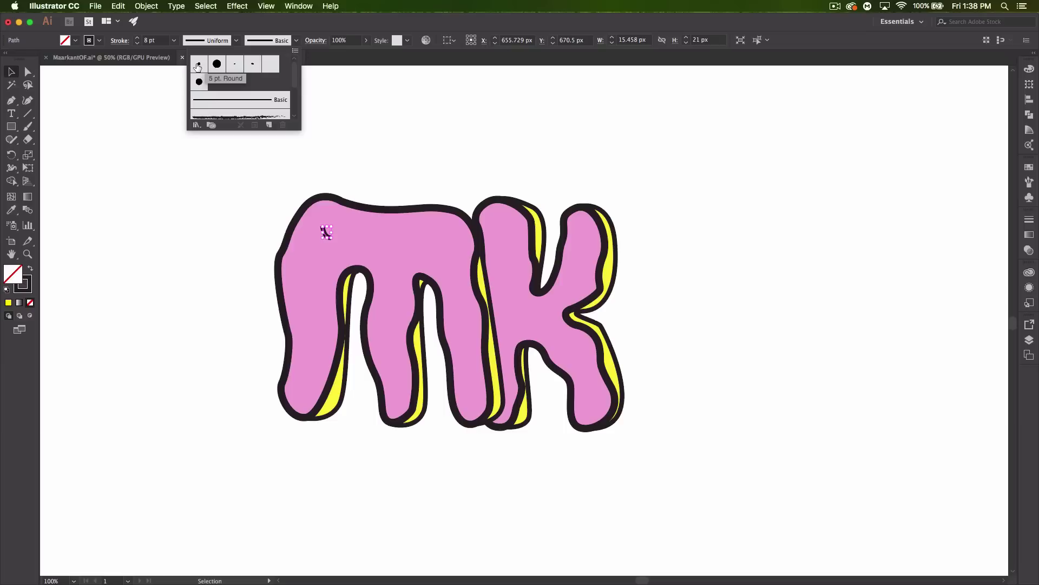
click(198, 65)
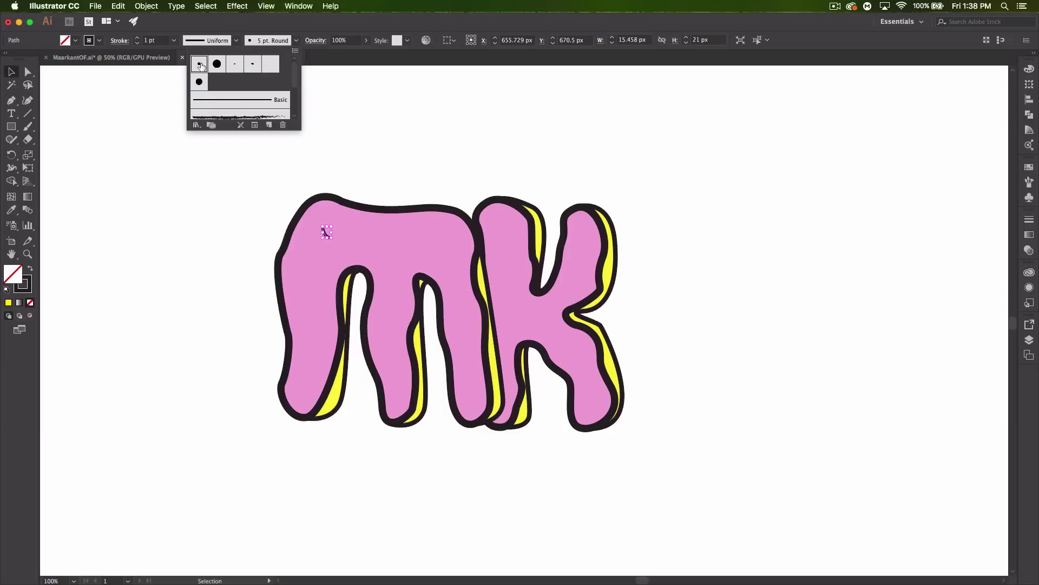
click(206, 214)
click(207, 214)
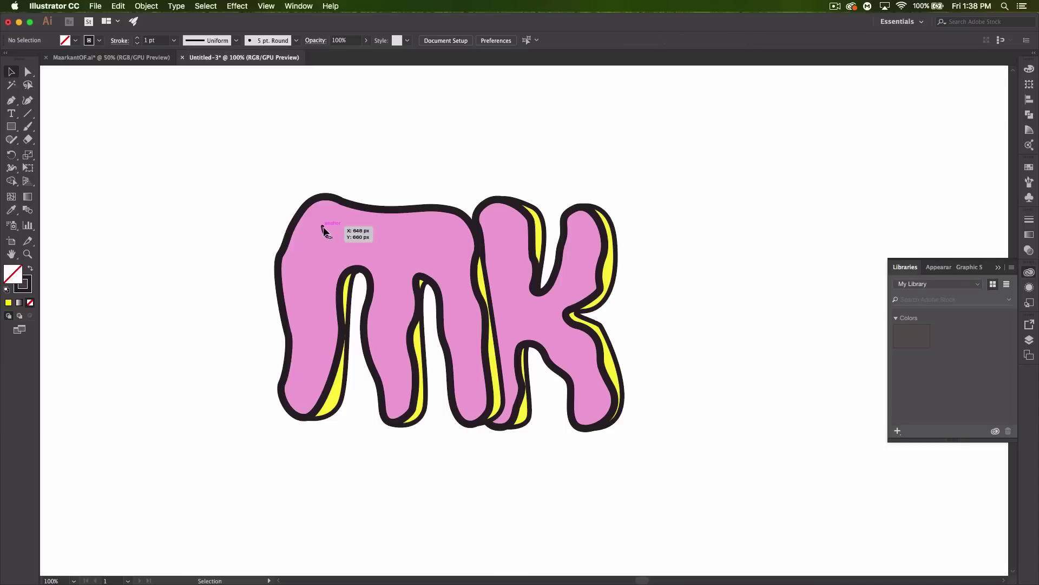
Set the sprinkle's stroke weight to 2 pt.
click(329, 238)
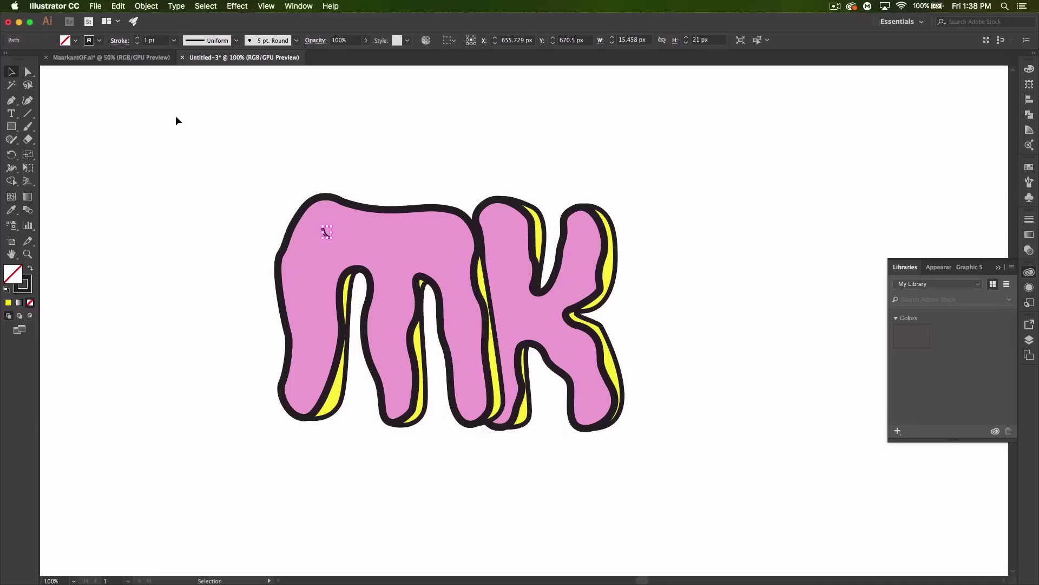
click(139, 38)
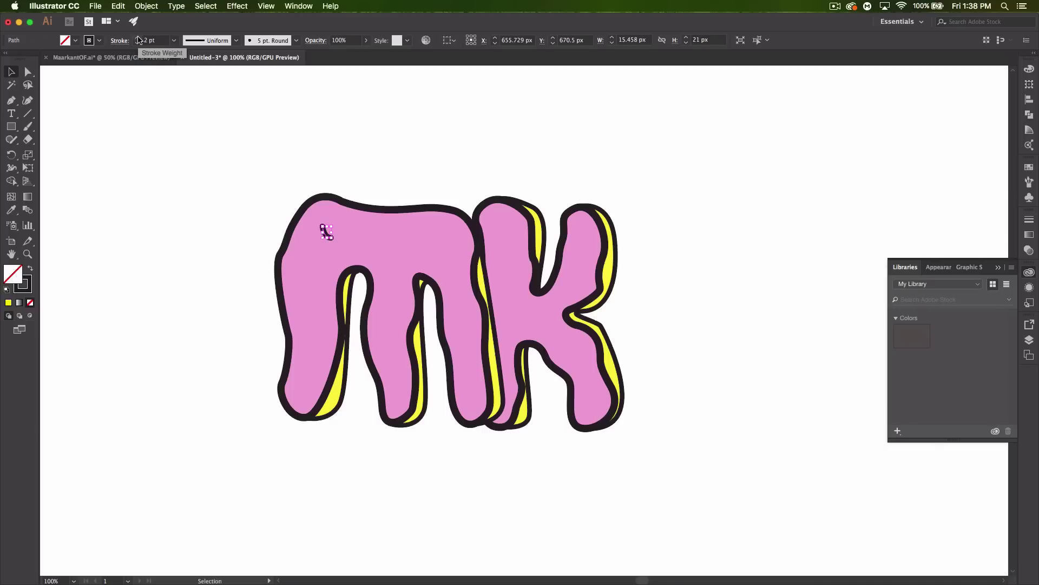
click(138, 38)
click(181, 142)
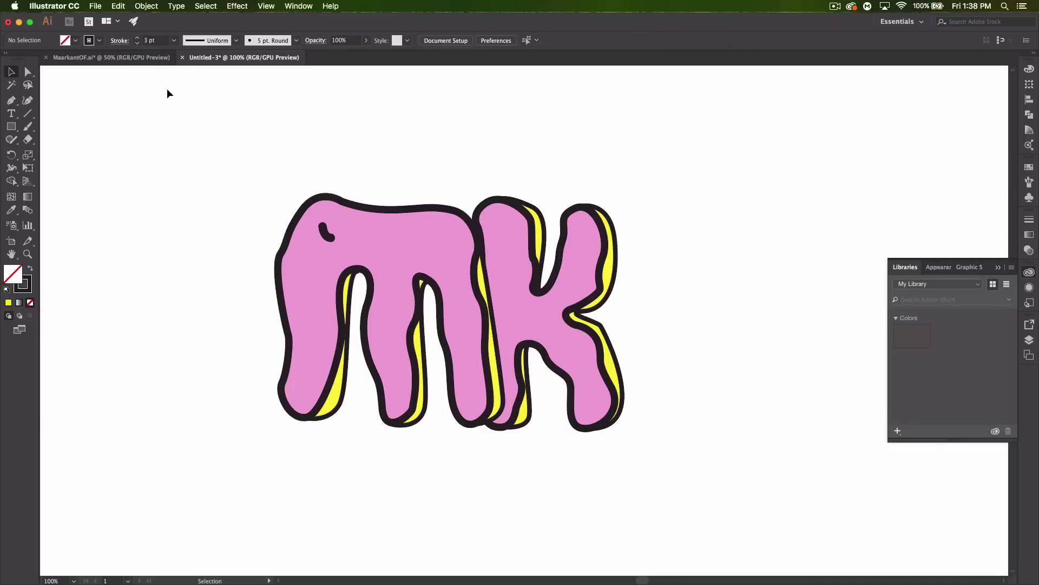
click(328, 231)
click(137, 43)
click(214, 178)
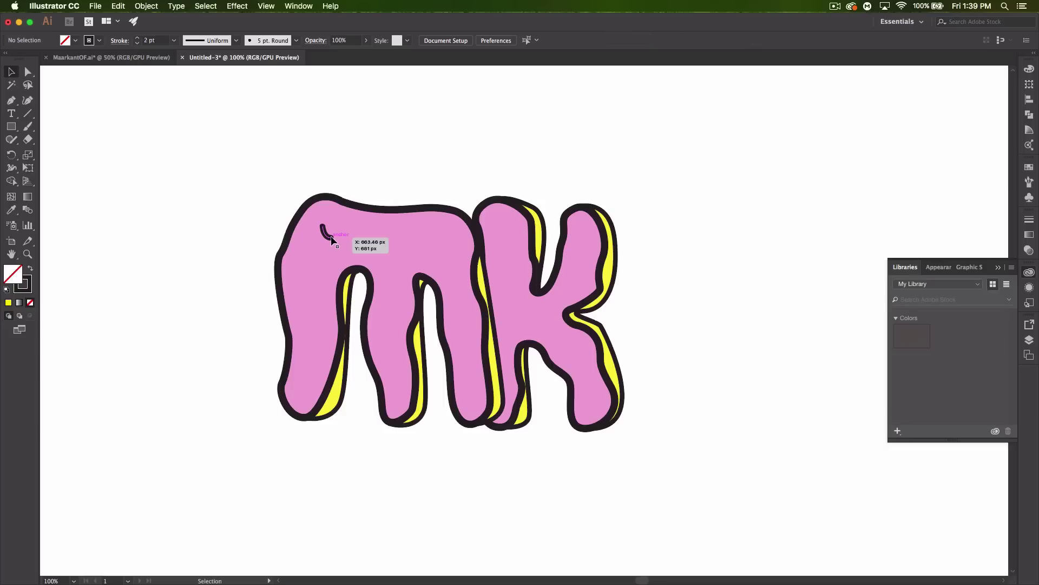
Change the sprinkle's stroke color to CMYK Cyan.
click(331, 238)
click(99, 42)
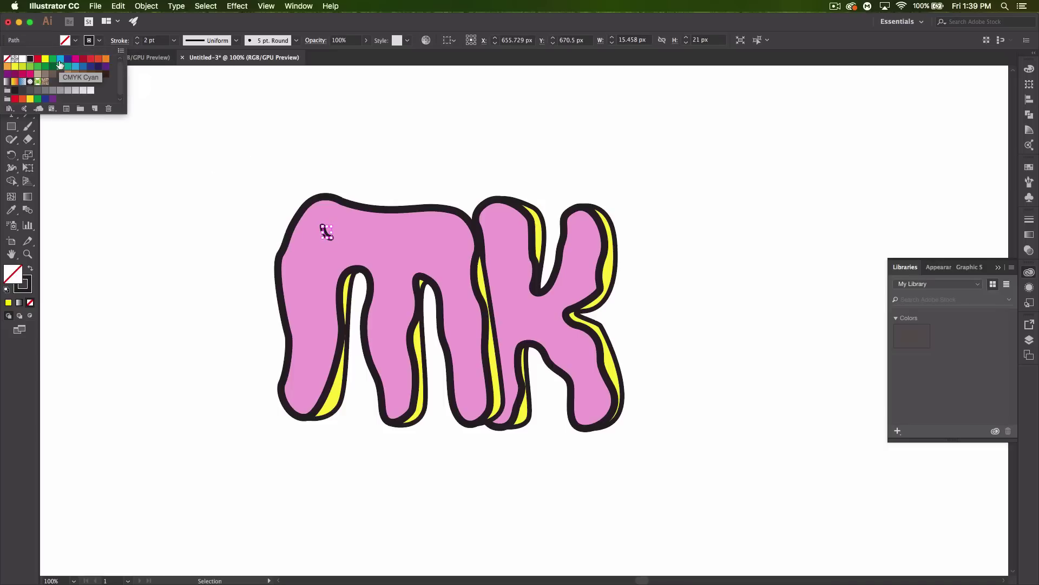
click(59, 64)
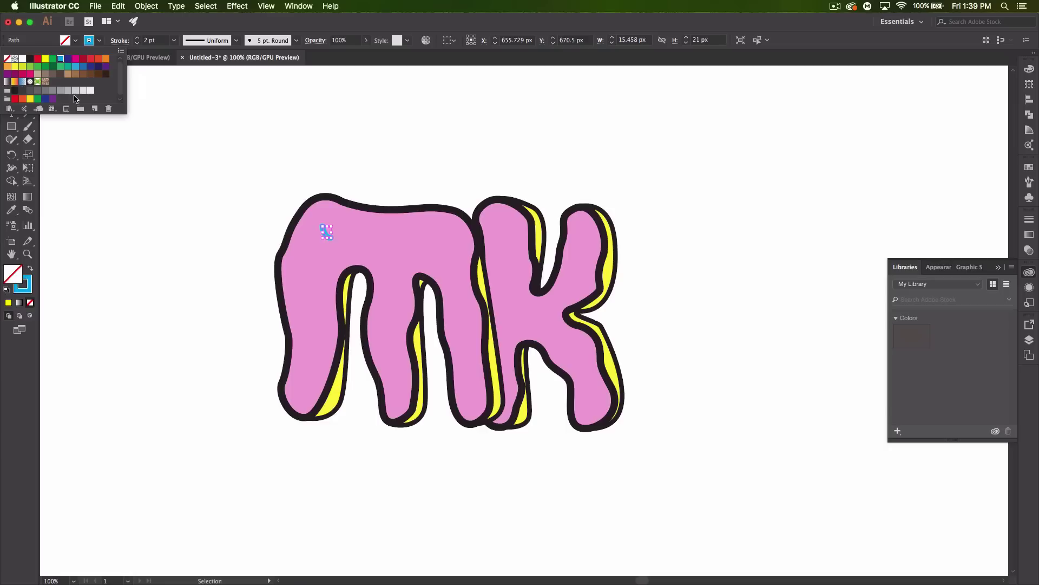
click(155, 224)
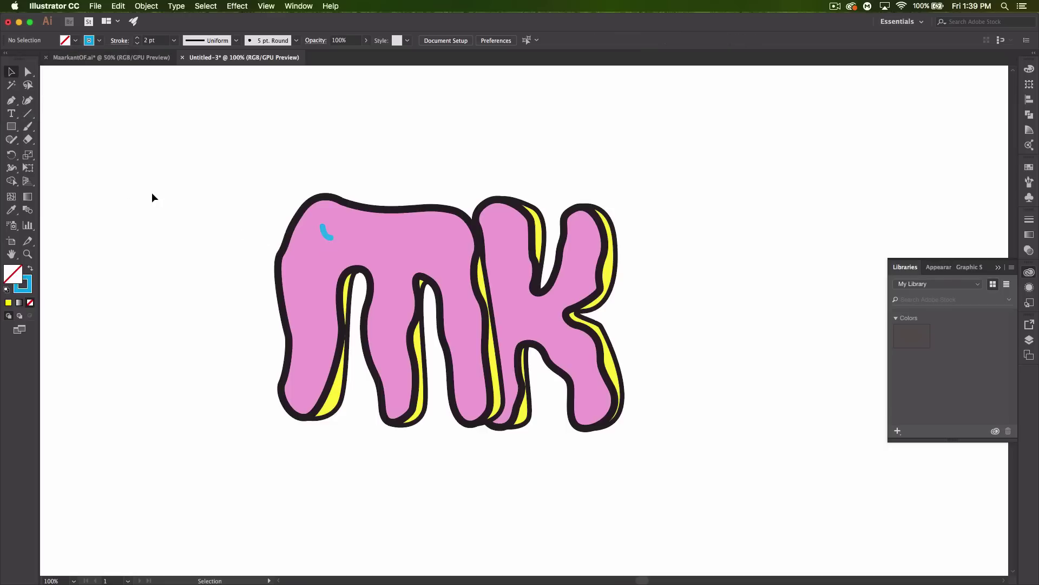
Place copies of the cyan sprinkle on M's middle leg and K's lower-right leg, rotating each to a different angle.
click(329, 233)
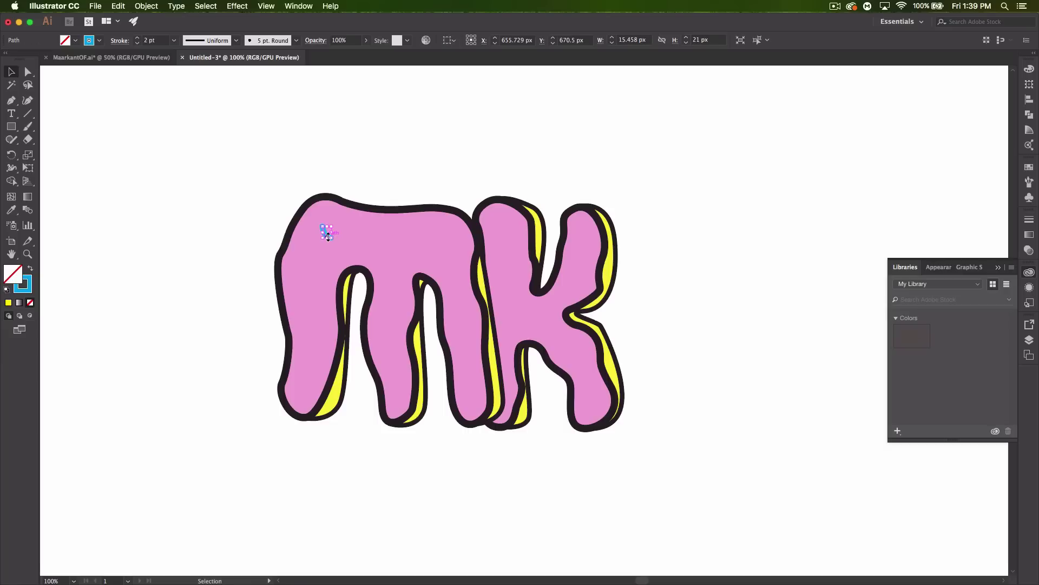
mouse_move(328, 236)
mouse_down()
mouse_move(359, 262)
mouse_move(403, 264)
mouse_move(393, 342)
mouse_move(392, 331)
mouse_up()
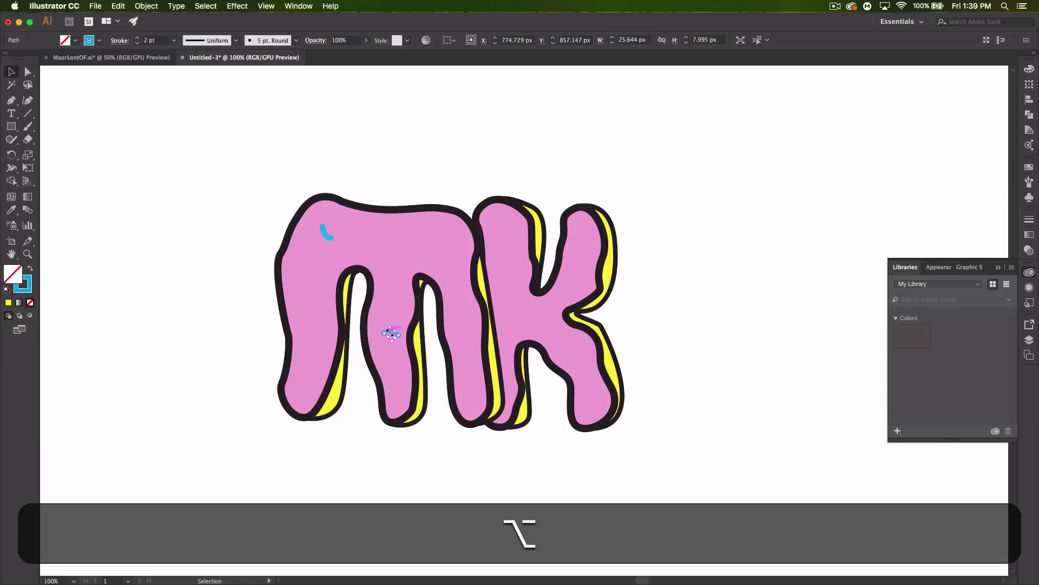
alt+click(325, 233)
mouse_move(327, 234)
mouse_down()
mouse_move(416, 241)
mouse_move(492, 320)
mouse_move(480, 371)
mouse_move(452, 243)
mouse_move(468, 291)
mouse_move(578, 372)
mouse_move(581, 360)
mouse_up()
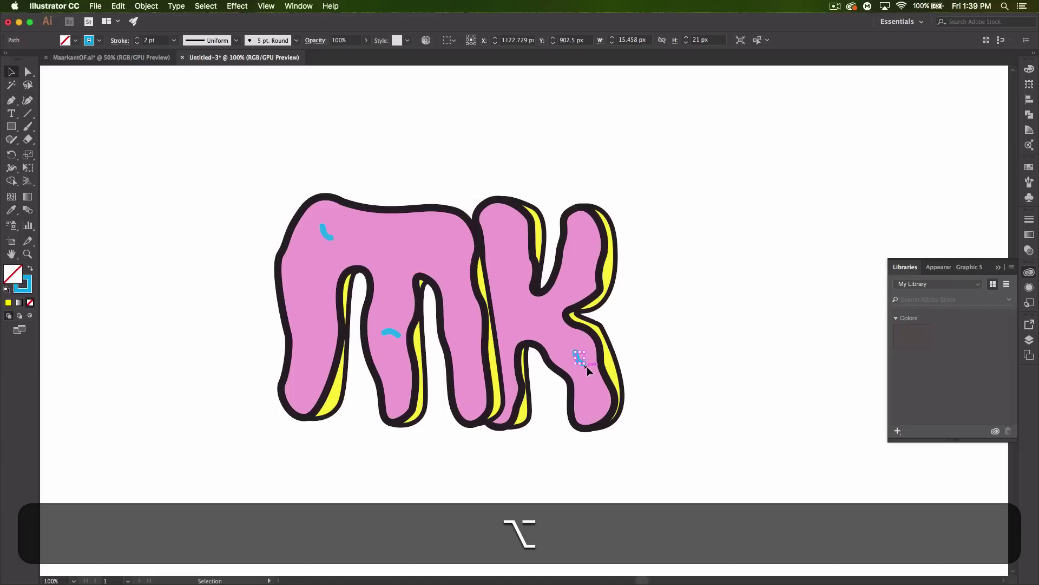
drag(589, 347, 580, 357)
Place a rotated copy of M's upper-left cyan sprinkle on K's upper-left arm.
alt+click(325, 234)
drag(325, 235, 327, 233)
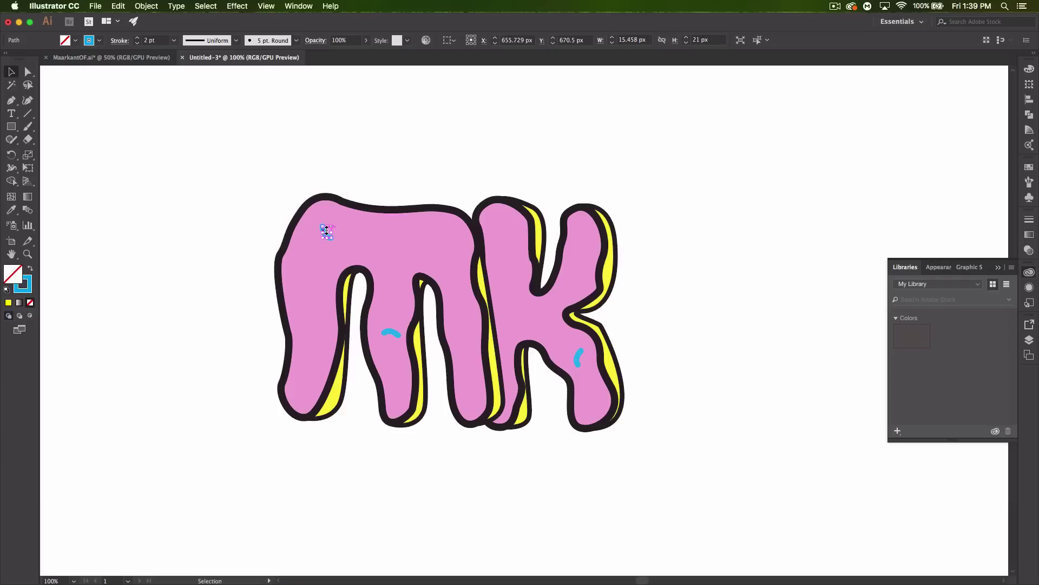
key(super+equal)
key(super+space)
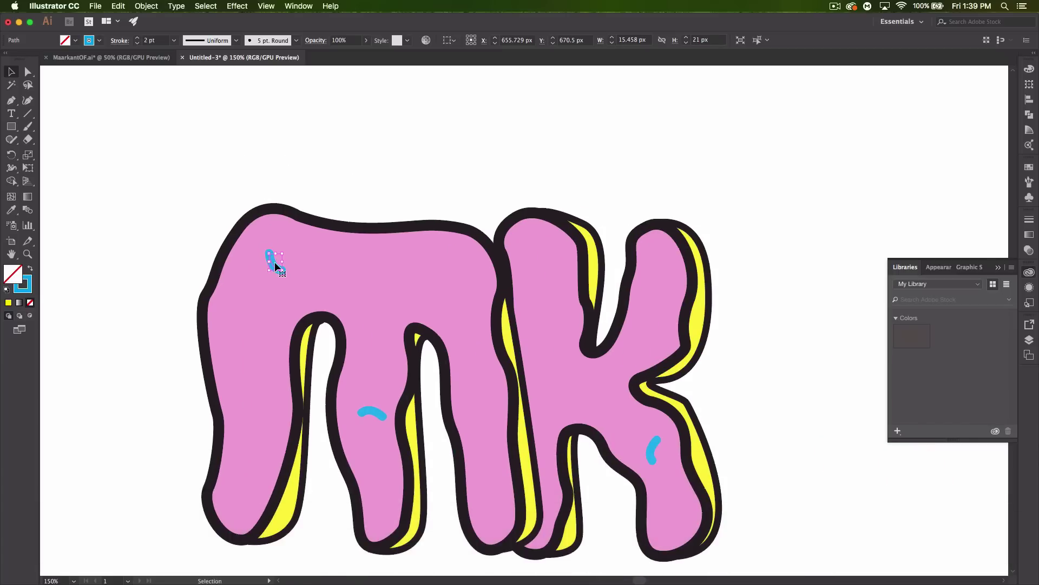
mouse_move(275, 266)
mouse_down()
mouse_move(561, 275)
mouse_move(568, 293)
mouse_move(594, 170)
mouse_up()
click(594, 169)
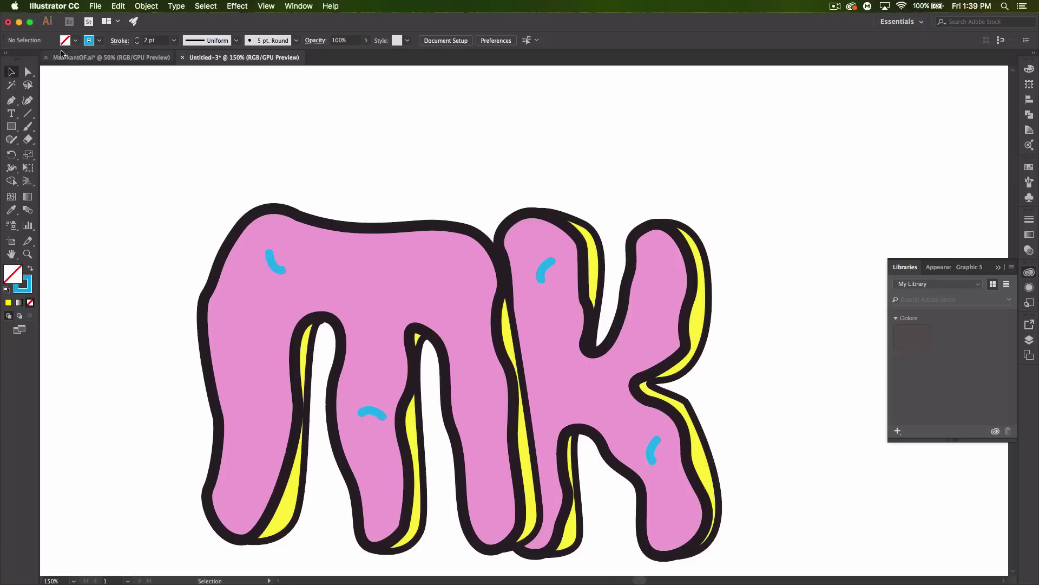
Place a single Pen tool anchor point on the blank canvas above the M and select it.
click(11, 101)
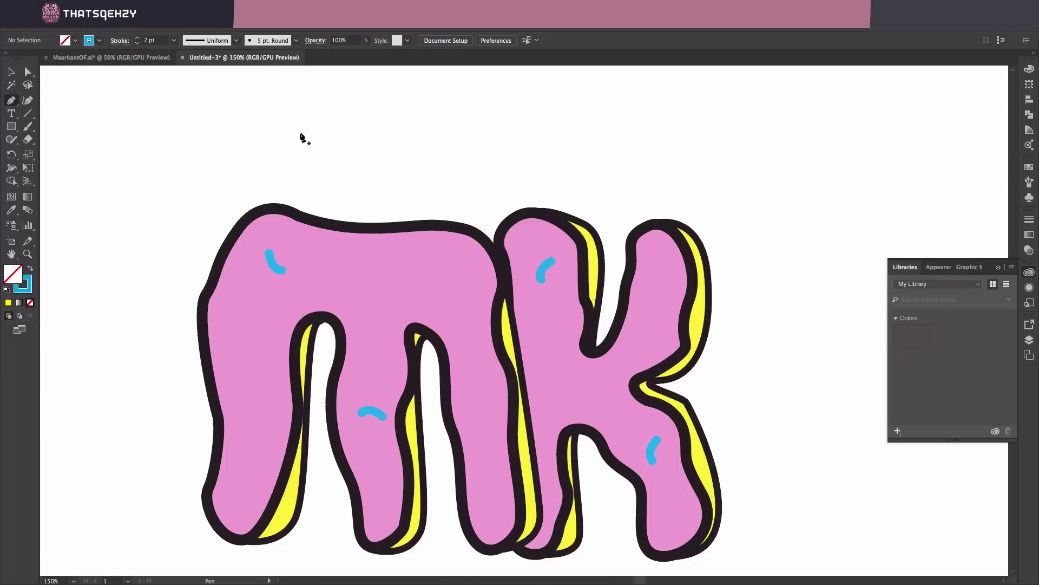
click(307, 138)
click(11, 71)
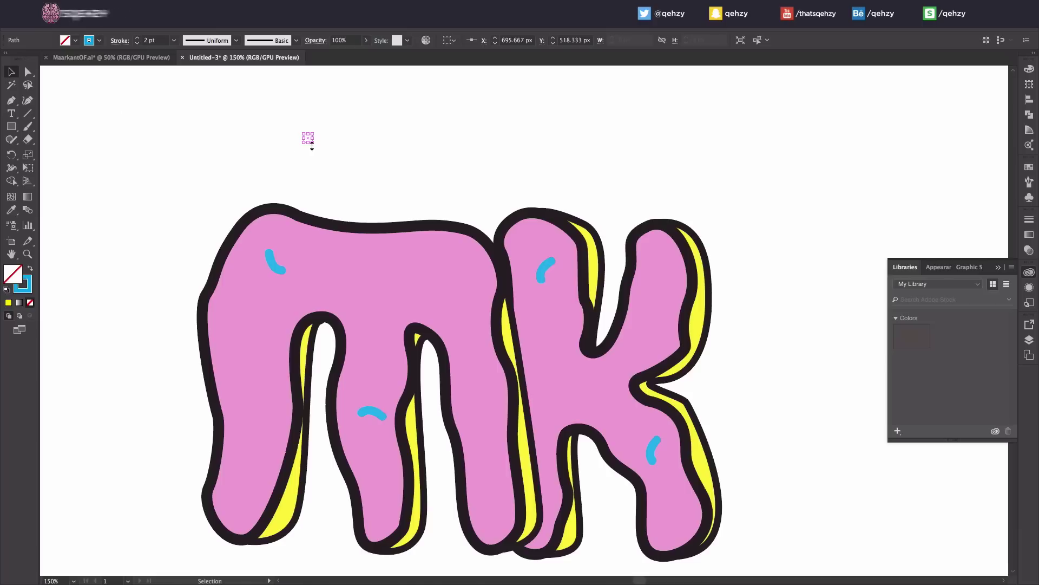
drag(355, 155, 295, 133)
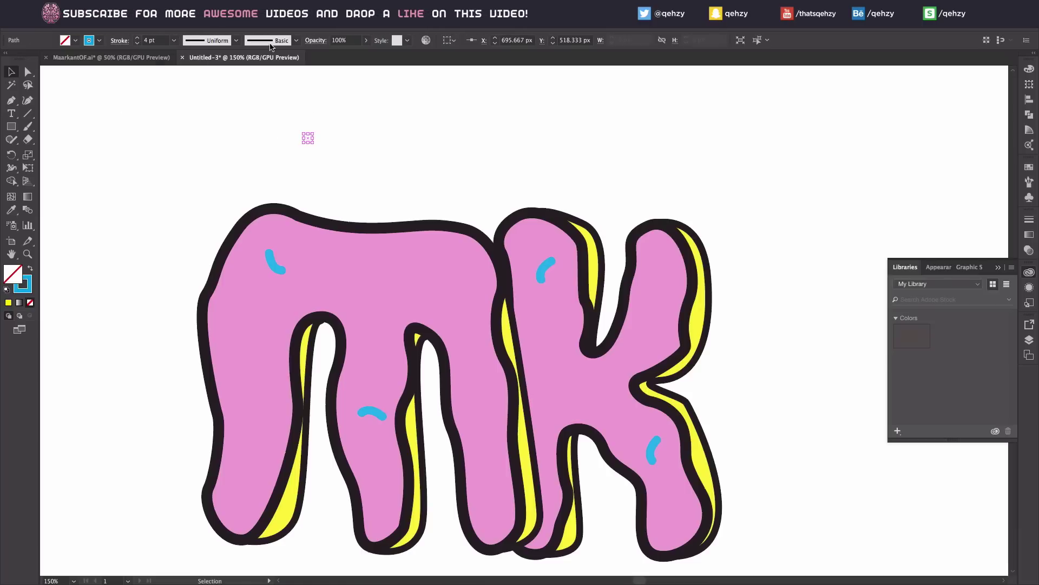
Turn the anchor point into a dot sprinkle with the 5 pt. Round brush and a 3 pt stroke.
click(296, 41)
click(202, 63)
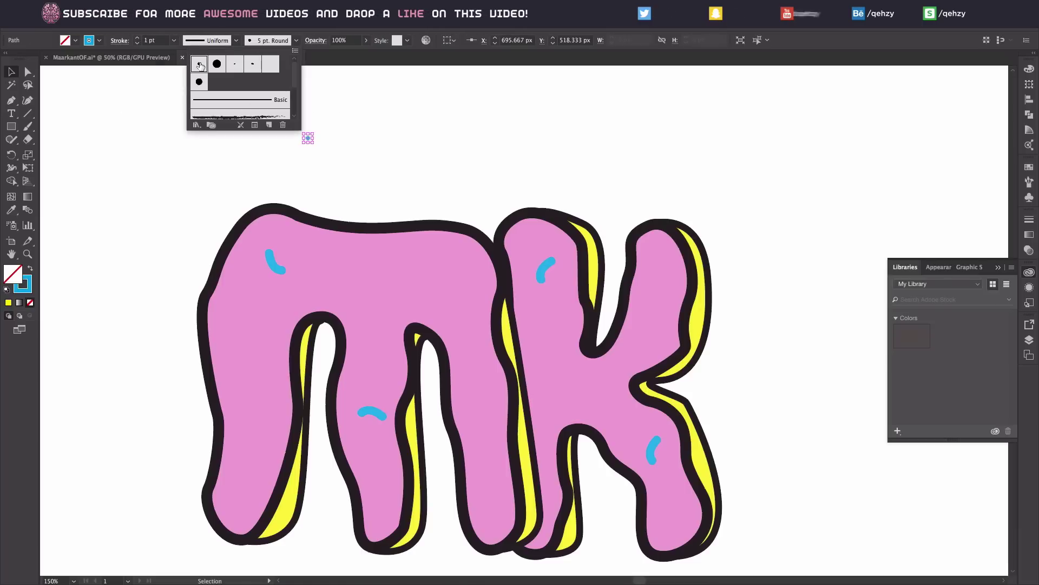
click(137, 38)
click(137, 37)
click(355, 145)
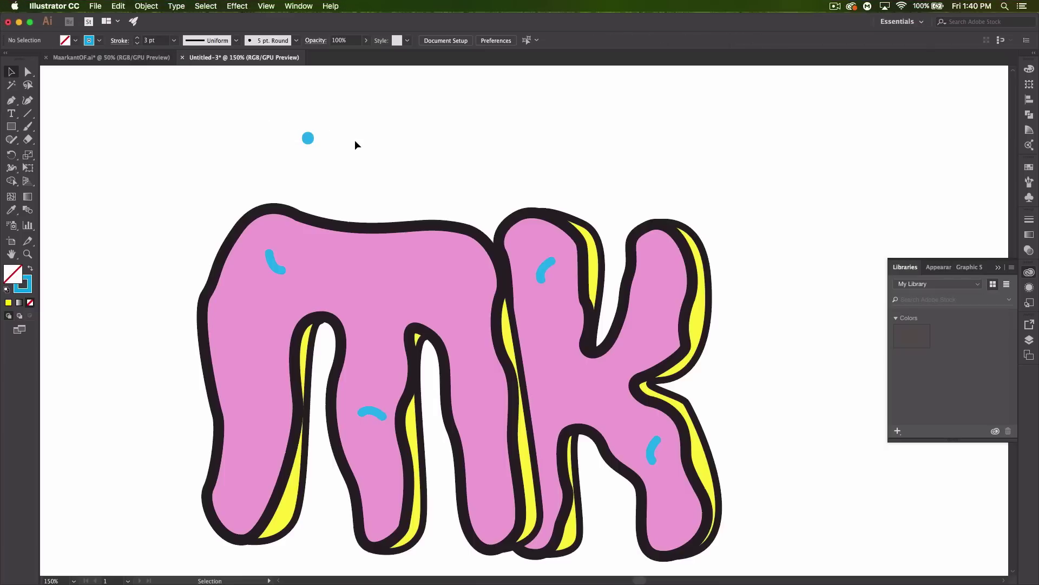
drag(329, 149, 286, 123)
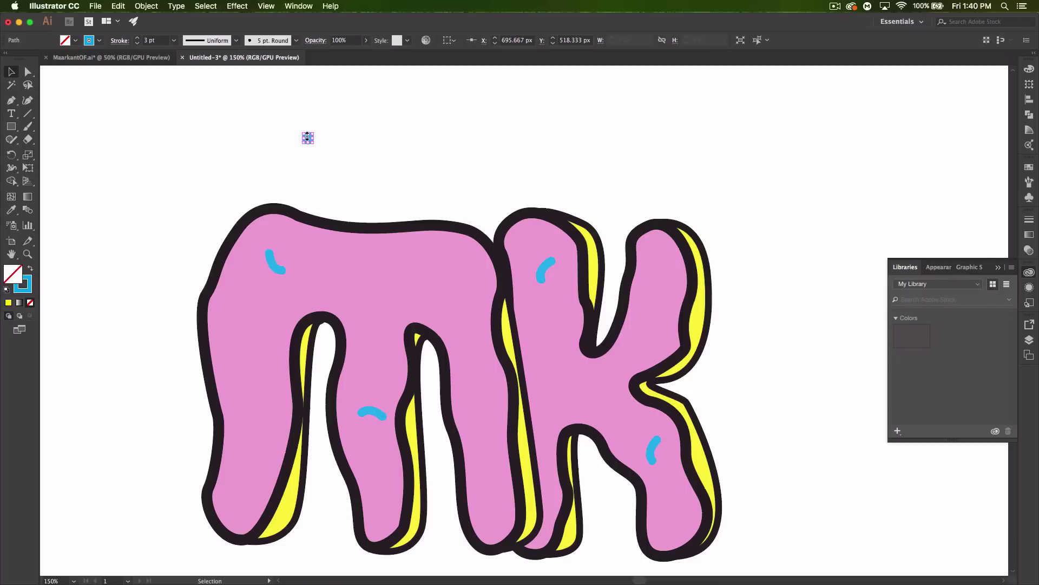
drag(309, 139, 319, 149)
key(super+z)
key(super+z)
click(340, 137)
drag(340, 157, 314, 158)
key(super+z)
Move the cyan dot onto M's upper bar, to the right of the curved sprinkle.
click(318, 142)
drag(317, 139, 355, 267)
click(371, 174)
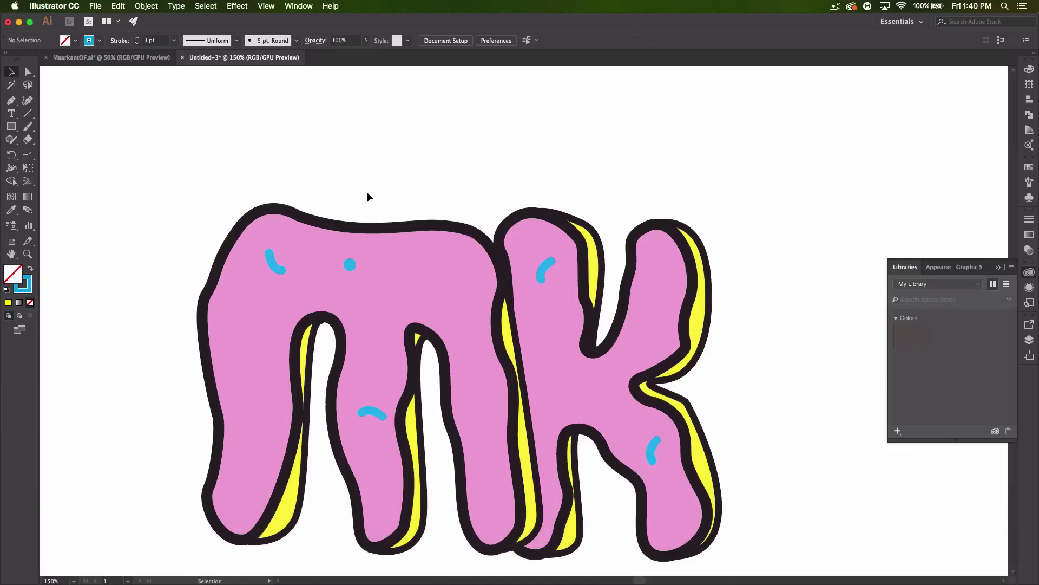
Scatter copies of the cyan dot over the M, on its right shoulder and along all three legs.
alt+click(351, 265)
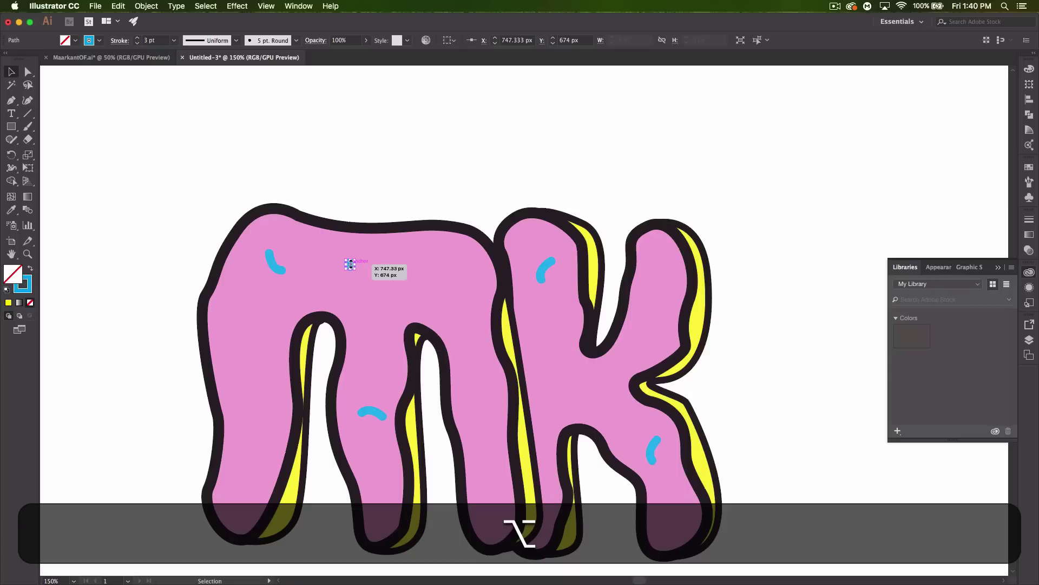
drag(350, 266, 456, 319)
drag(456, 318, 250, 414)
alt+click(350, 264)
drag(350, 264, 376, 367)
drag(376, 366, 488, 501)
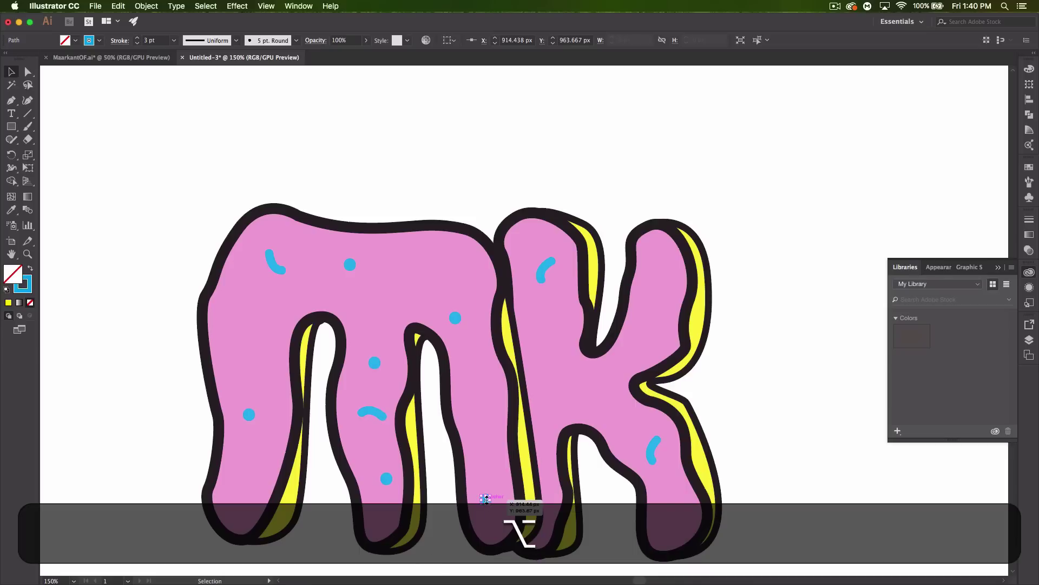
drag(485, 501, 490, 421)
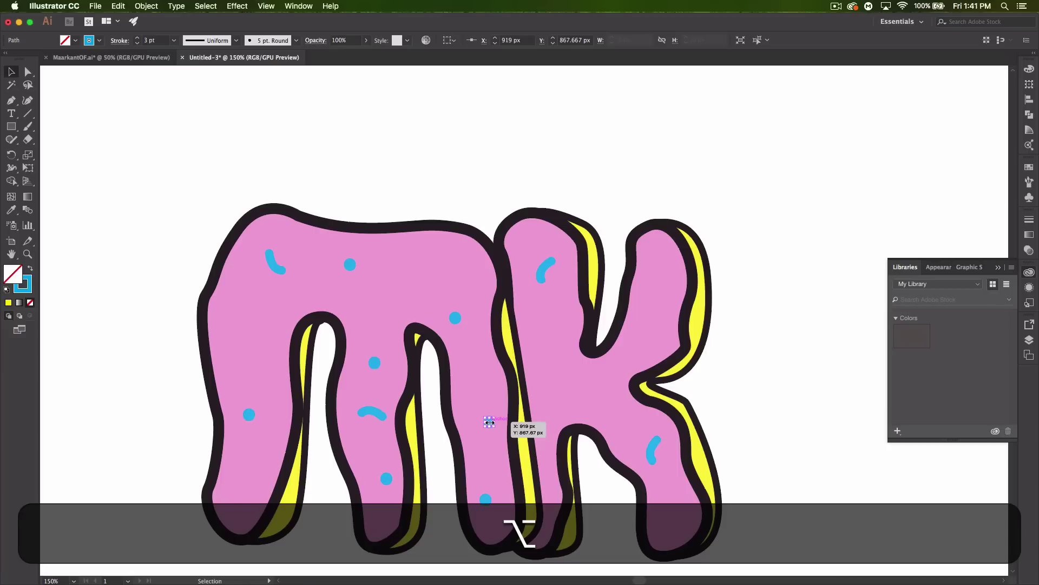
Place copies of the cyan dot on K's stem, center, lower-right leg and upper-right arm.
drag(490, 421, 567, 370)
drag(563, 366, 592, 403)
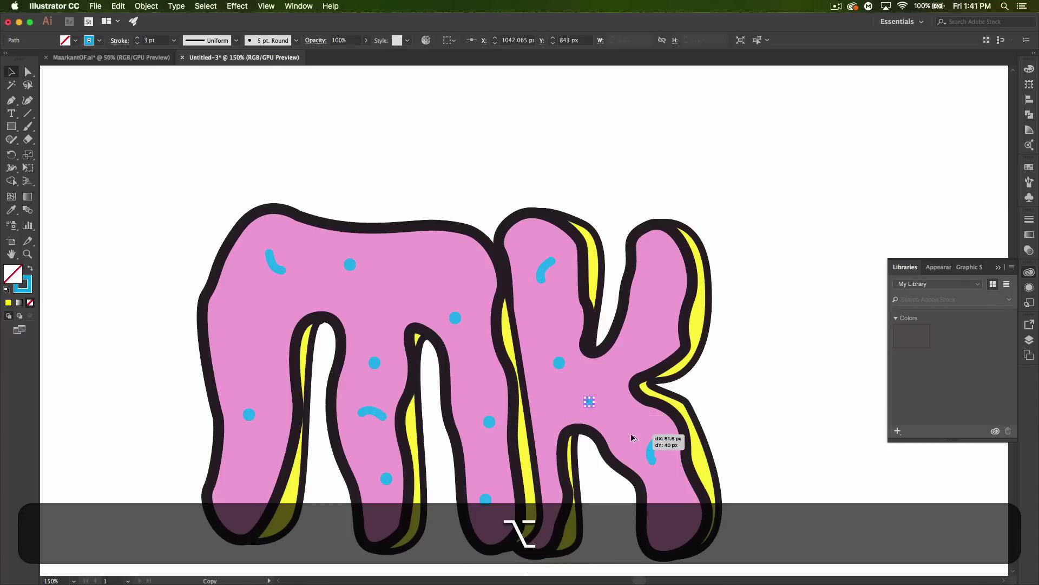
drag(650, 477, 638, 341)
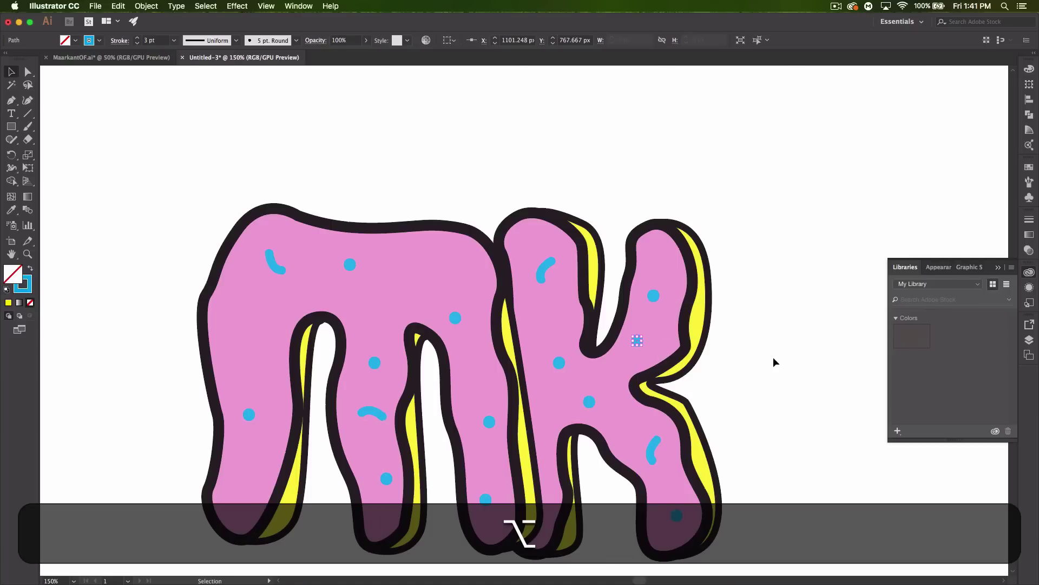
Fill M's remaining gaps with four more cyan dot copies, two on the upper bar and two on the left leg.
alt+click(455, 318)
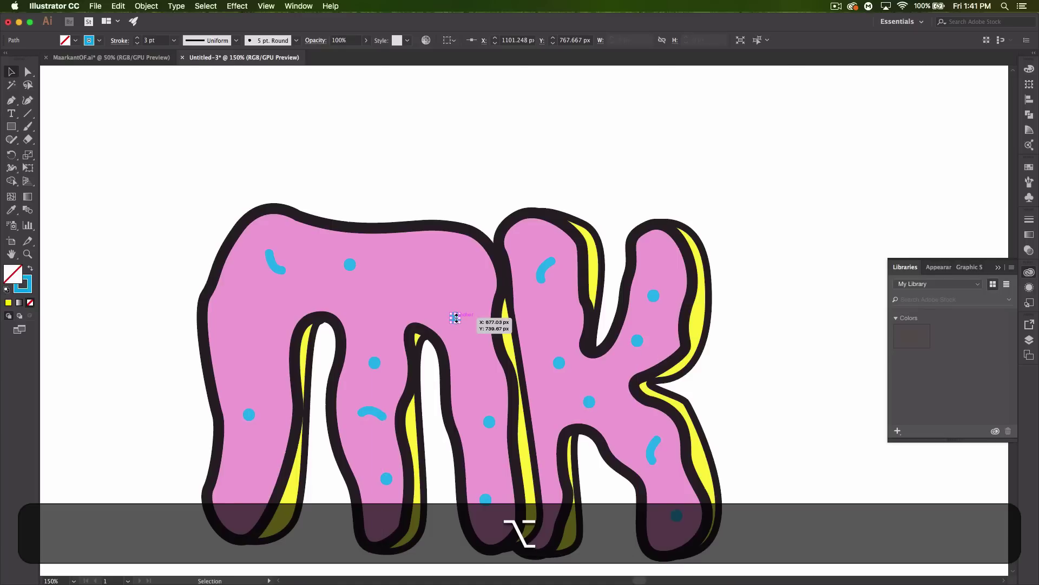
drag(456, 320, 430, 262)
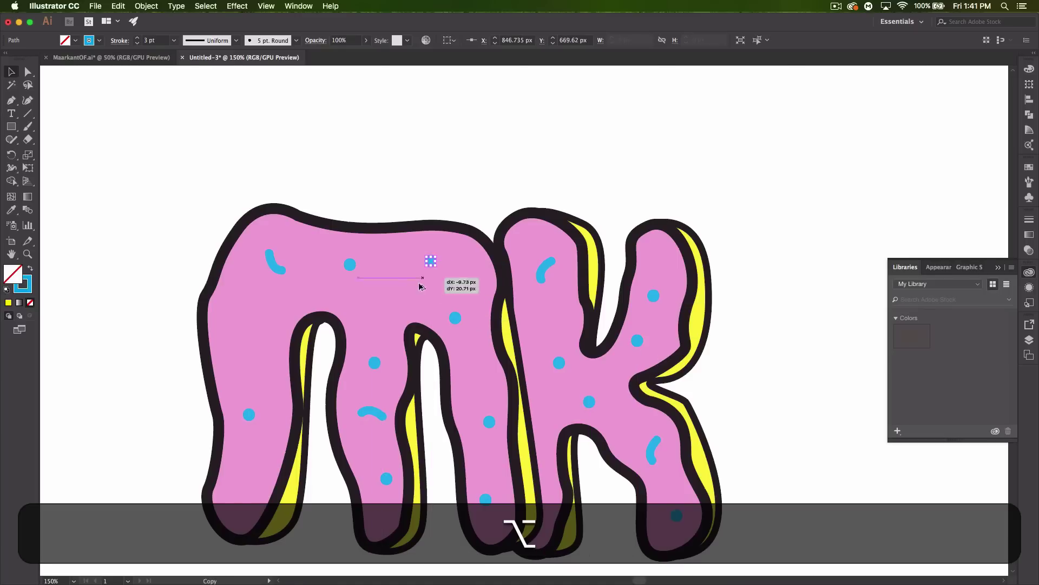
drag(399, 308, 246, 310)
drag(246, 310, 267, 443)
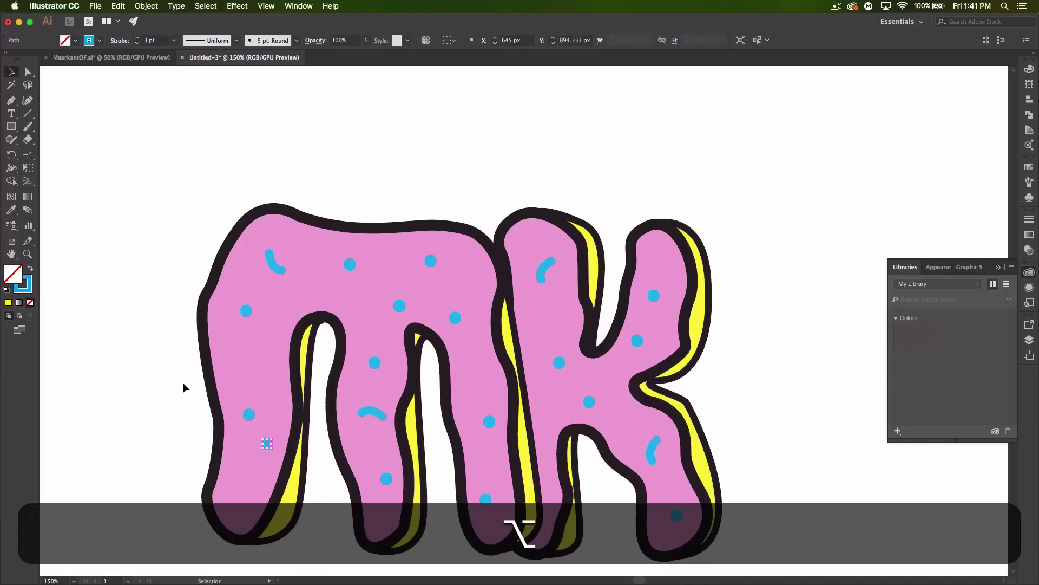
click(183, 383)
Compare the MK lettering with the Odd Future logo images in Chrome and with the complete lettering in MaarkantOF.ai.
key(super+minus)
key(super+minus)
key(super+minus)
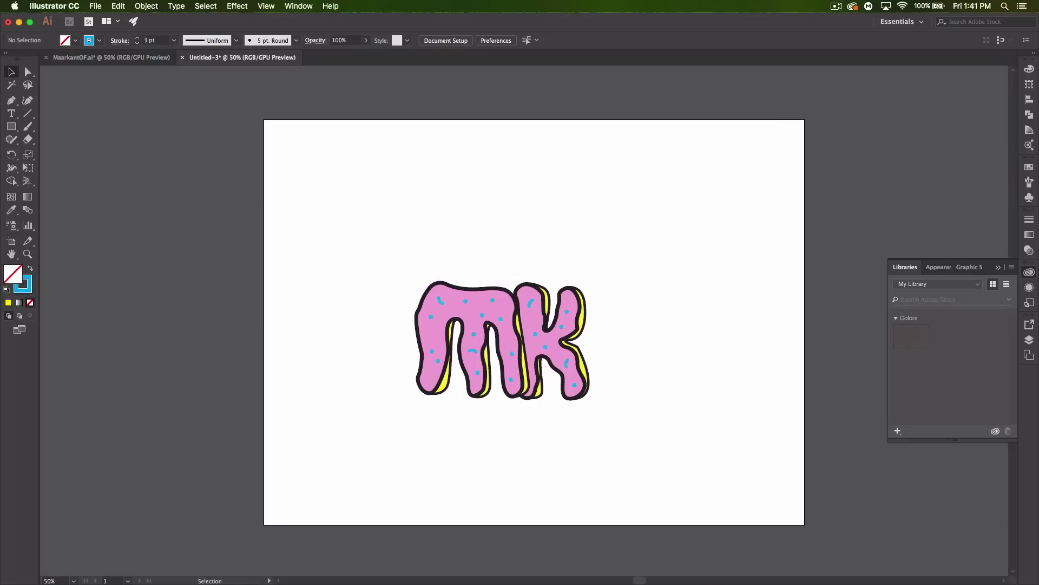
key(super+Tab)
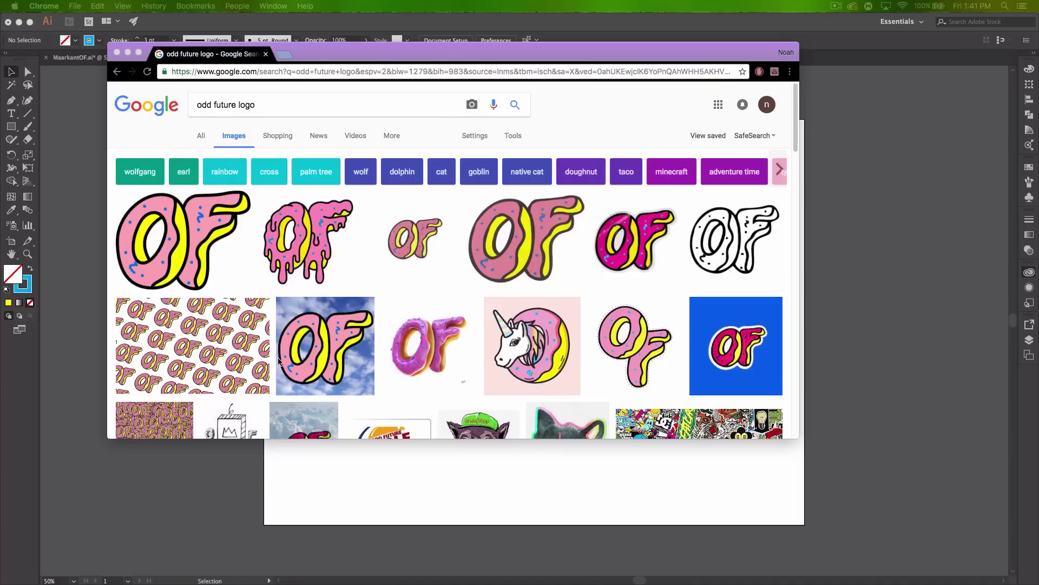
click(352, 504)
click(142, 57)
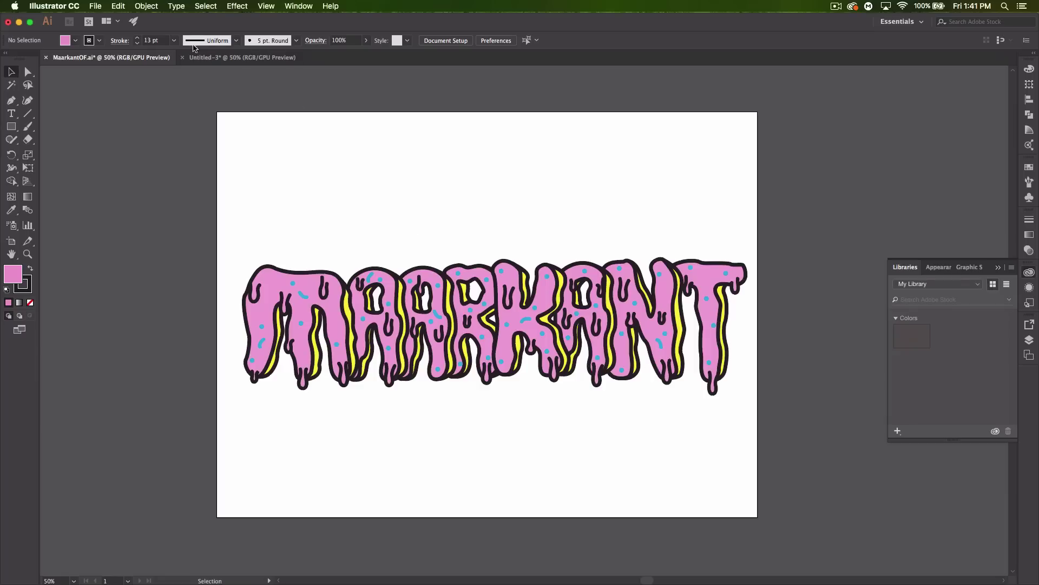
click(206, 58)
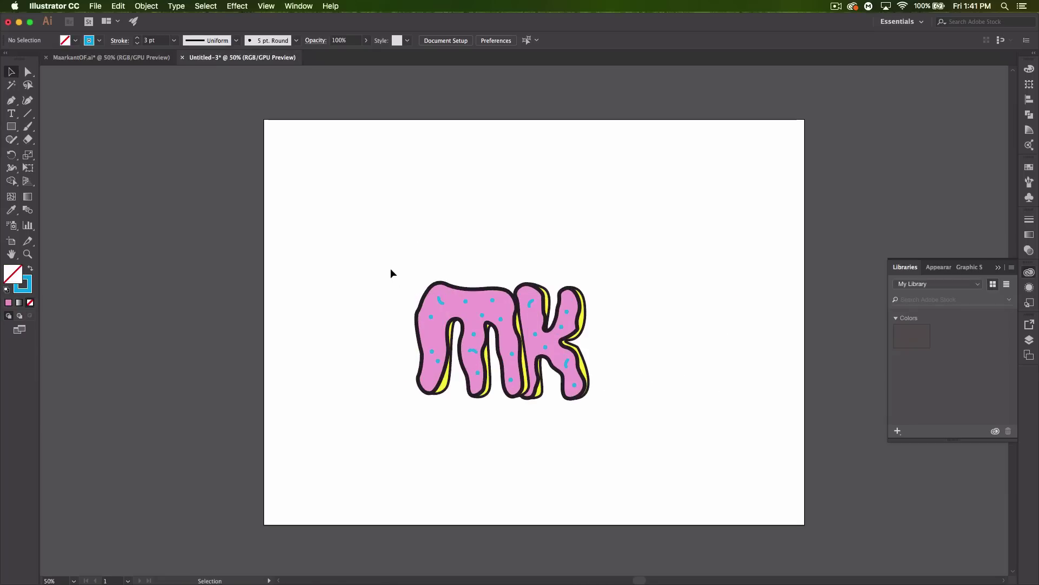
Ready the Pen tool with a black stroke for drawing on the MK lettering.
key(super+equal)
key(super+equal)
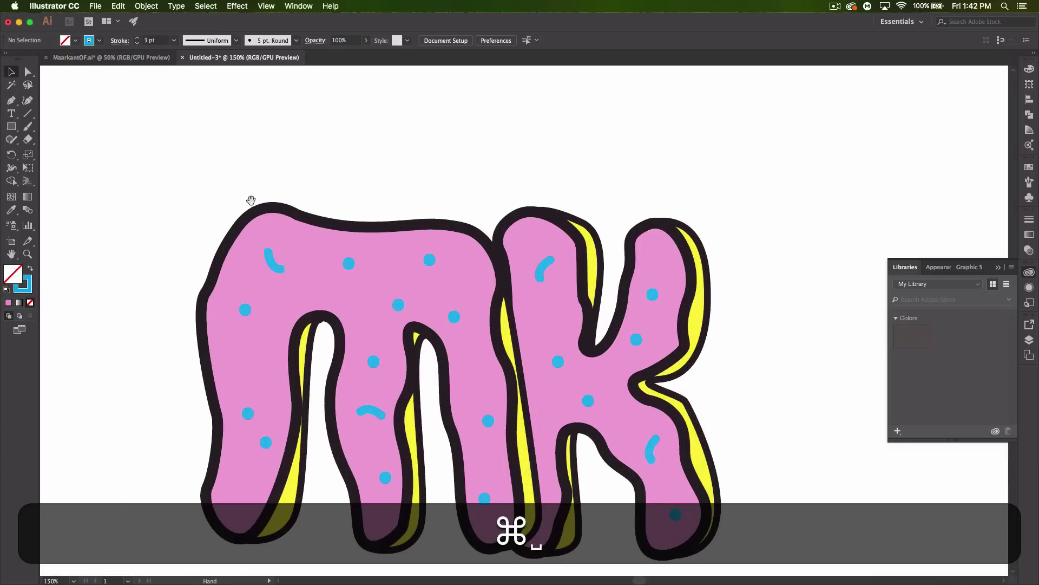
super+click(251, 202)
click(11, 100)
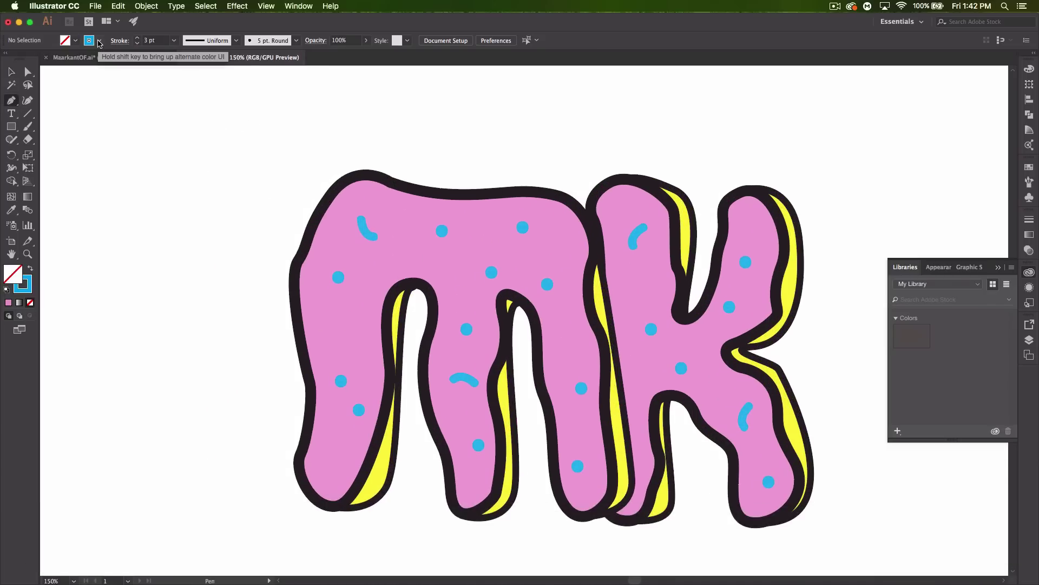
click(99, 42)
click(31, 59)
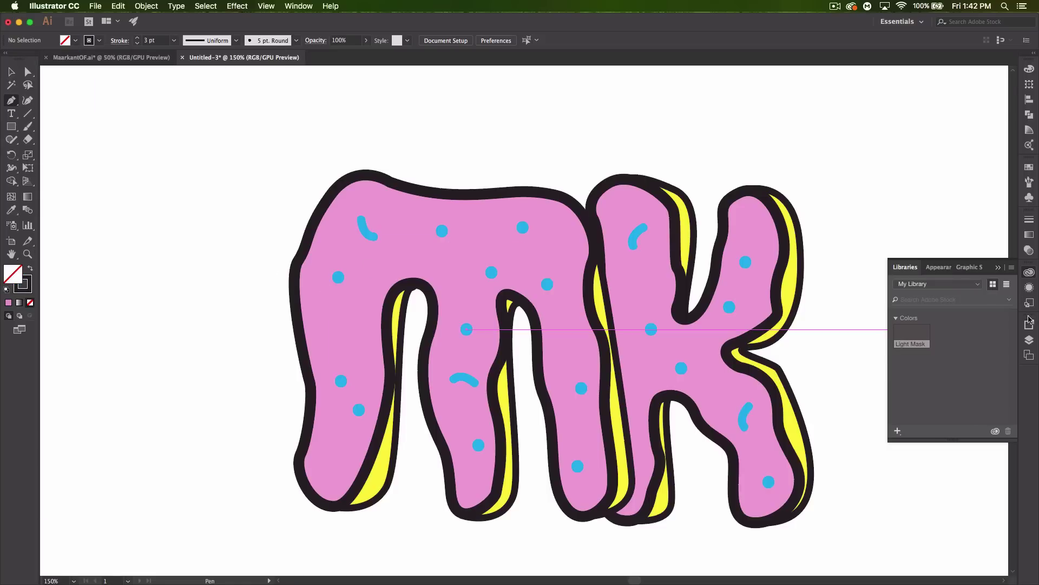
Lock the layer holding the cyan sprinkles and rename it Sprinkles.
click(1029, 340)
click(896, 336)
click(896, 336)
click(908, 336)
double_click(955, 336)
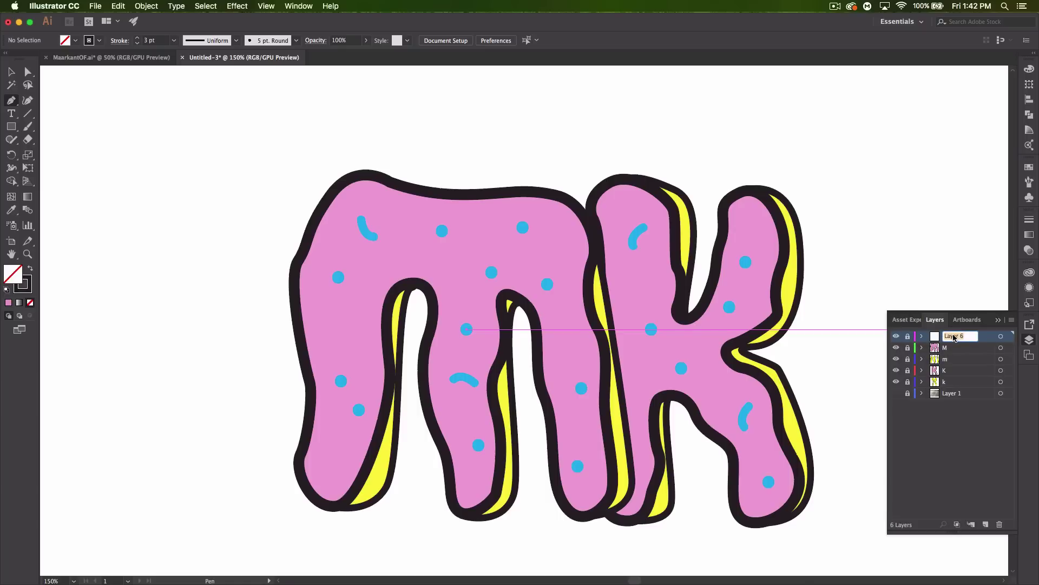
text(Sprin)
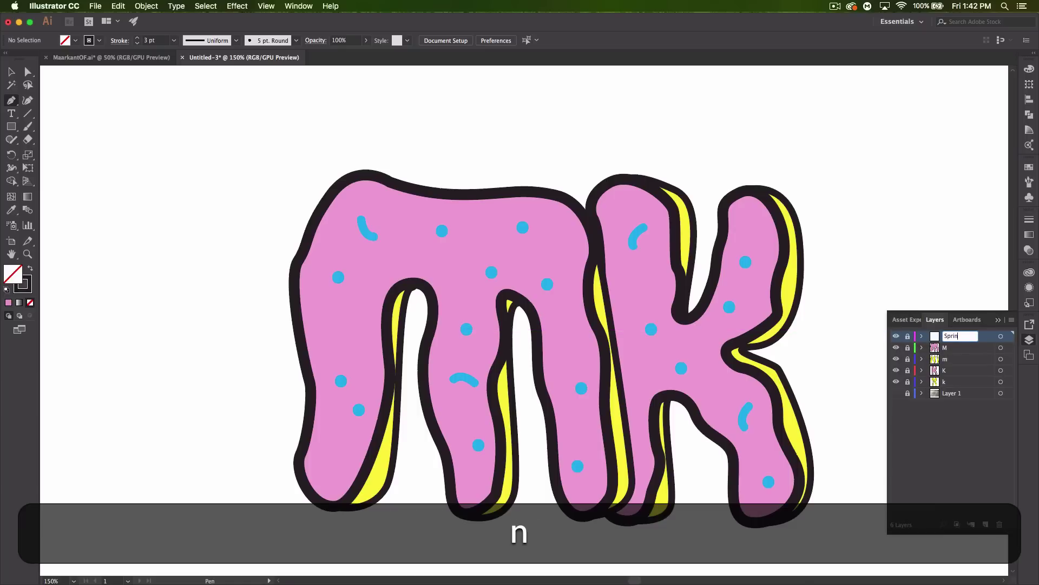
text(kles)
key(Return)
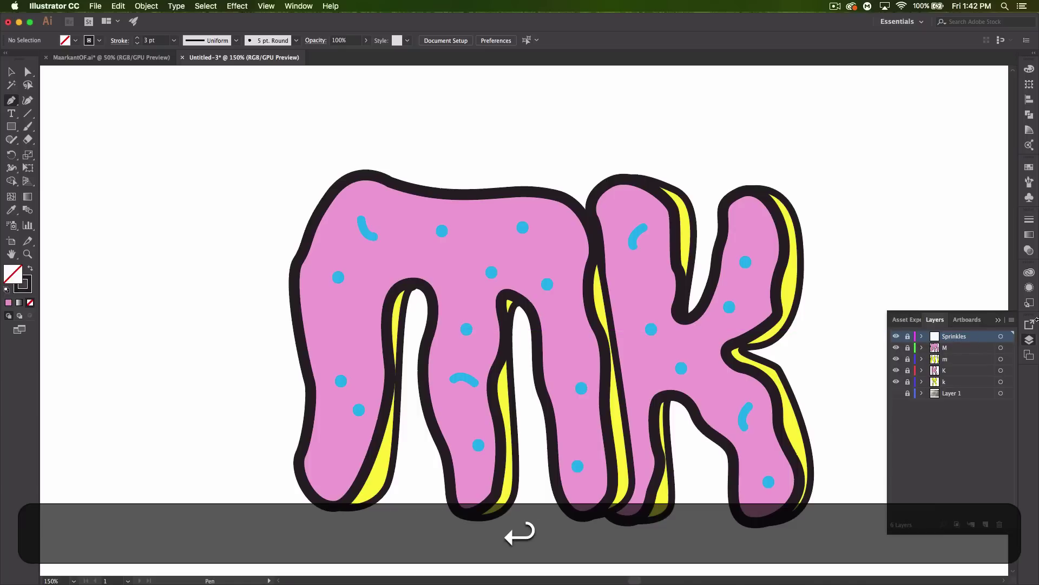
Add a new layer above Sprinkles and draw an open U-shaped drip about 39 by 49 px on M's left leg.
click(986, 525)
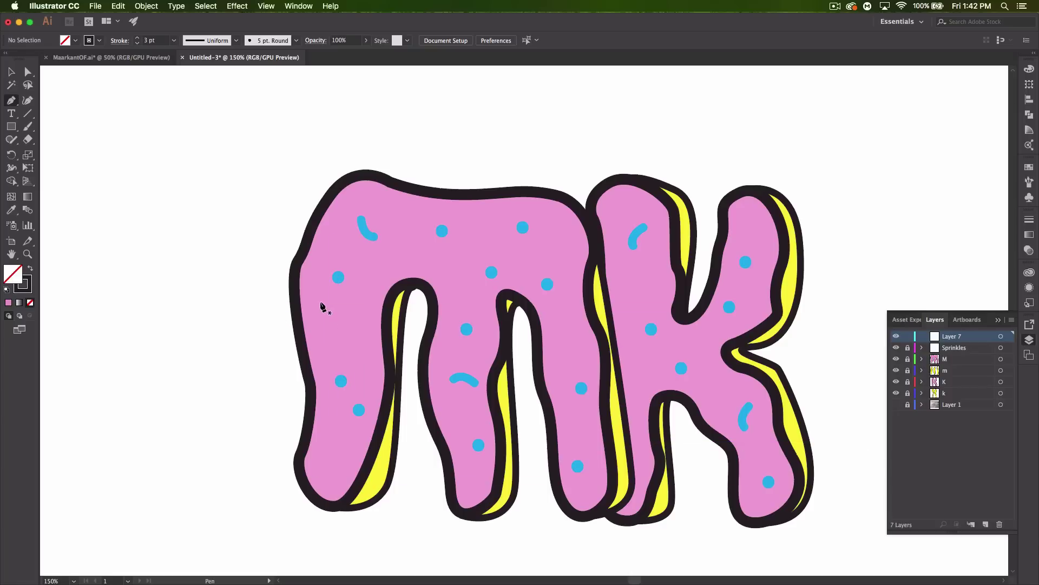
drag(320, 300, 347, 337)
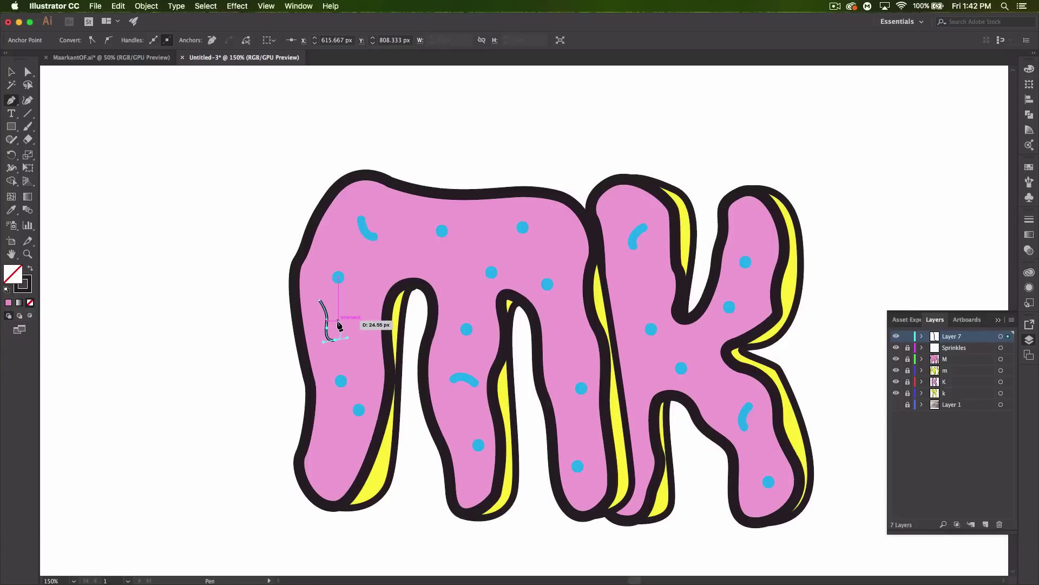
drag(340, 320, 345, 303)
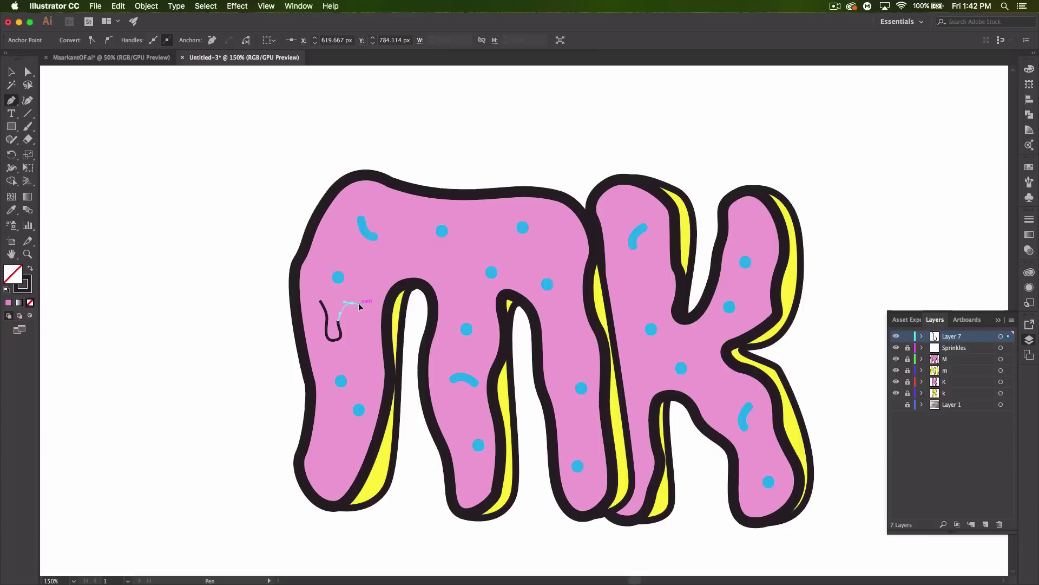
click(353, 303)
key(super)
super+click(221, 285)
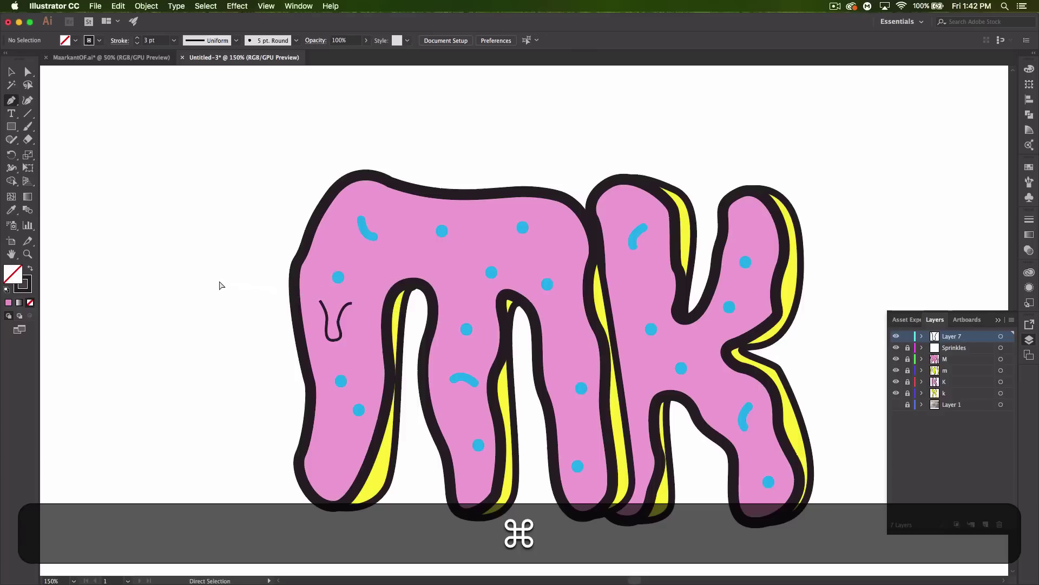
Set the drip outline's stroke weight to 7 pt.
click(15, 73)
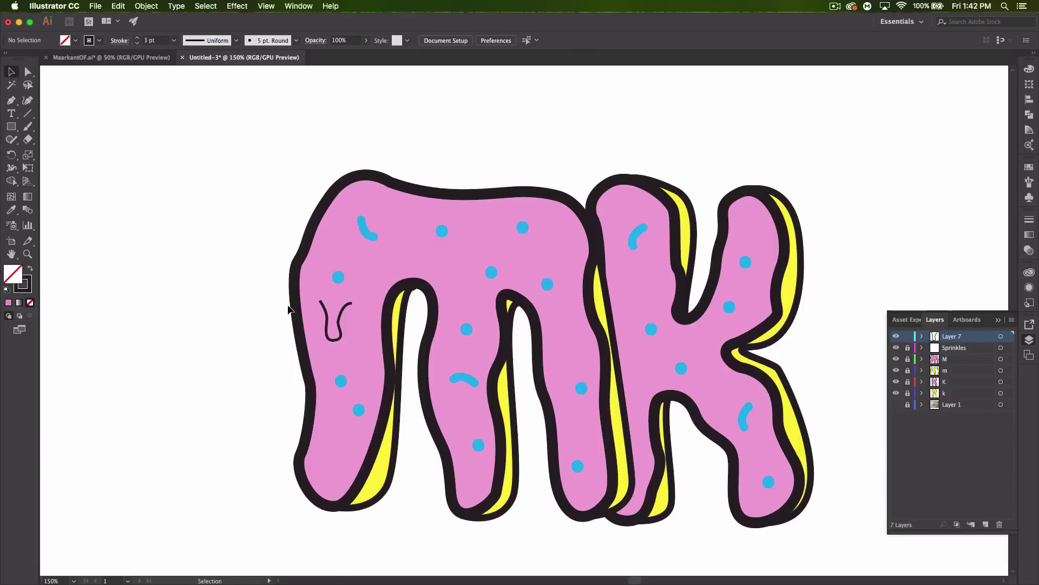
click(334, 336)
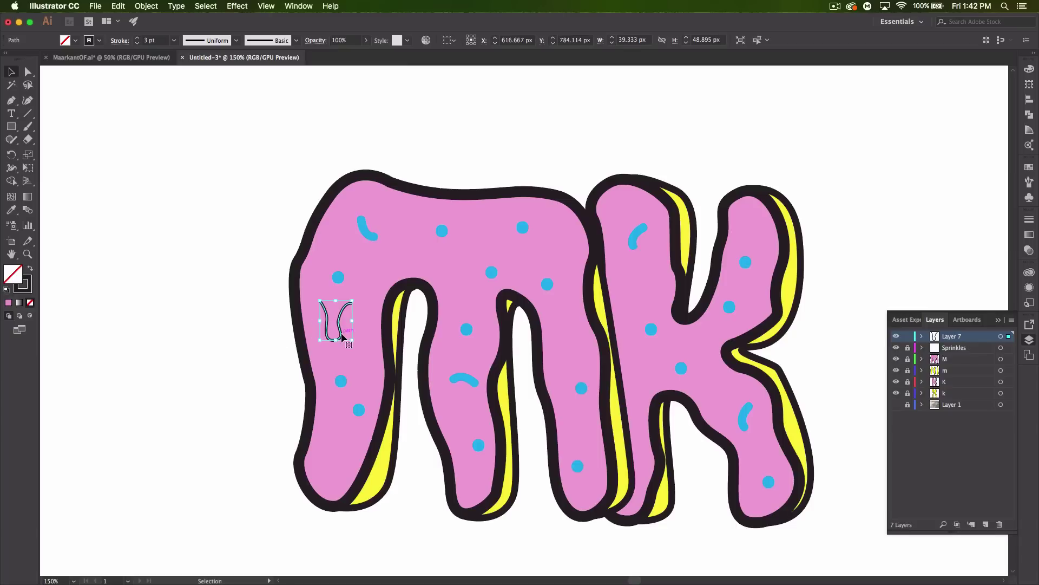
click(138, 38)
click(138, 38)
click(138, 38)
click(138, 38)
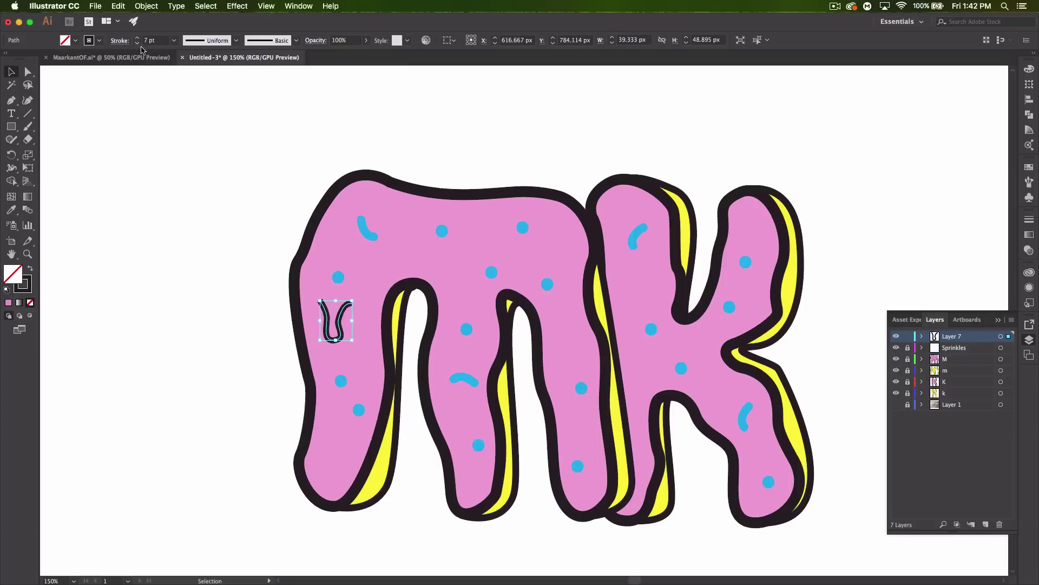
click(157, 103)
Apply the 5 pt. Round brush to the drip outline and set its stroke weight to 2 pt.
click(347, 313)
click(296, 41)
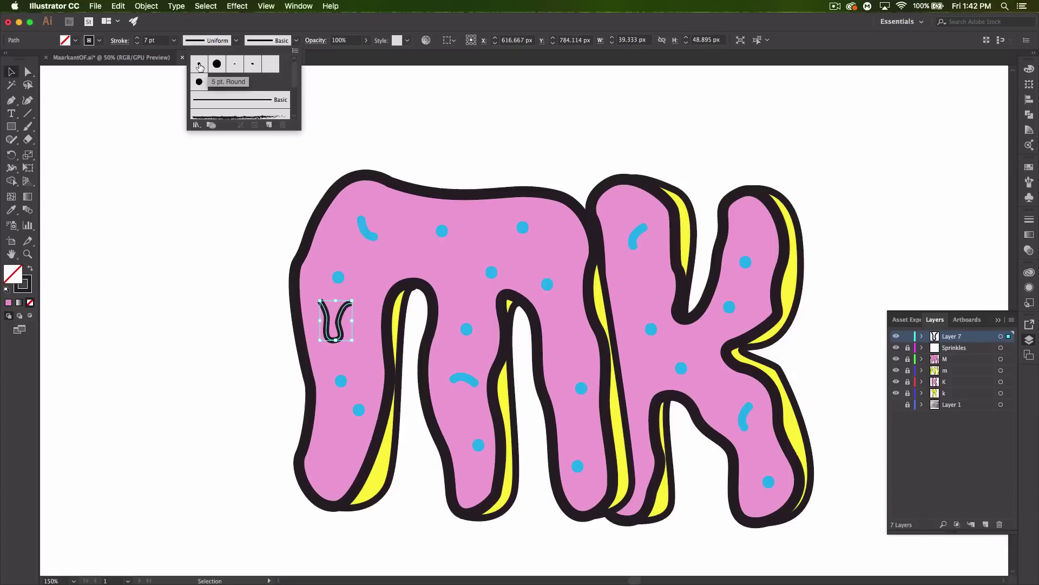
click(199, 64)
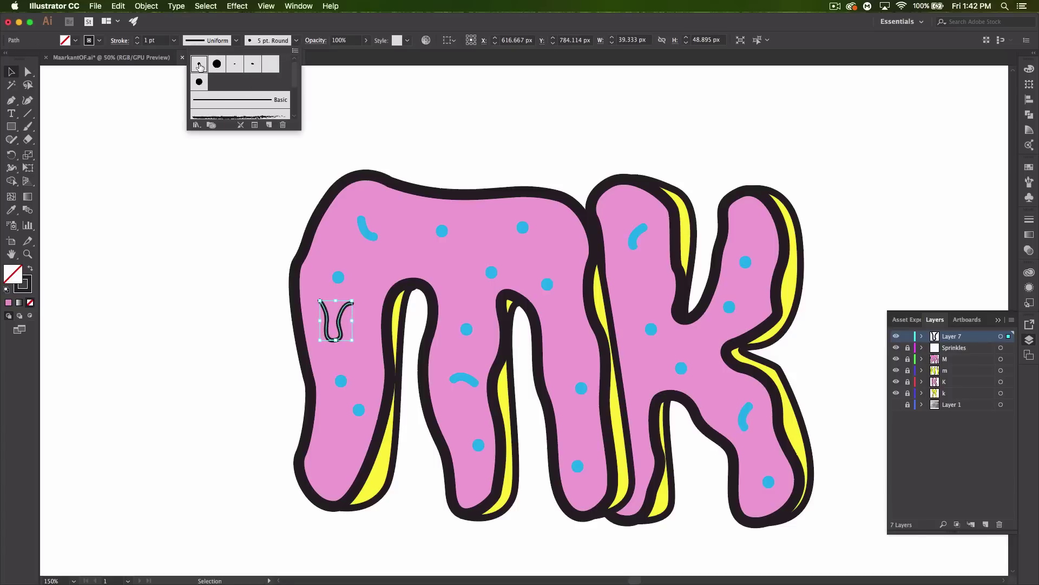
click(138, 36)
click(137, 37)
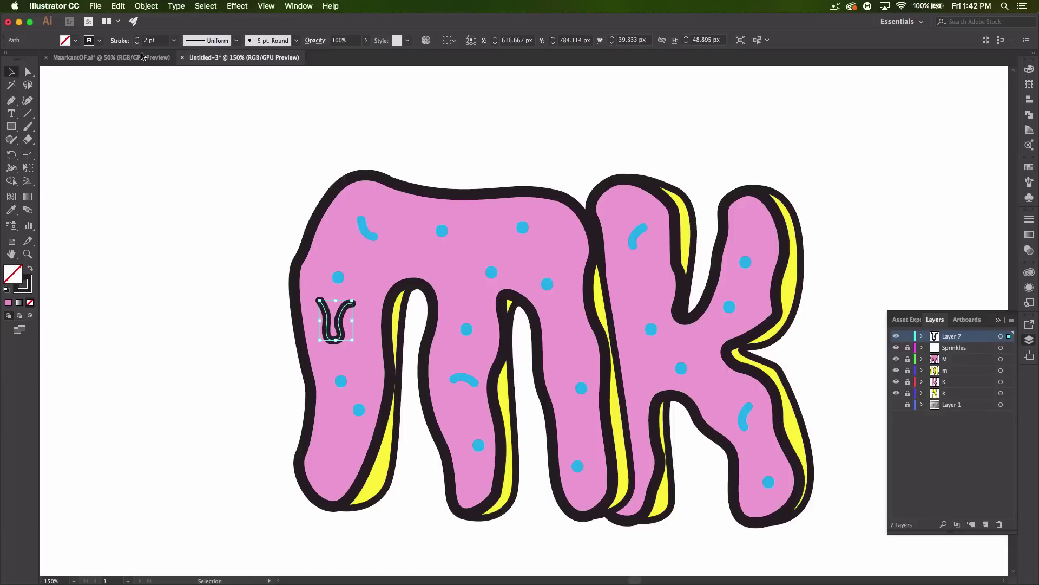
Set the drip outline's stroke weight to 1 pt and move it slightly inward on M's left leg.
click(348, 317)
click(335, 328)
click(196, 167)
drag(341, 312, 352, 334)
click(312, 336)
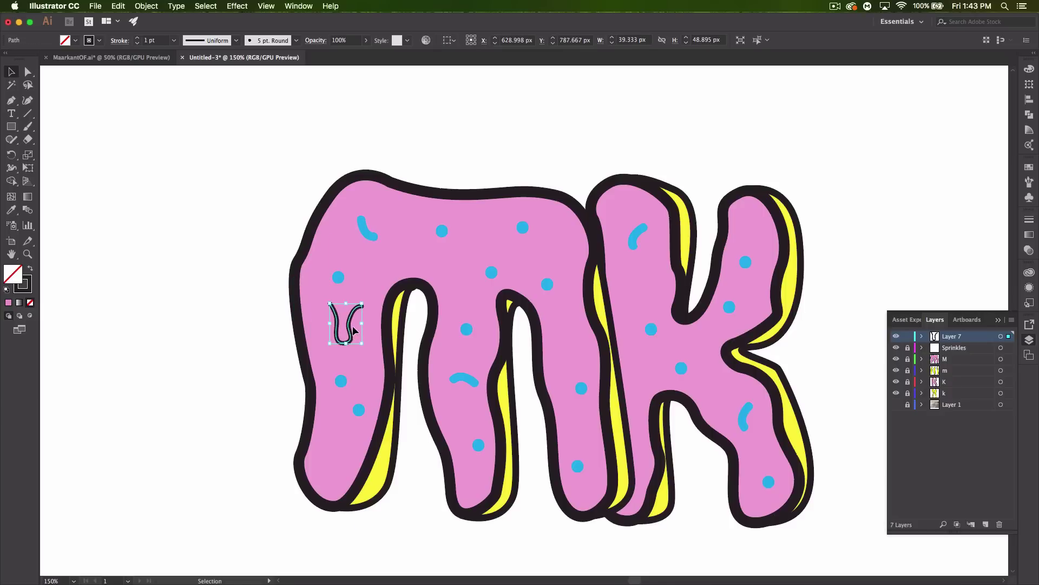
Duplicate the drip onto M's top edge and right leg, scaling the right-leg copy to about 23 by 28 px.
drag(351, 328, 574, 388)
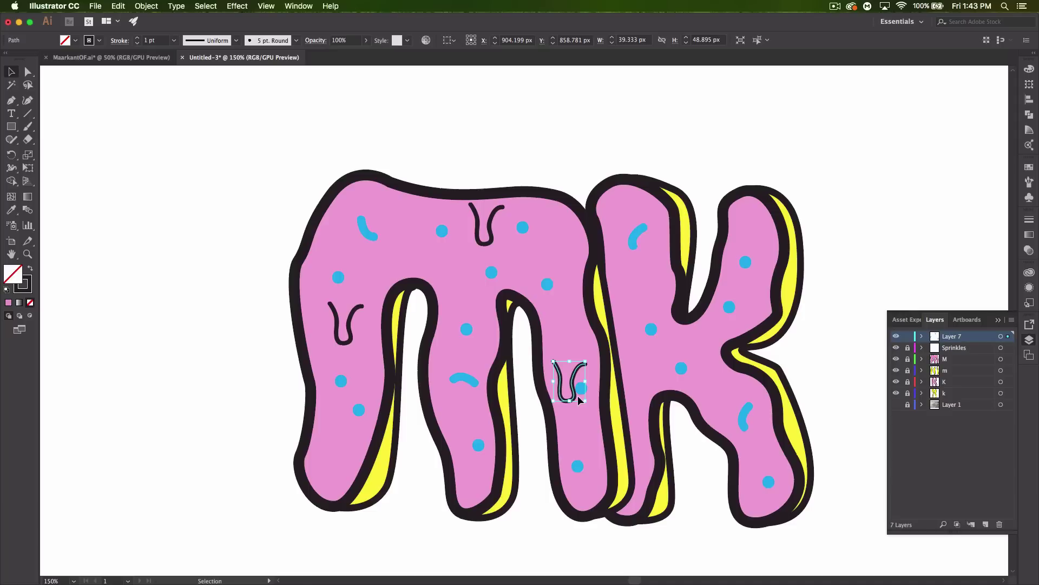
mouse_move(583, 399)
mouse_down()
mouse_move(598, 400)
mouse_move(572, 384)
mouse_up()
Reflect the small drip on M's right leg across the vertical axis.
right_click(560, 371)
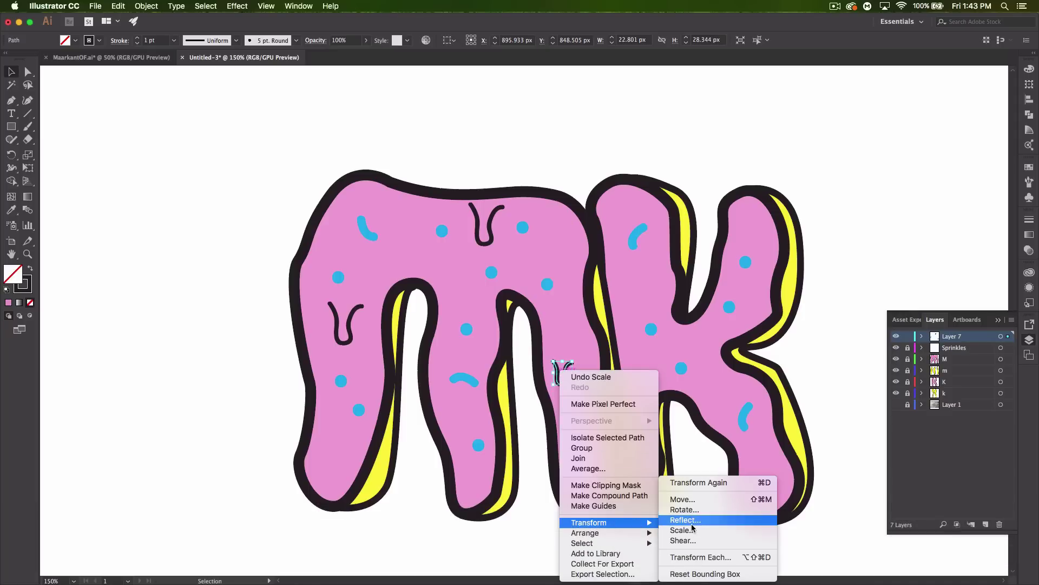
click(698, 533)
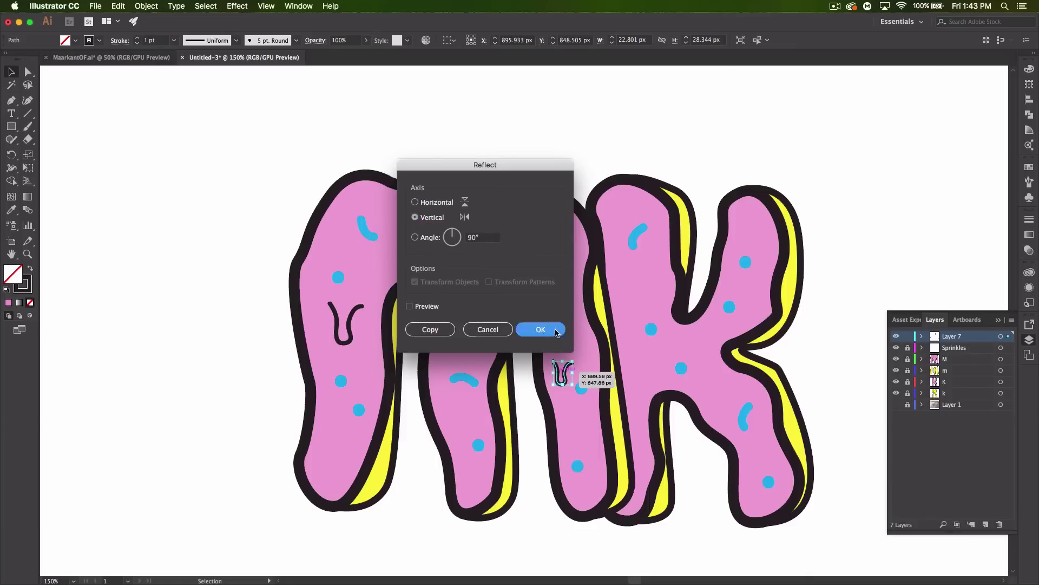
click(558, 331)
click(167, 332)
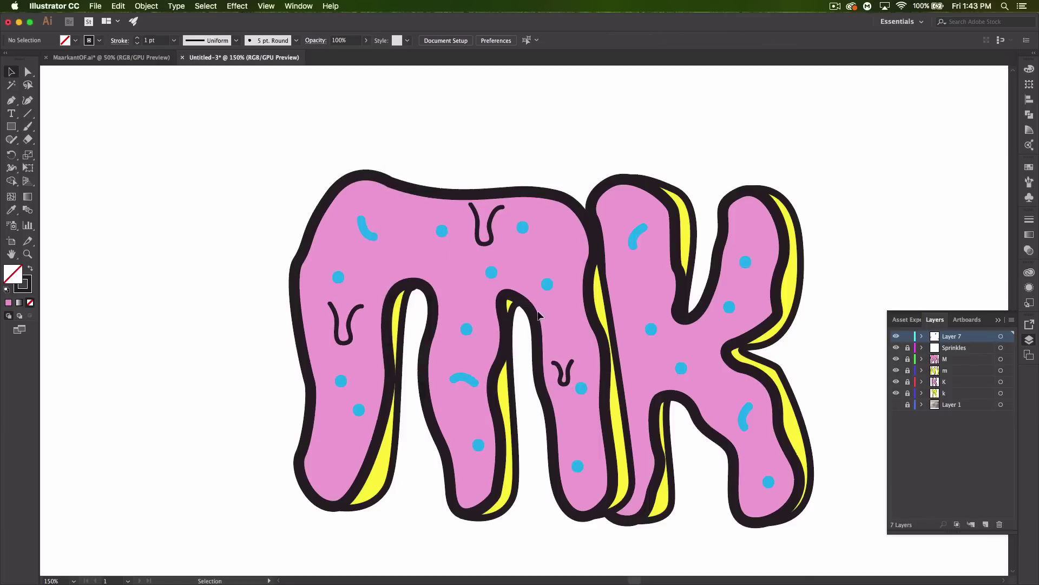
Copy the left-leg drip down to the bottom tip of M's left leg so it overhangs the outline.
click(352, 329)
drag(351, 329, 336, 502)
click(371, 529)
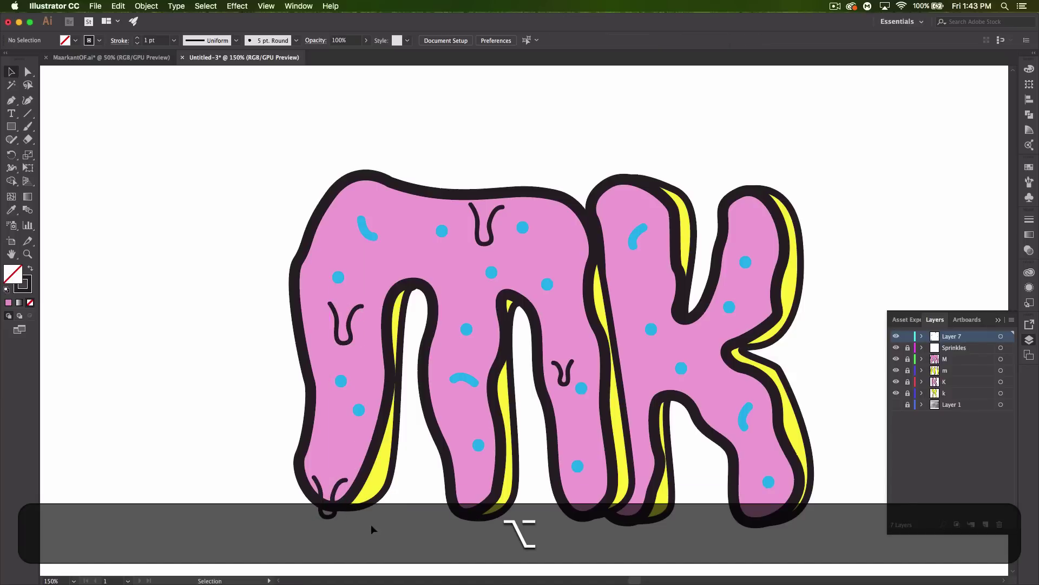
scroll(327, 476, down, 3)
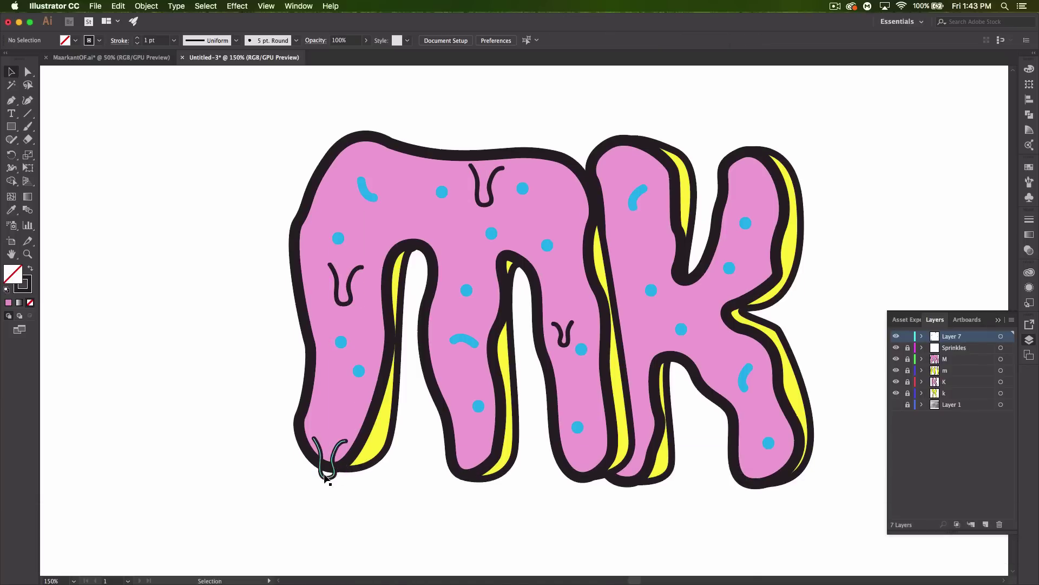
Fill the overhanging drip at the bottom of M's left leg with pink EF9AD1.
click(327, 467)
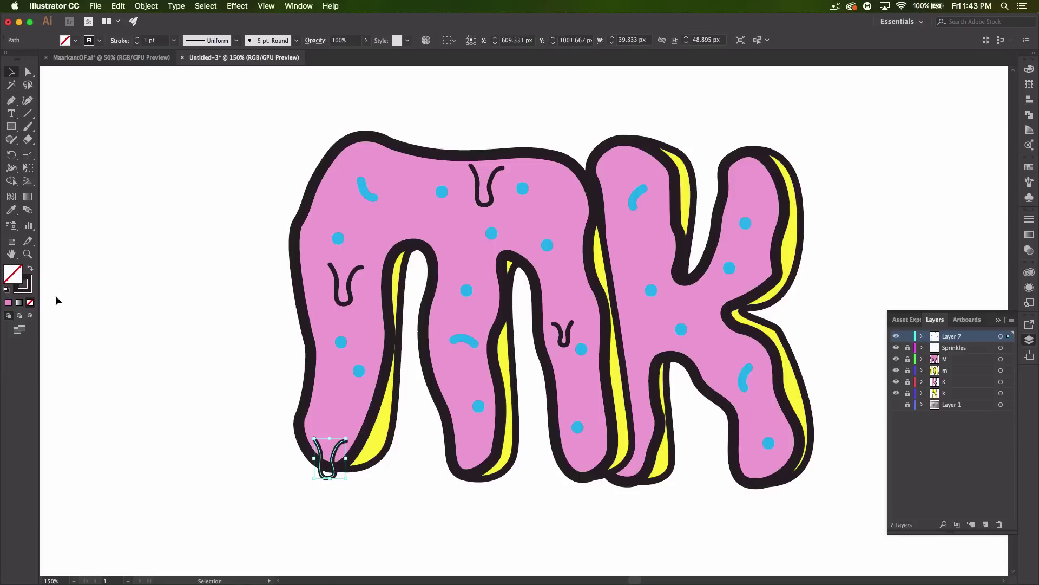
click(9, 304)
click(123, 436)
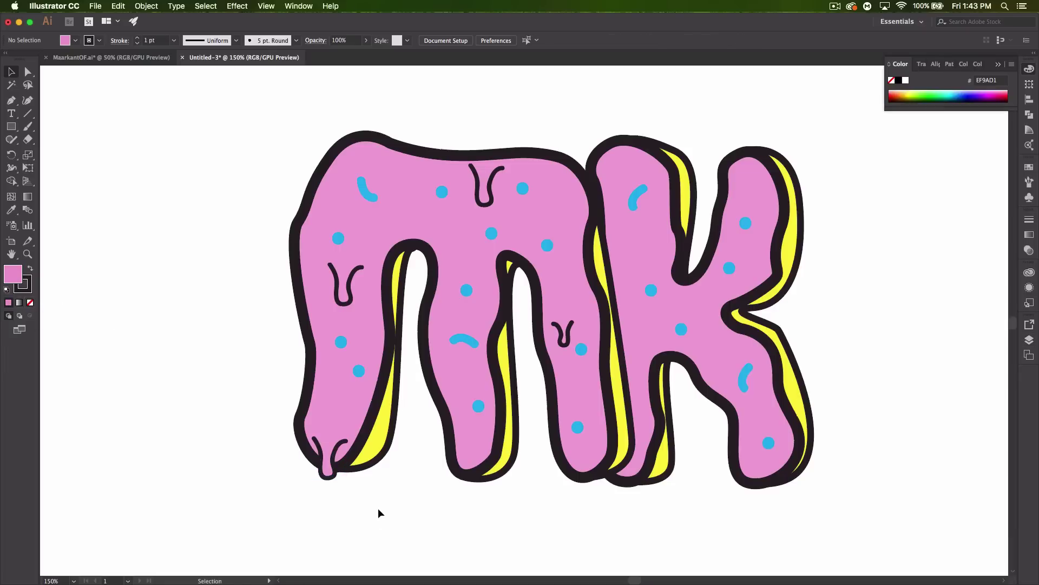
Inspect the overhanging drip's fill color in the Color Picker without changing it.
click(333, 479)
double_click(14, 275)
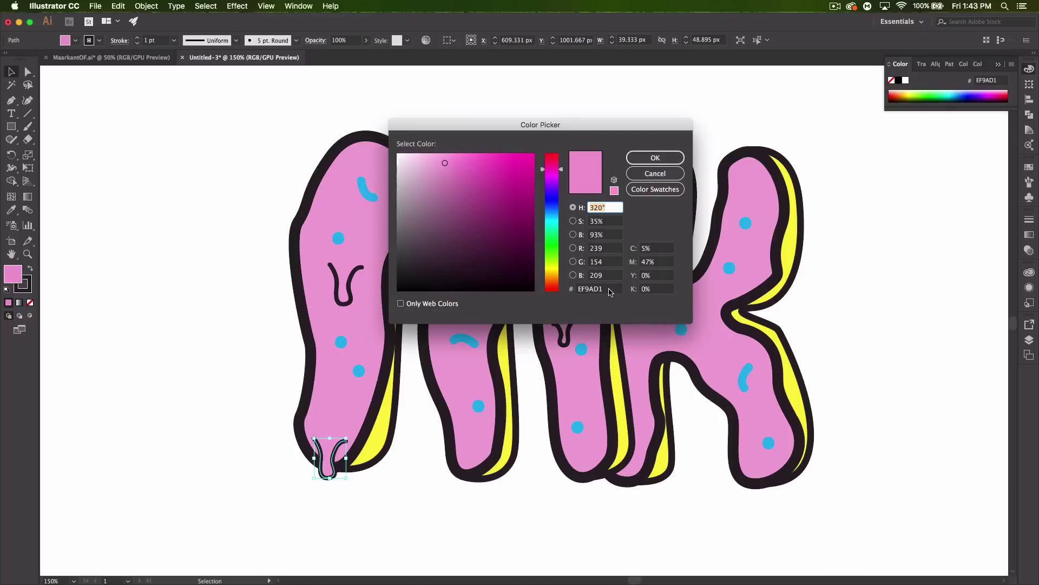
click(655, 173)
click(245, 373)
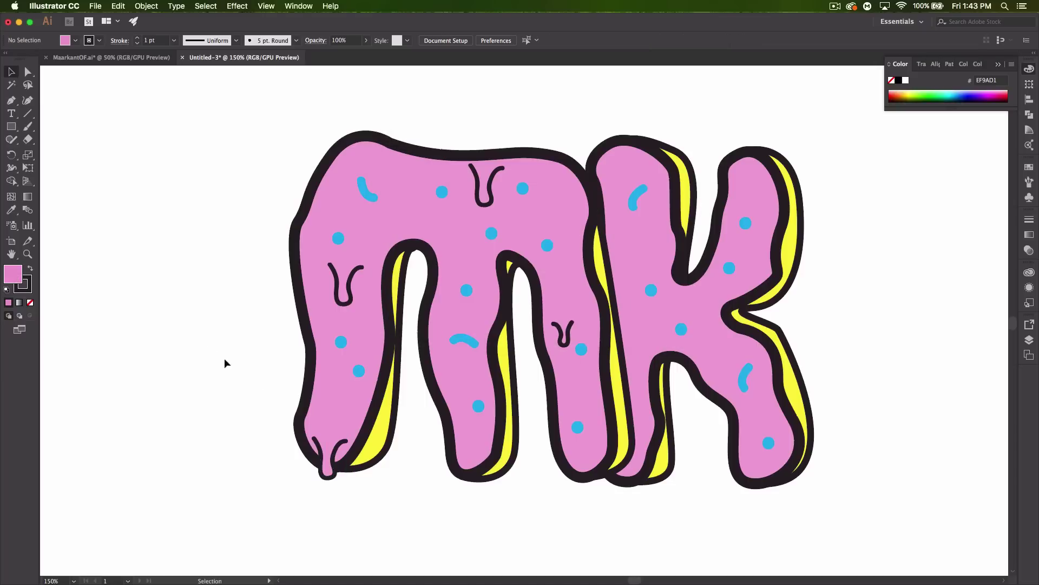
Rename the layer holding the drips Droops and lock it.
key(super+minus)
key(super+minus)
key(super+minus)
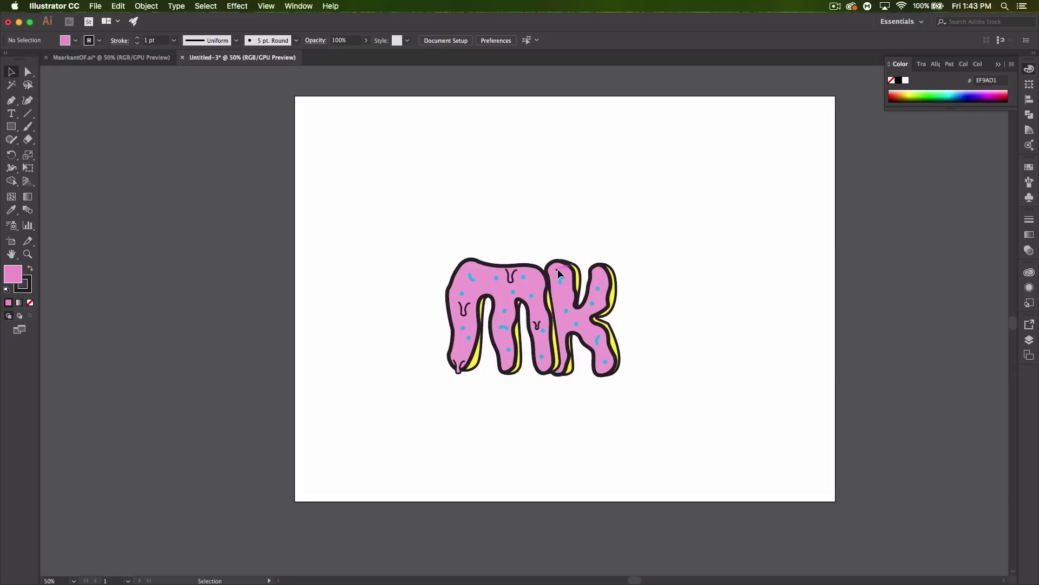
click(1030, 340)
double_click(953, 337)
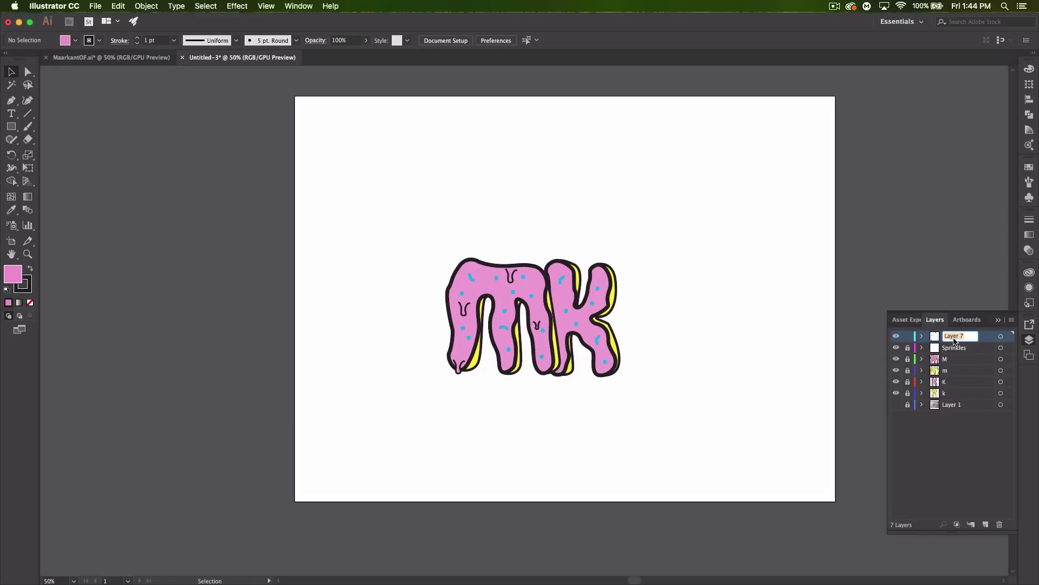
text(Droops)
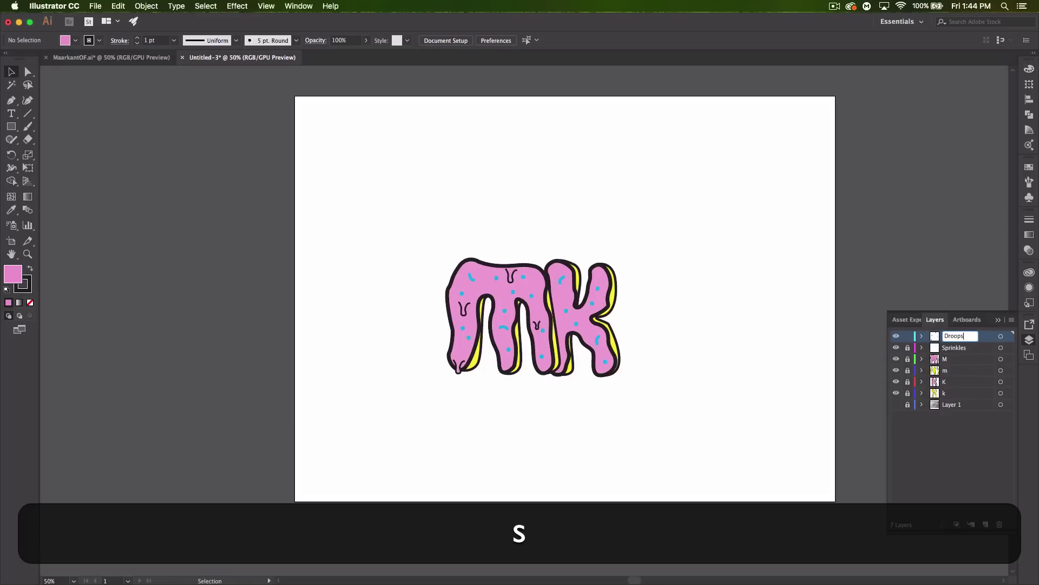
key(Return)
click(908, 336)
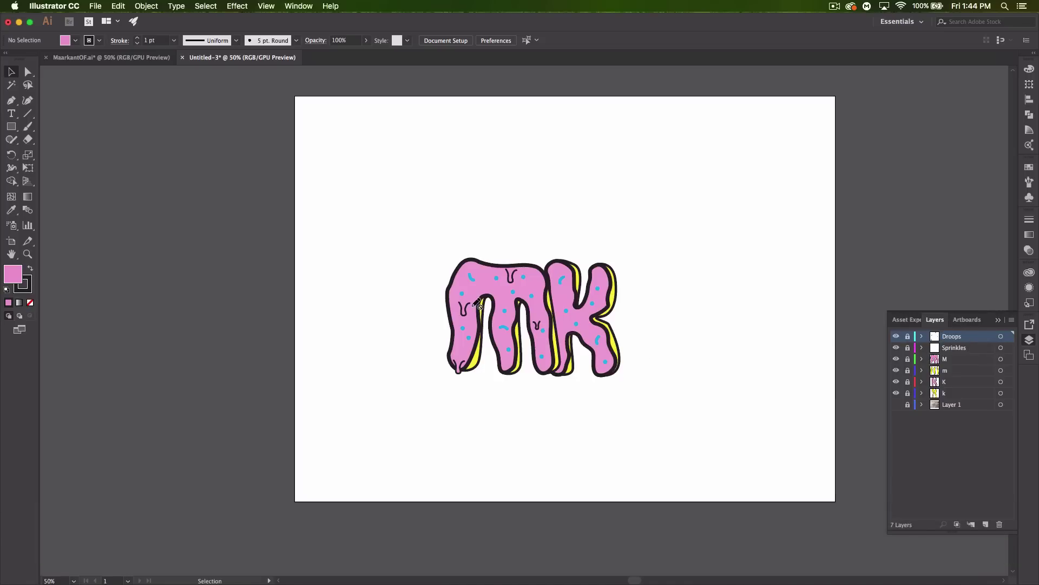
Unlock the Droops layer, set the stroke weight of all four drips to 2 pt, and lock the layer again.
click(908, 336)
drag(675, 399, 433, 248)
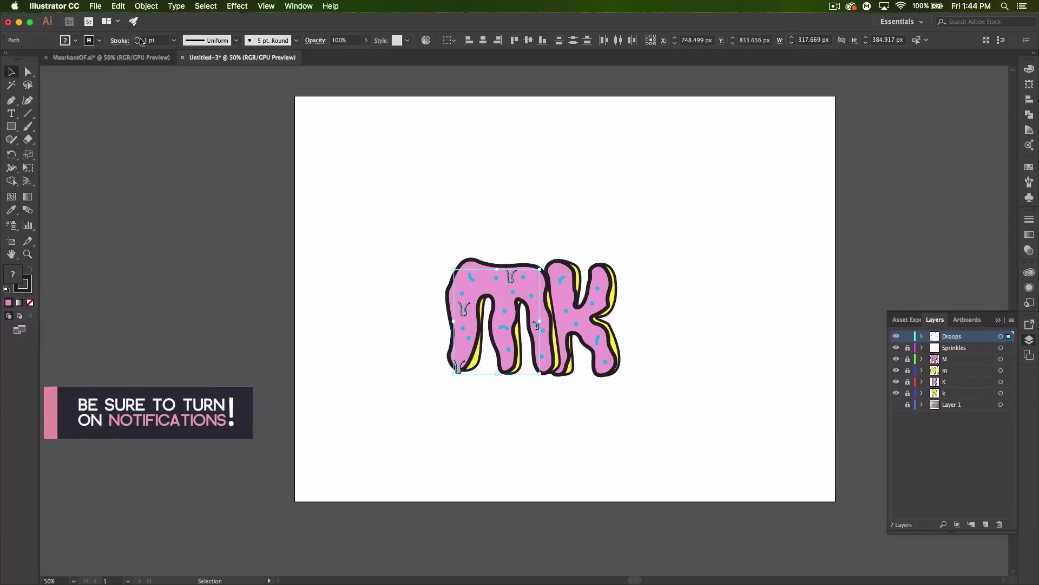
click(701, 422)
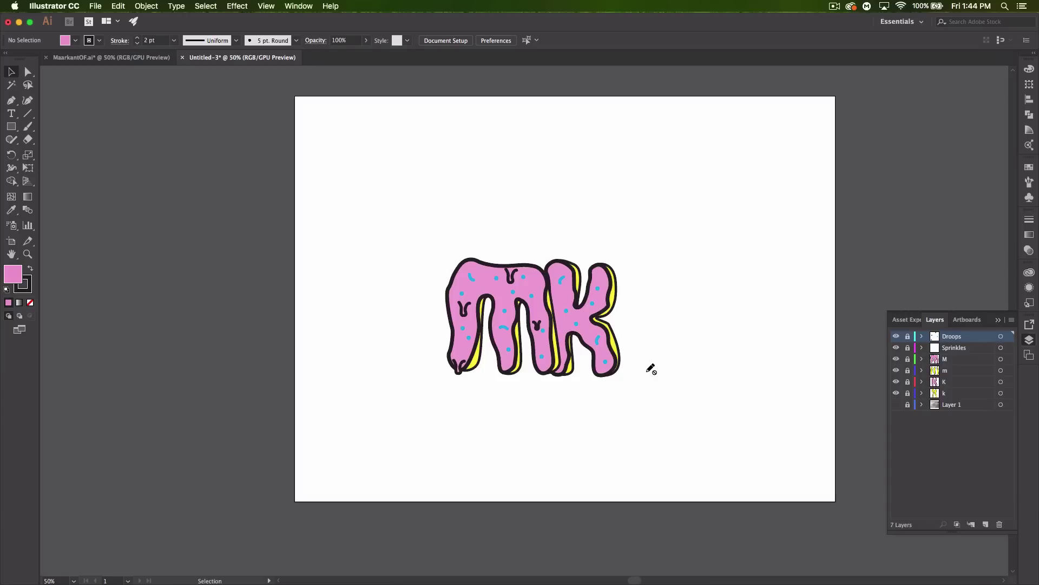
View the finished lettering in MaarkantOF.ai for comparison and return to the MK document.
click(114, 58)
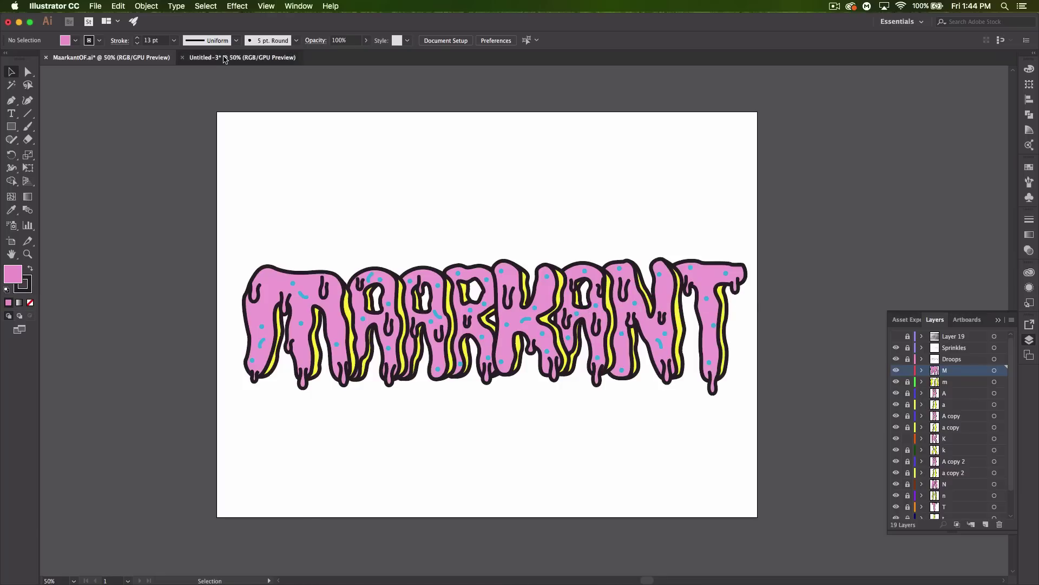
click(242, 58)
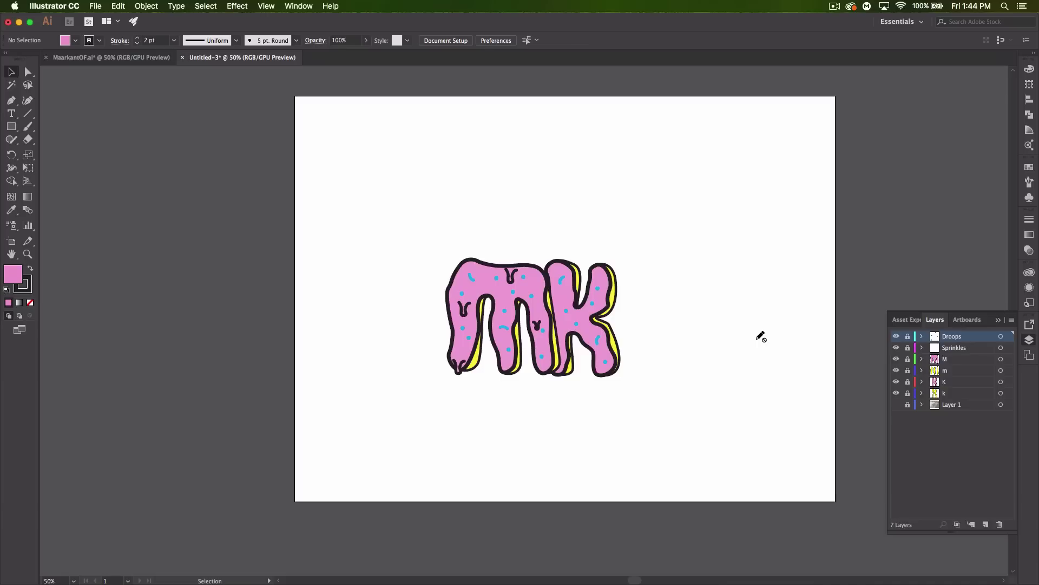